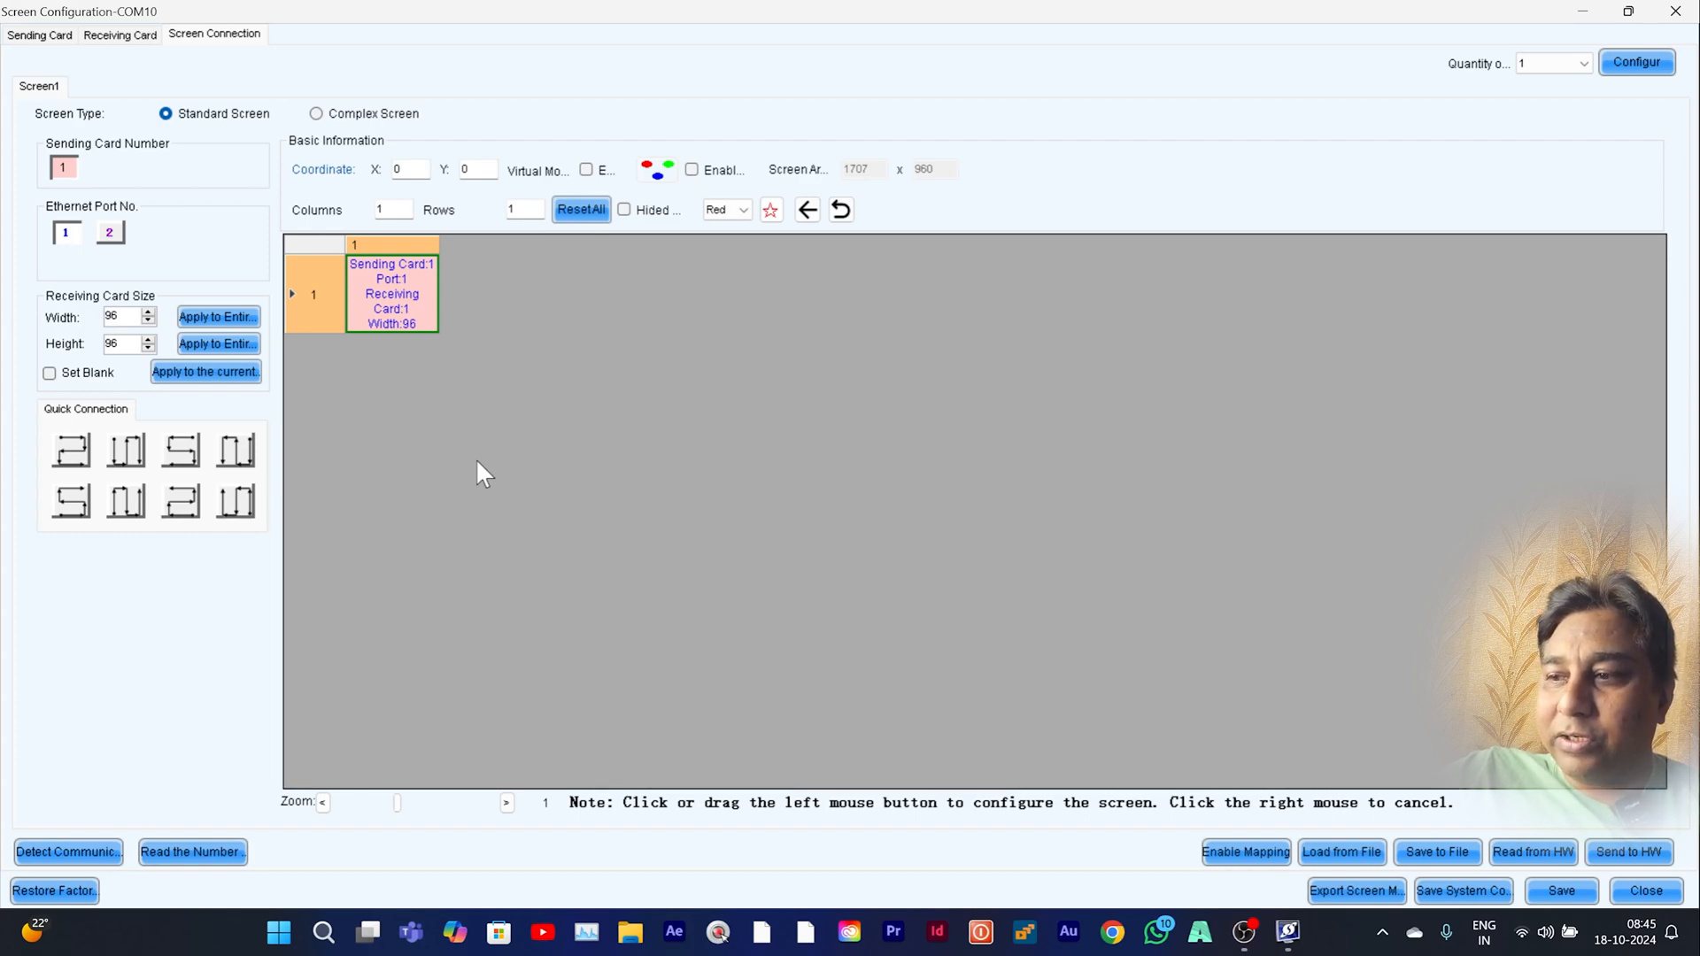
- Examine the Event [Output #1].png pixel map for the layout of the center and wing screens, then return to the maximized Screen Configuration window
double_click(311, 16)
drag(456, 71, 556, 88)
double_click(195, 423)
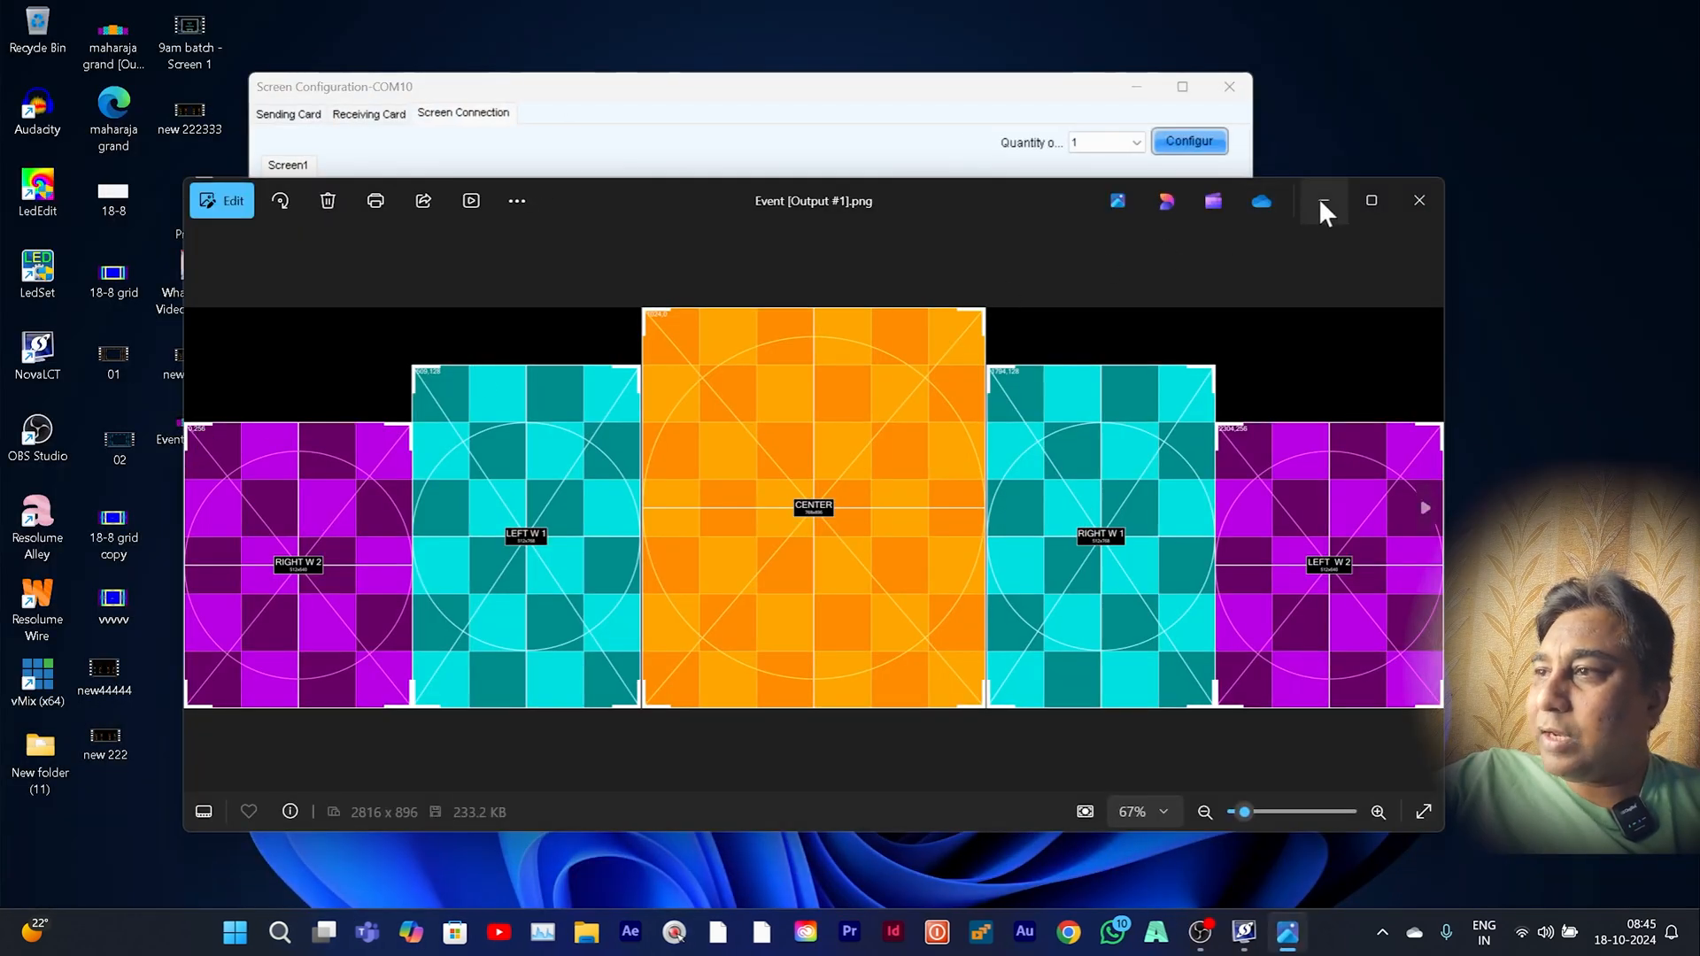
click(1320, 198)
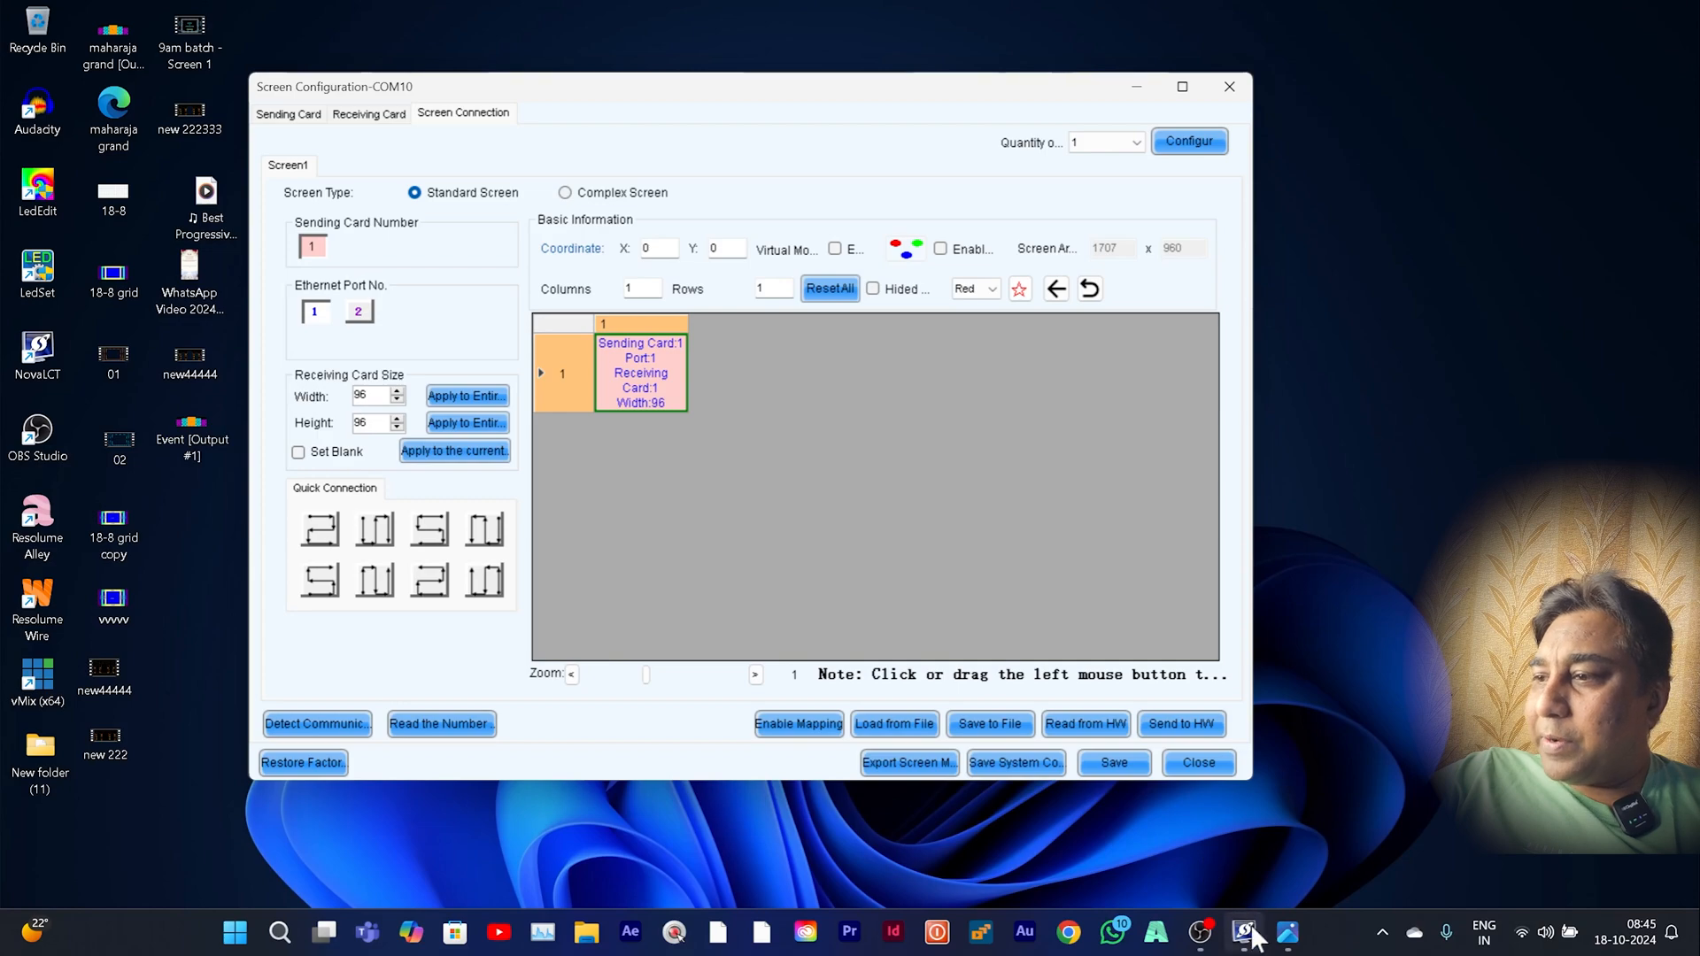
click(1281, 945)
scroll(942, 466, up, 2)
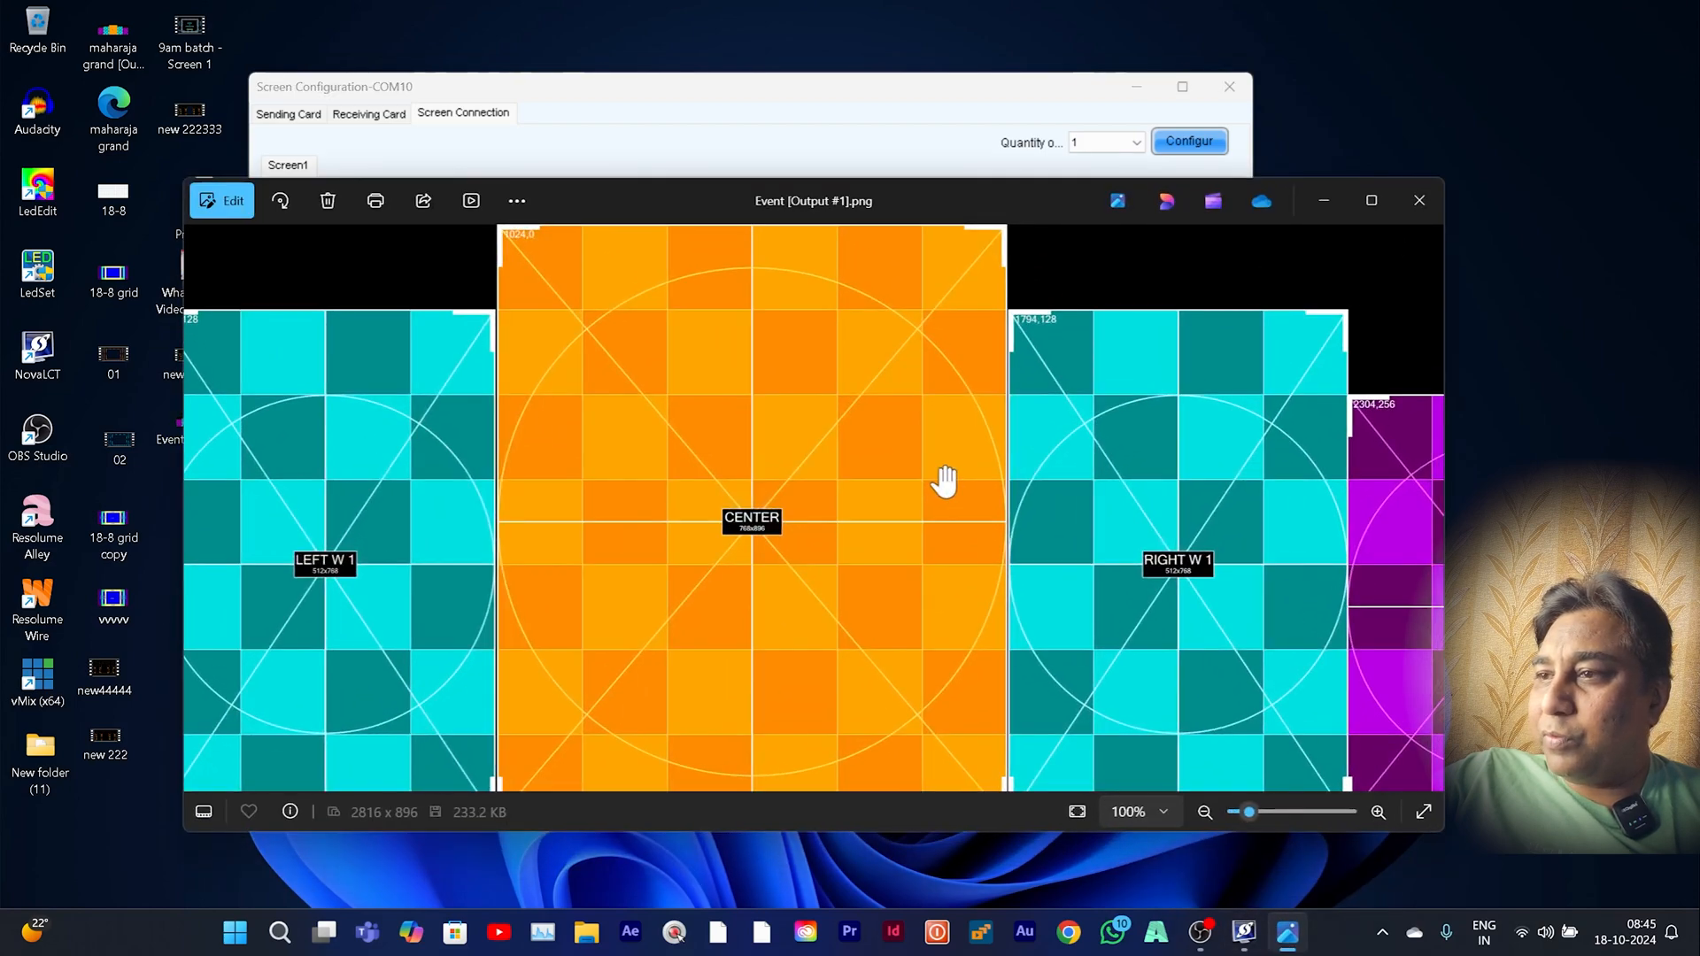
click(1372, 200)
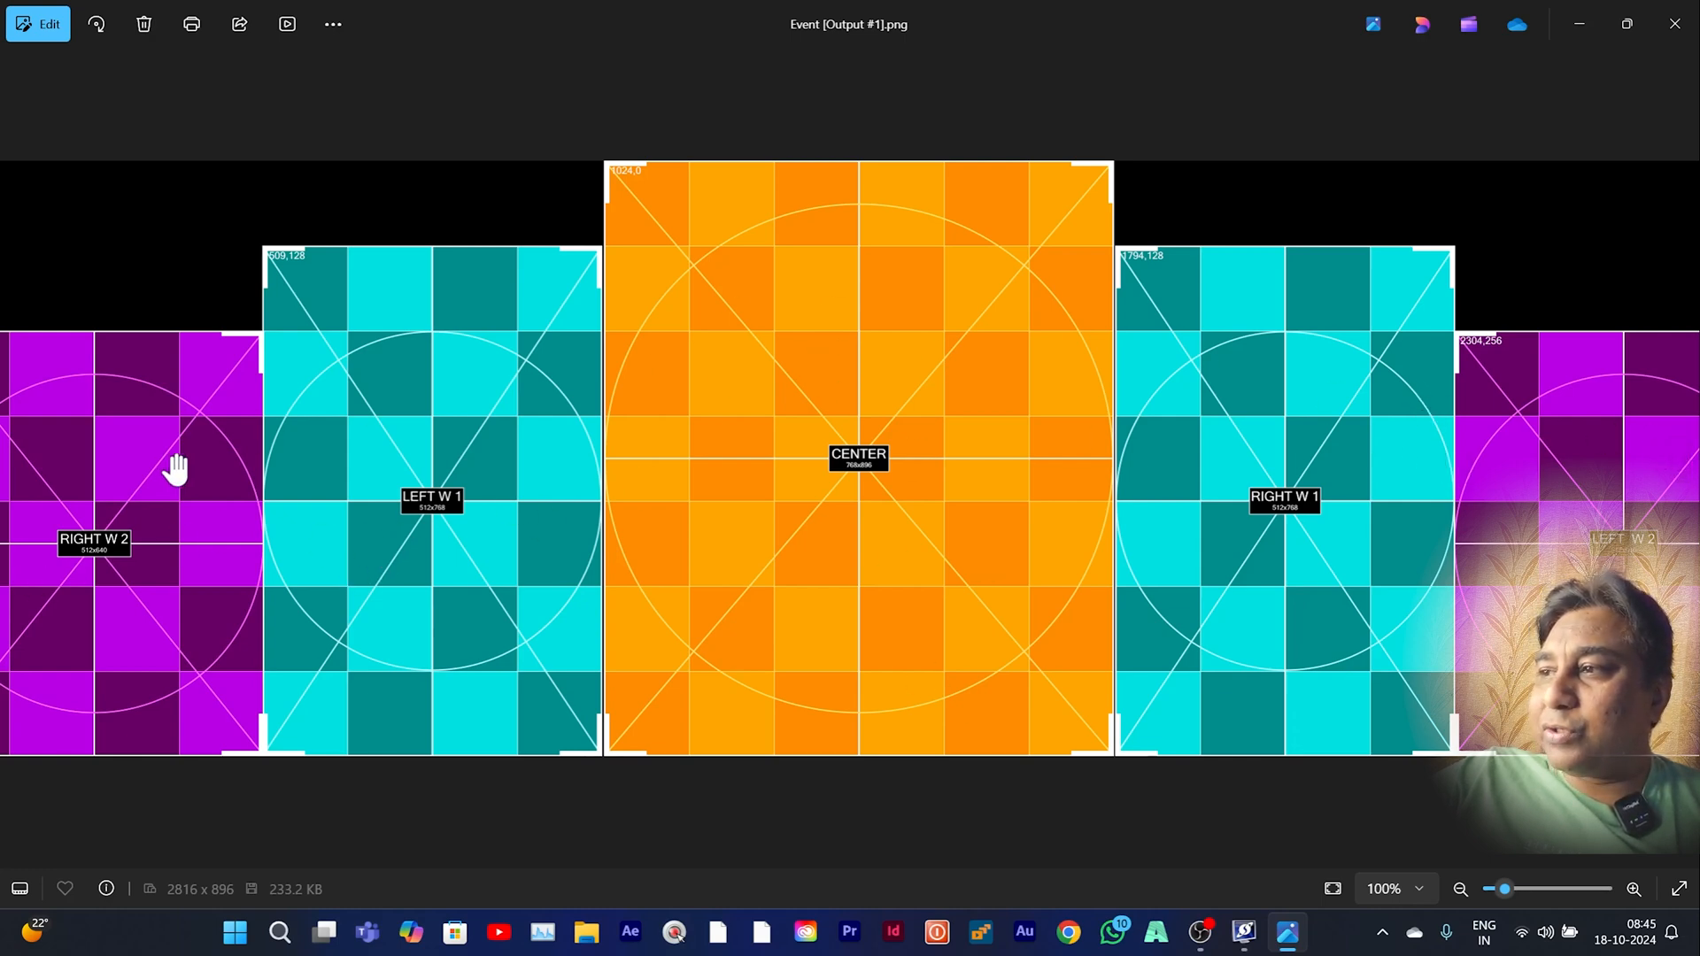
scroll(1027, 518, down, 1)
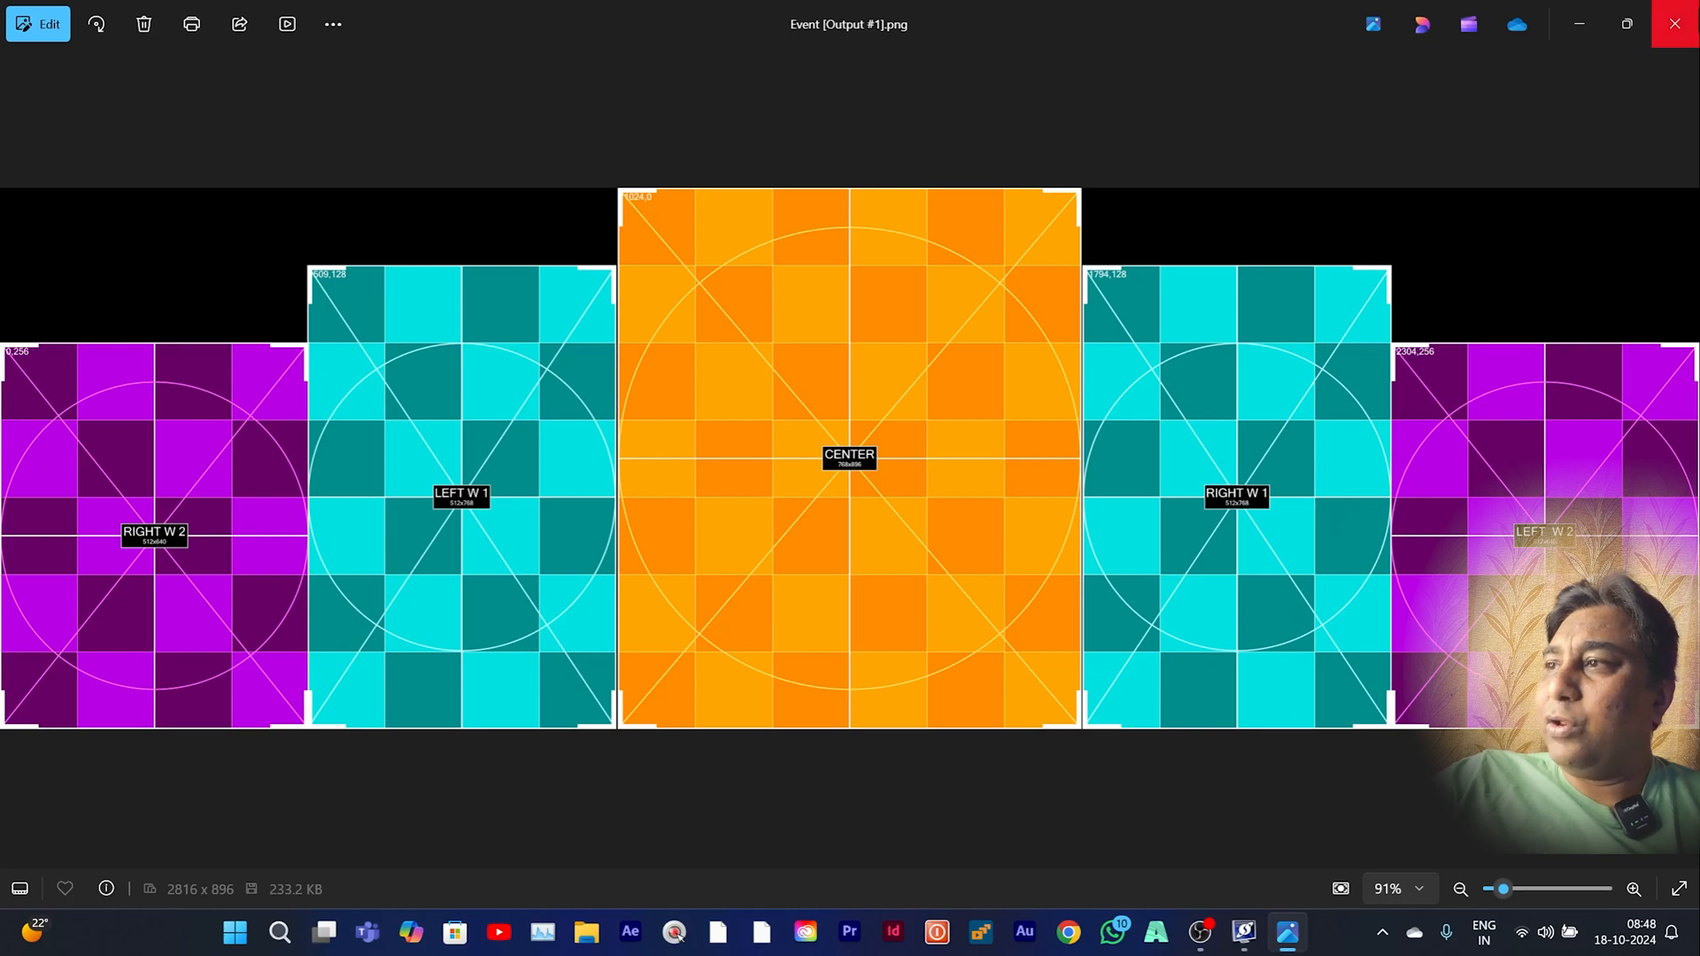
click(1672, 24)
click(1185, 89)
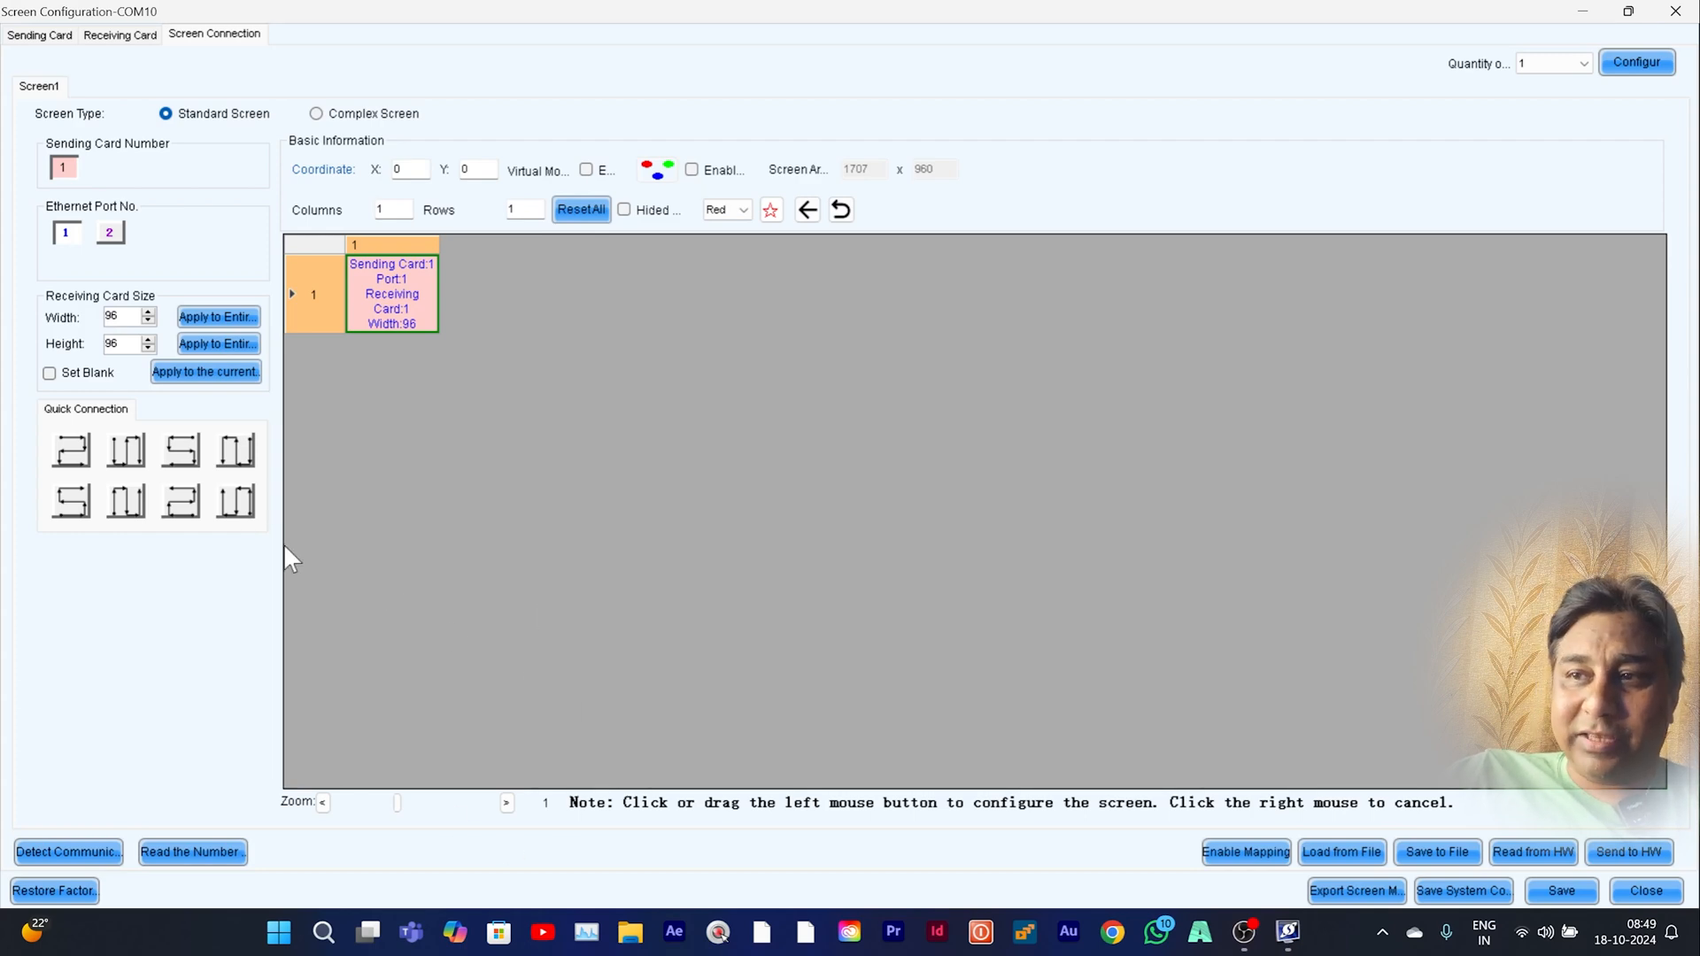
- Select Ethernet port 1 and set the receiving card size to 120 wide by 120 high
click(69, 233)
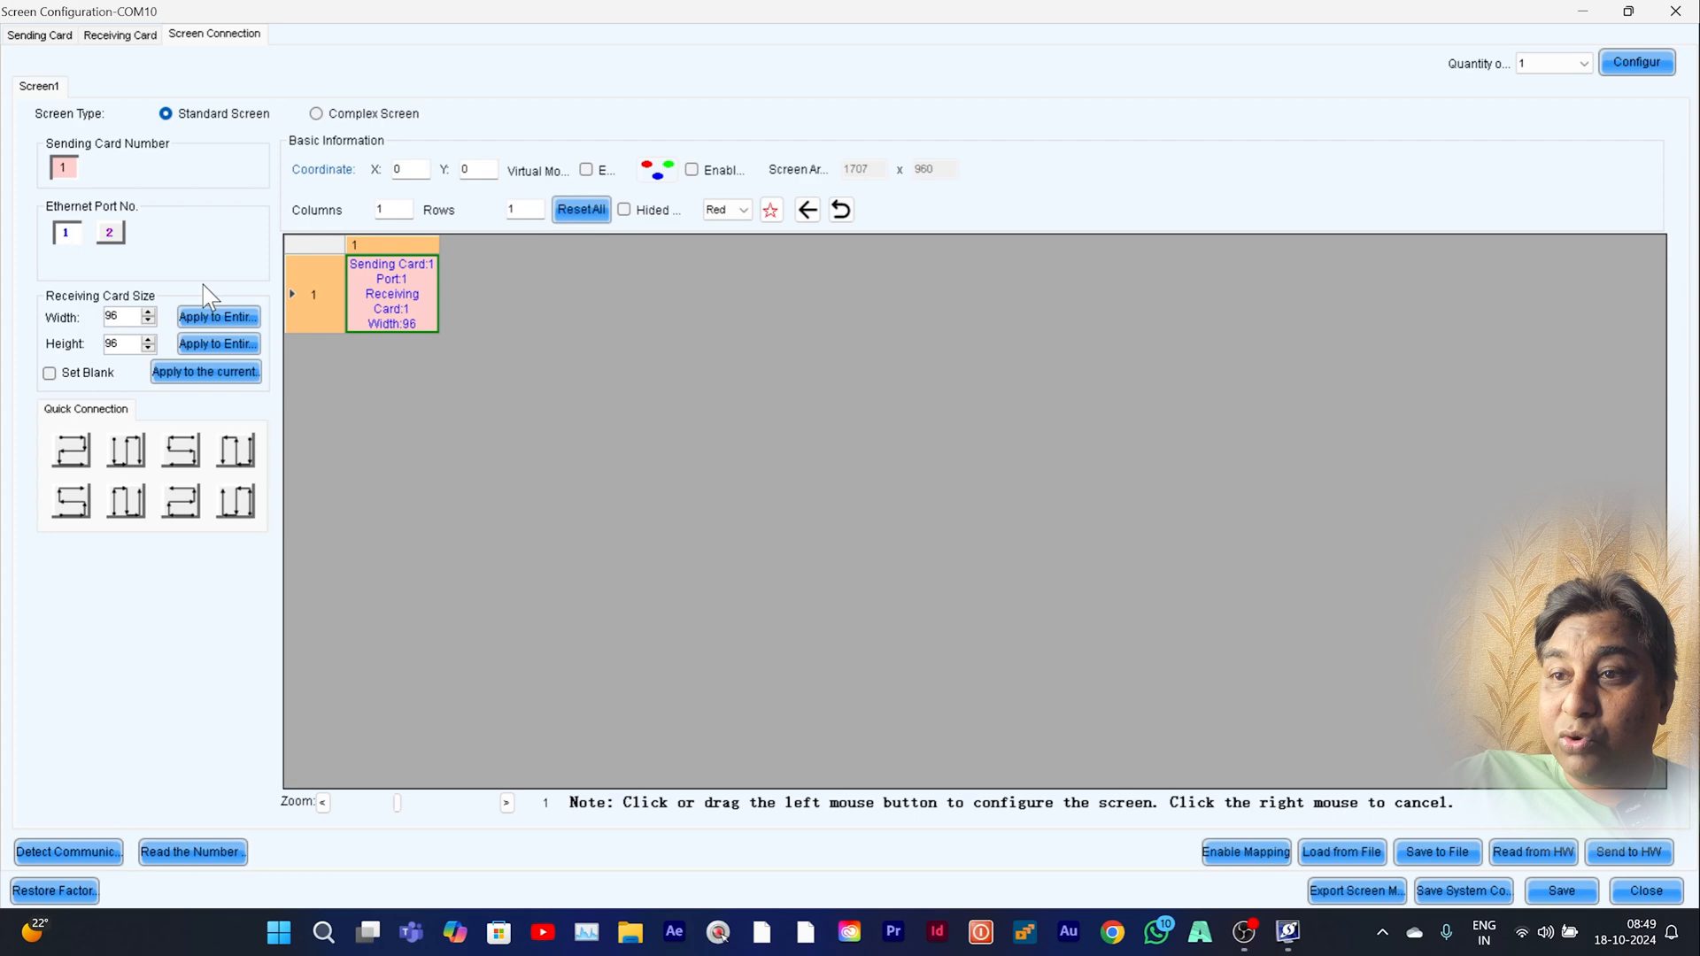
double_click(119, 316)
text(120)
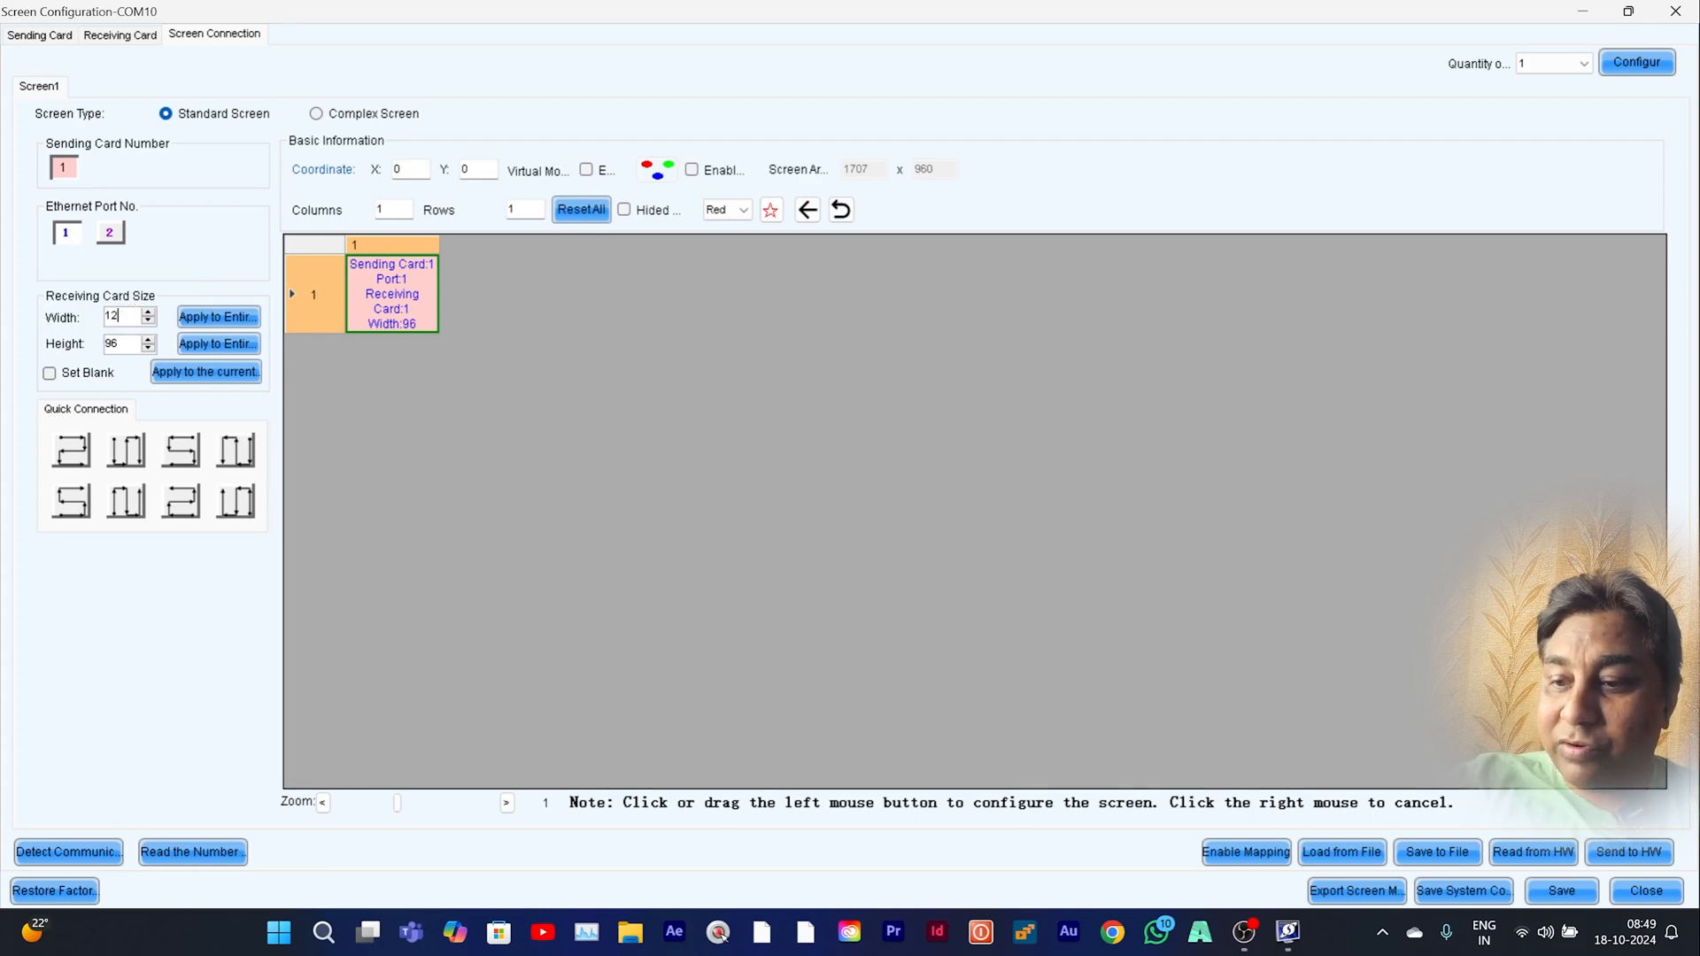
double_click(122, 343)
text(120)
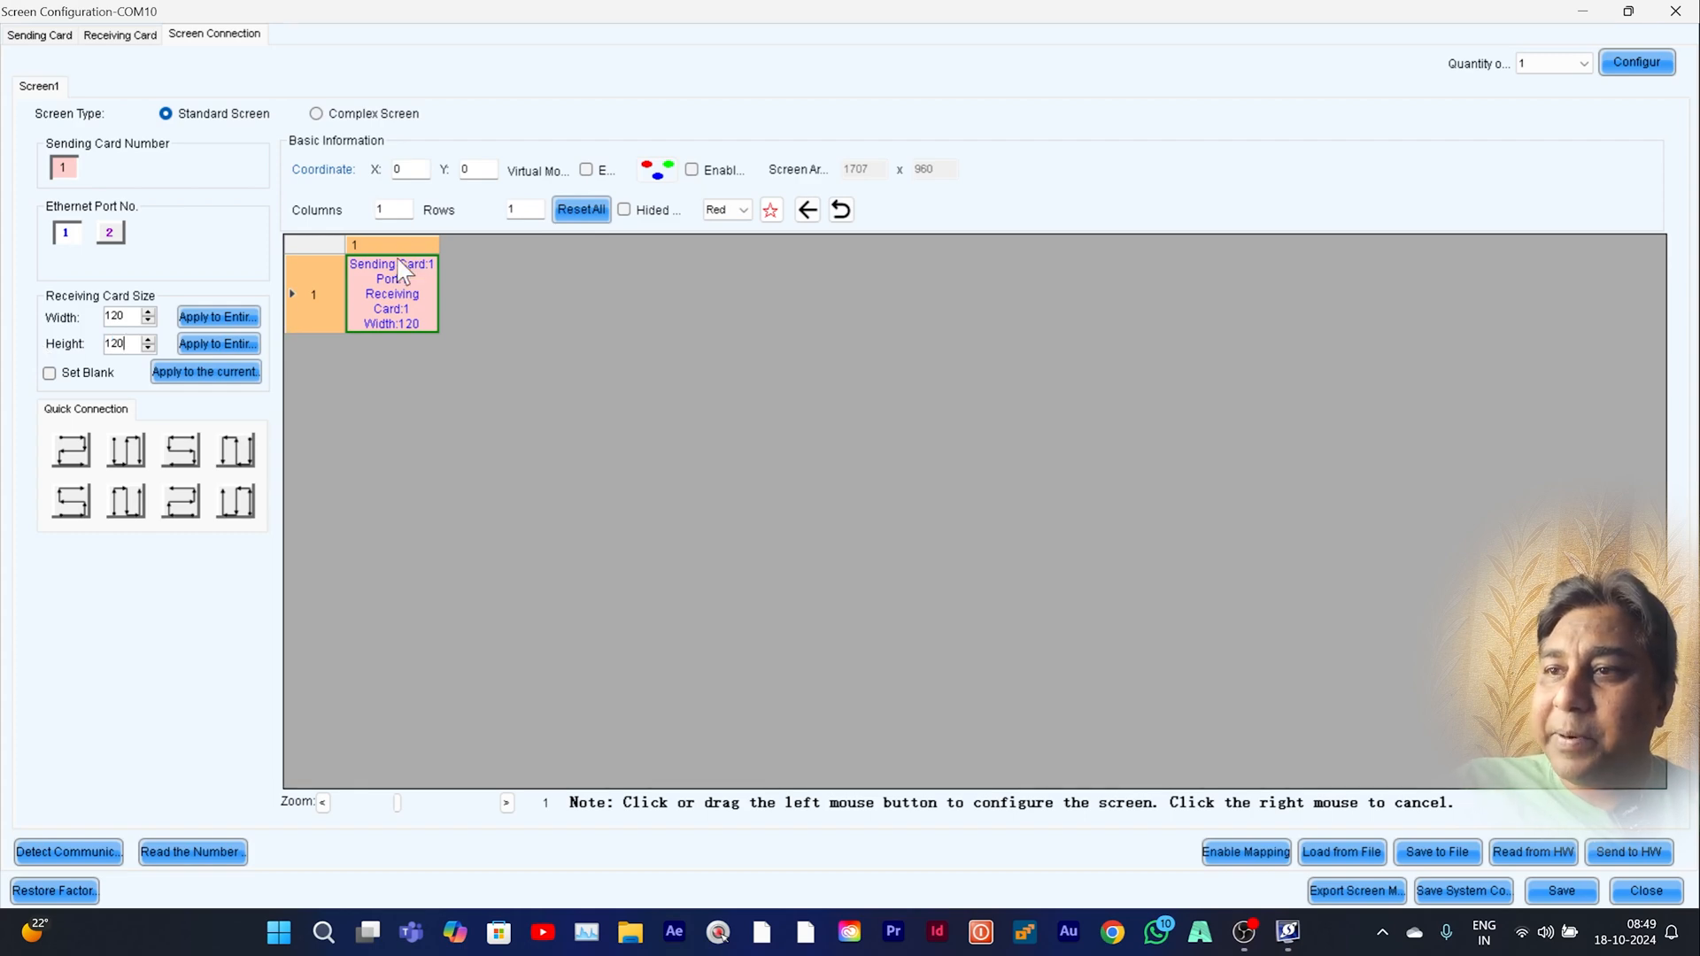
- Set the screen grid to 6 columns and 5 rows and reset all its cells
double_click(389, 209)
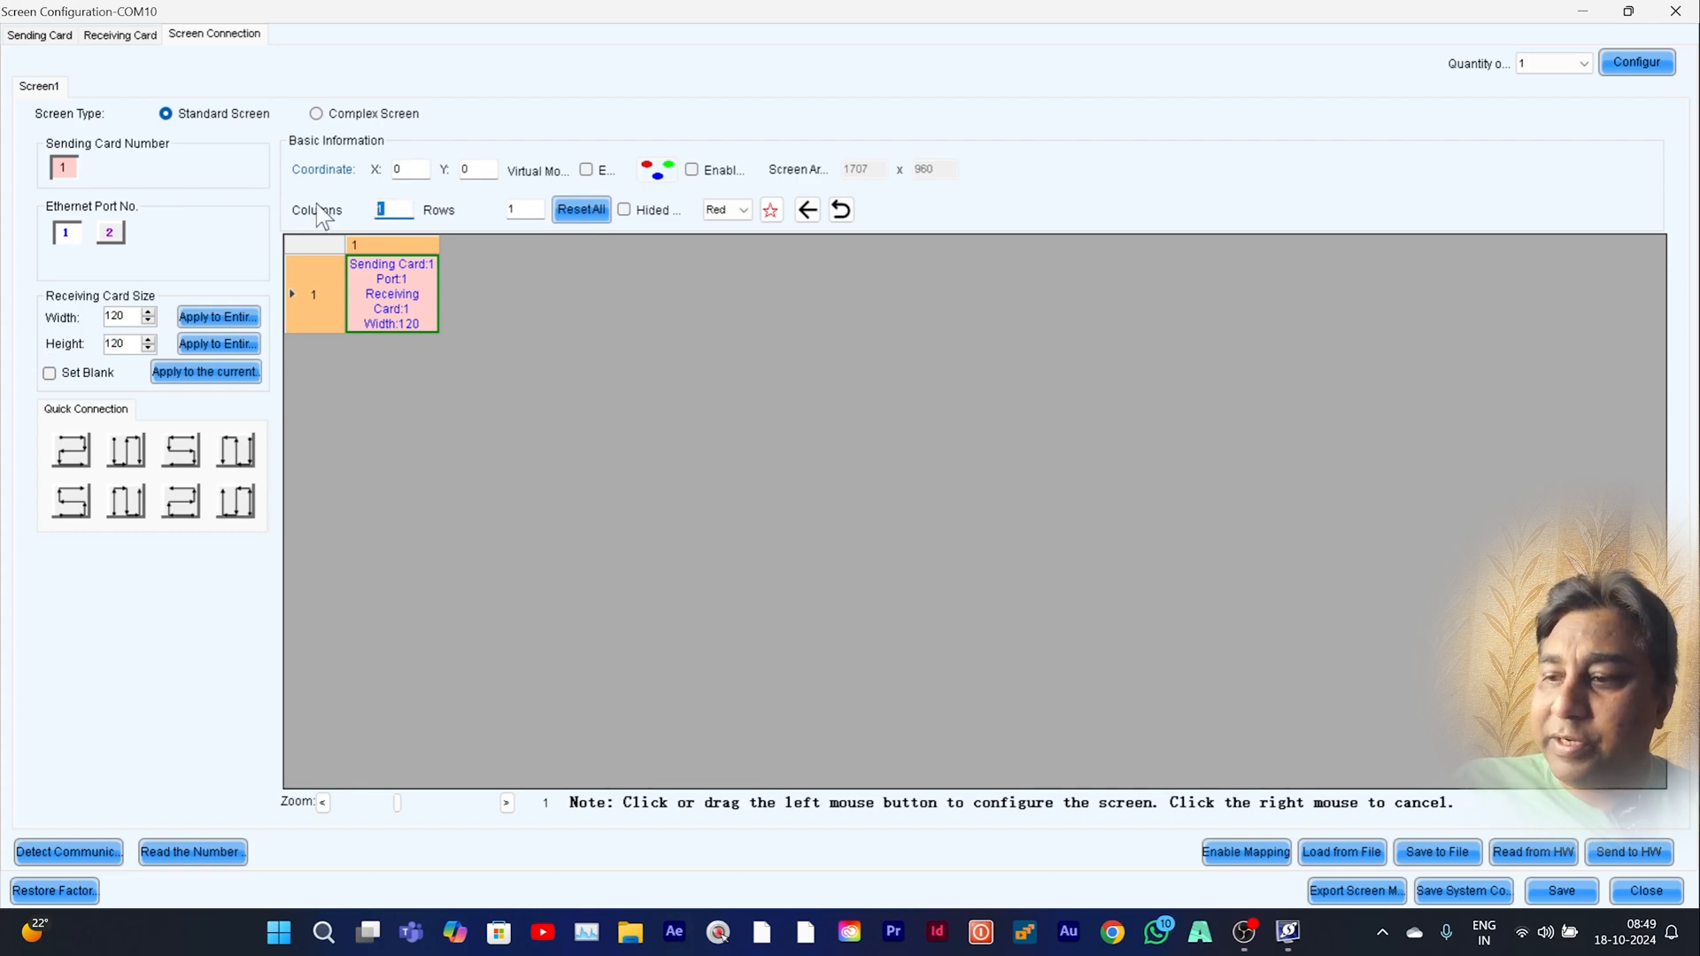
text(6)
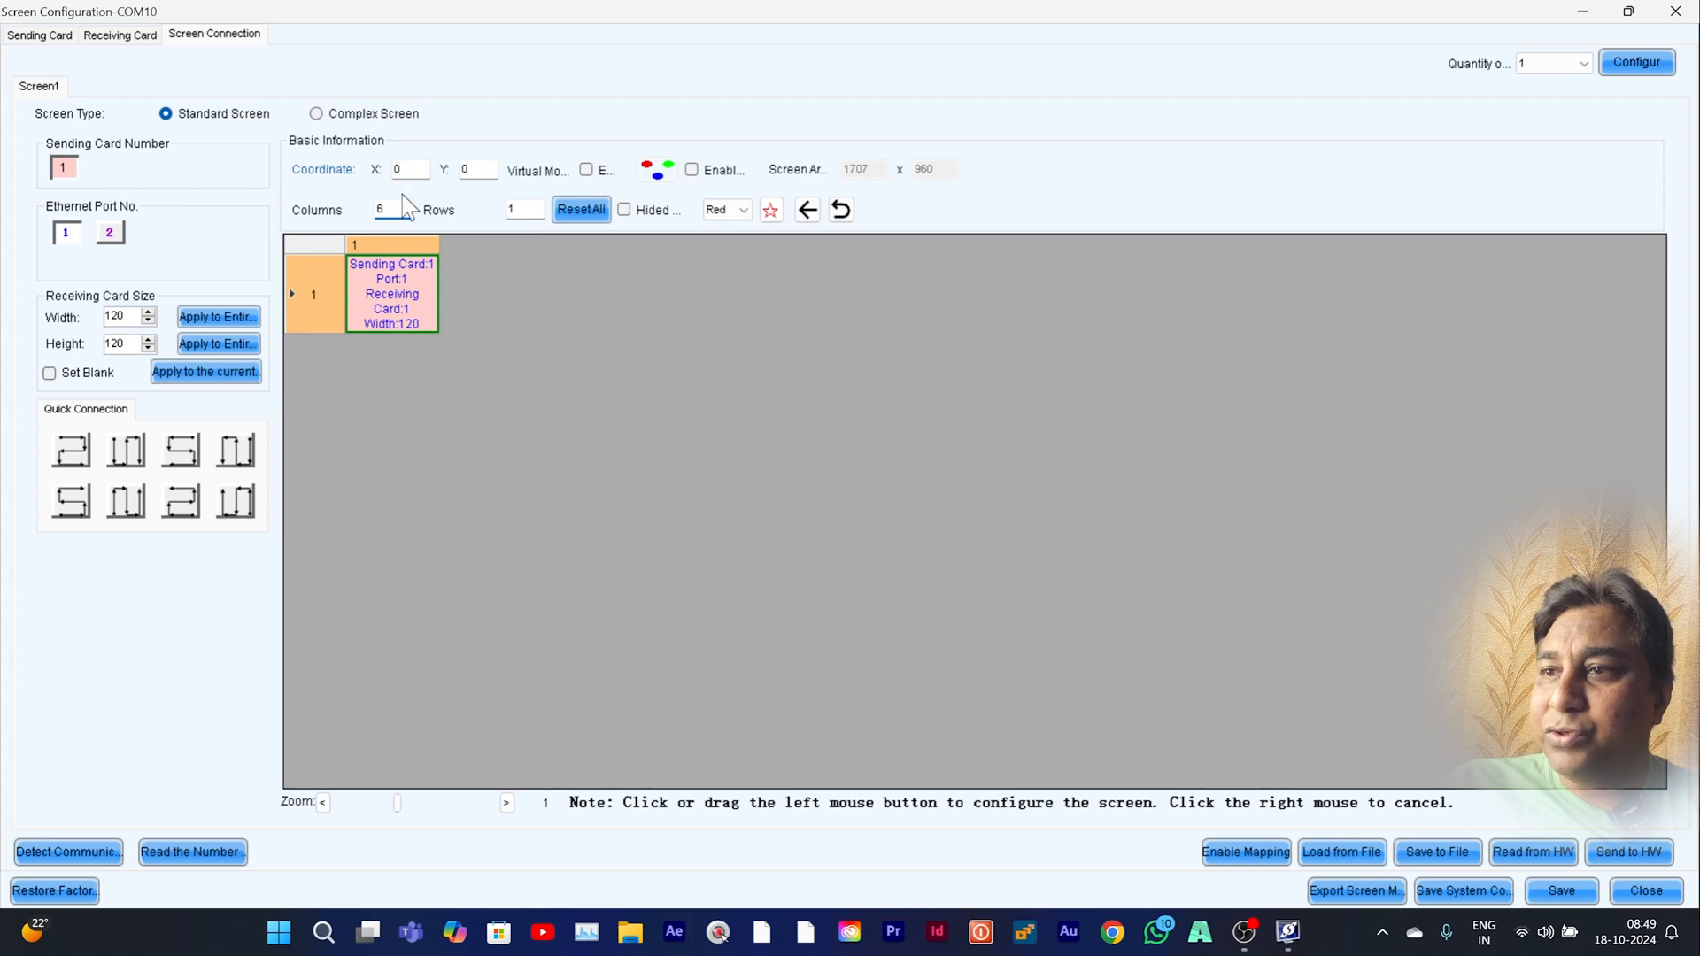
double_click(520, 207)
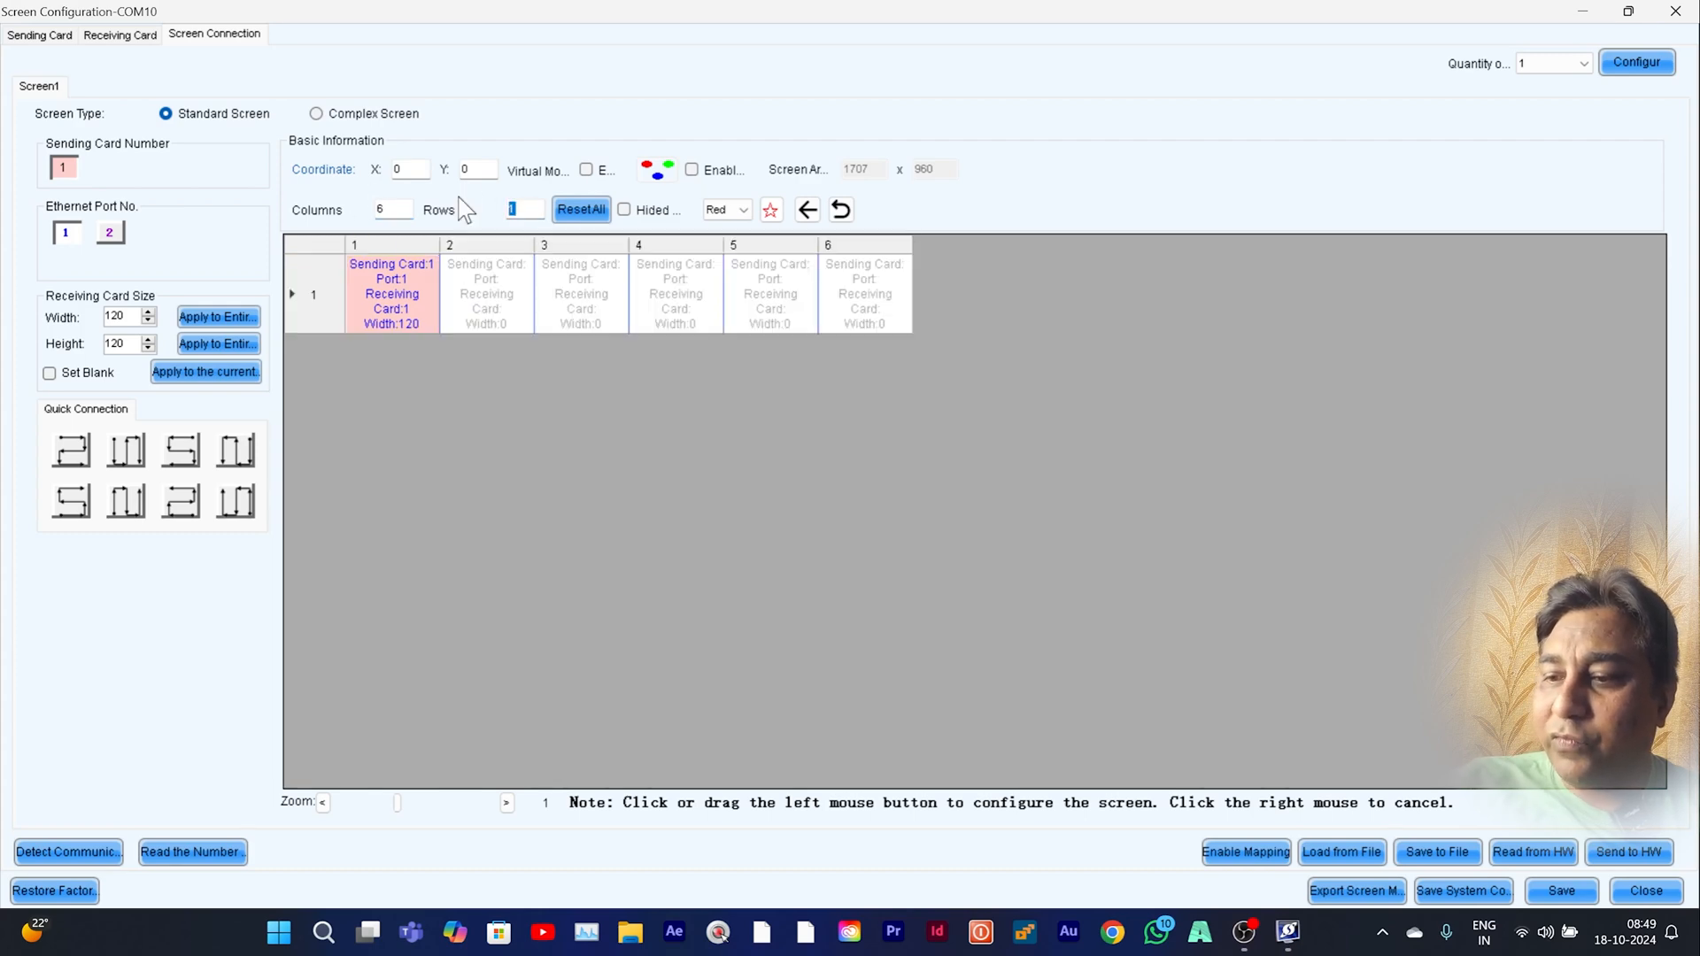
text(5)
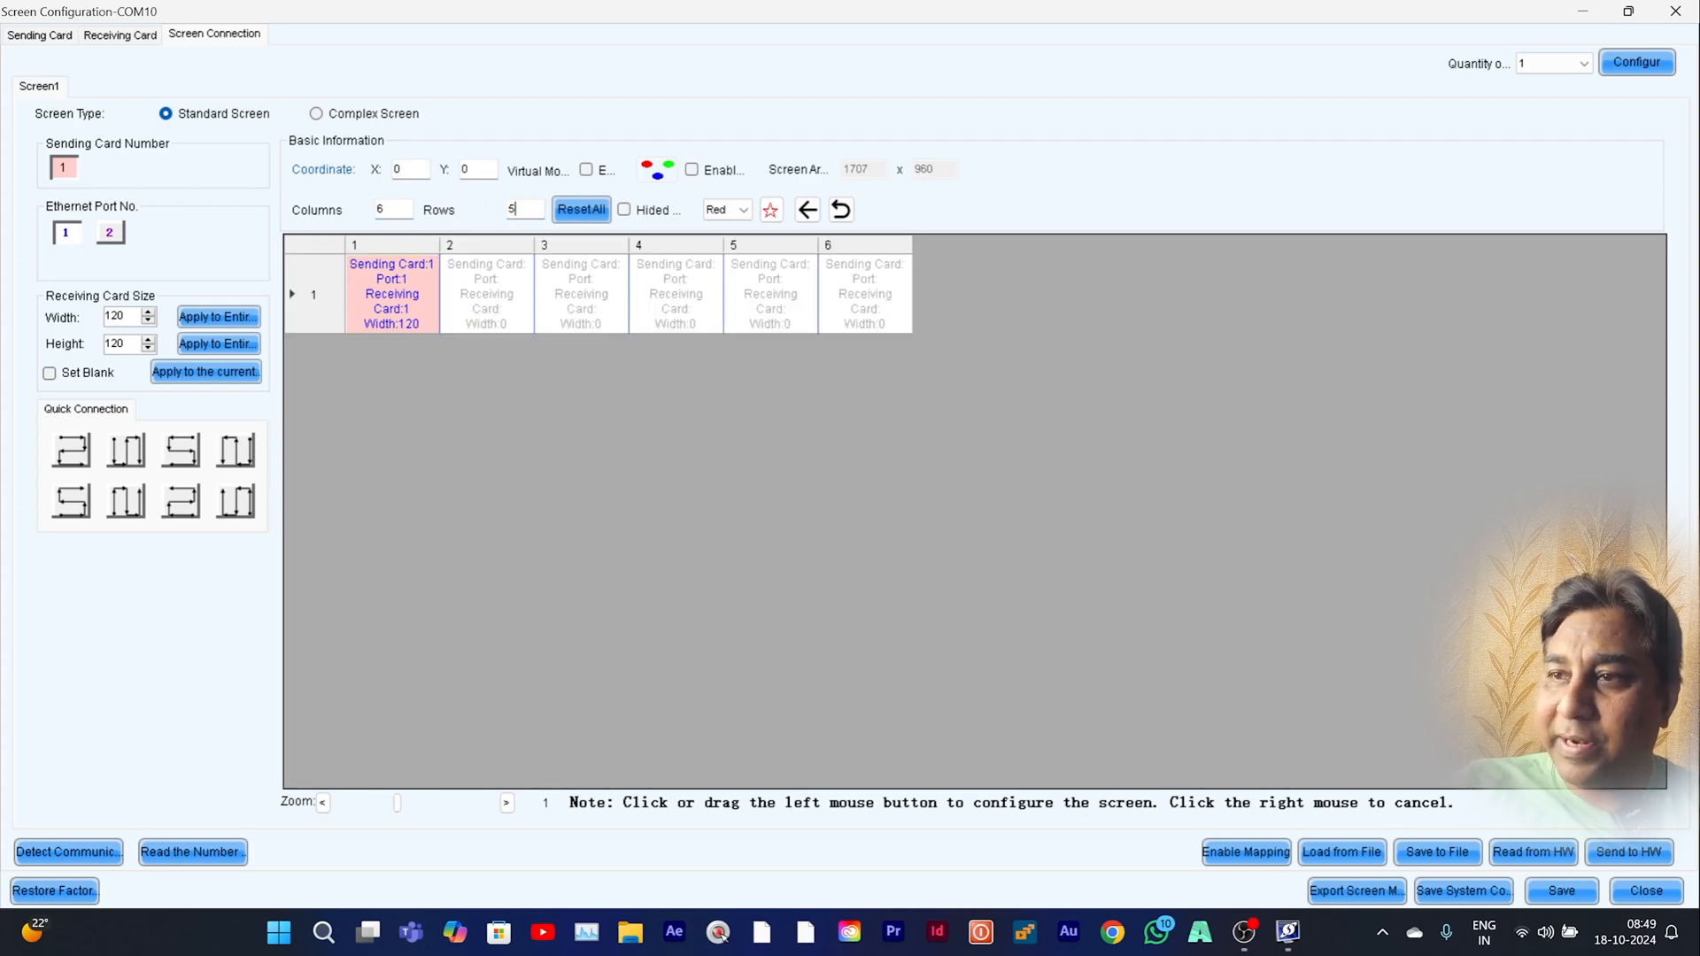
click(576, 214)
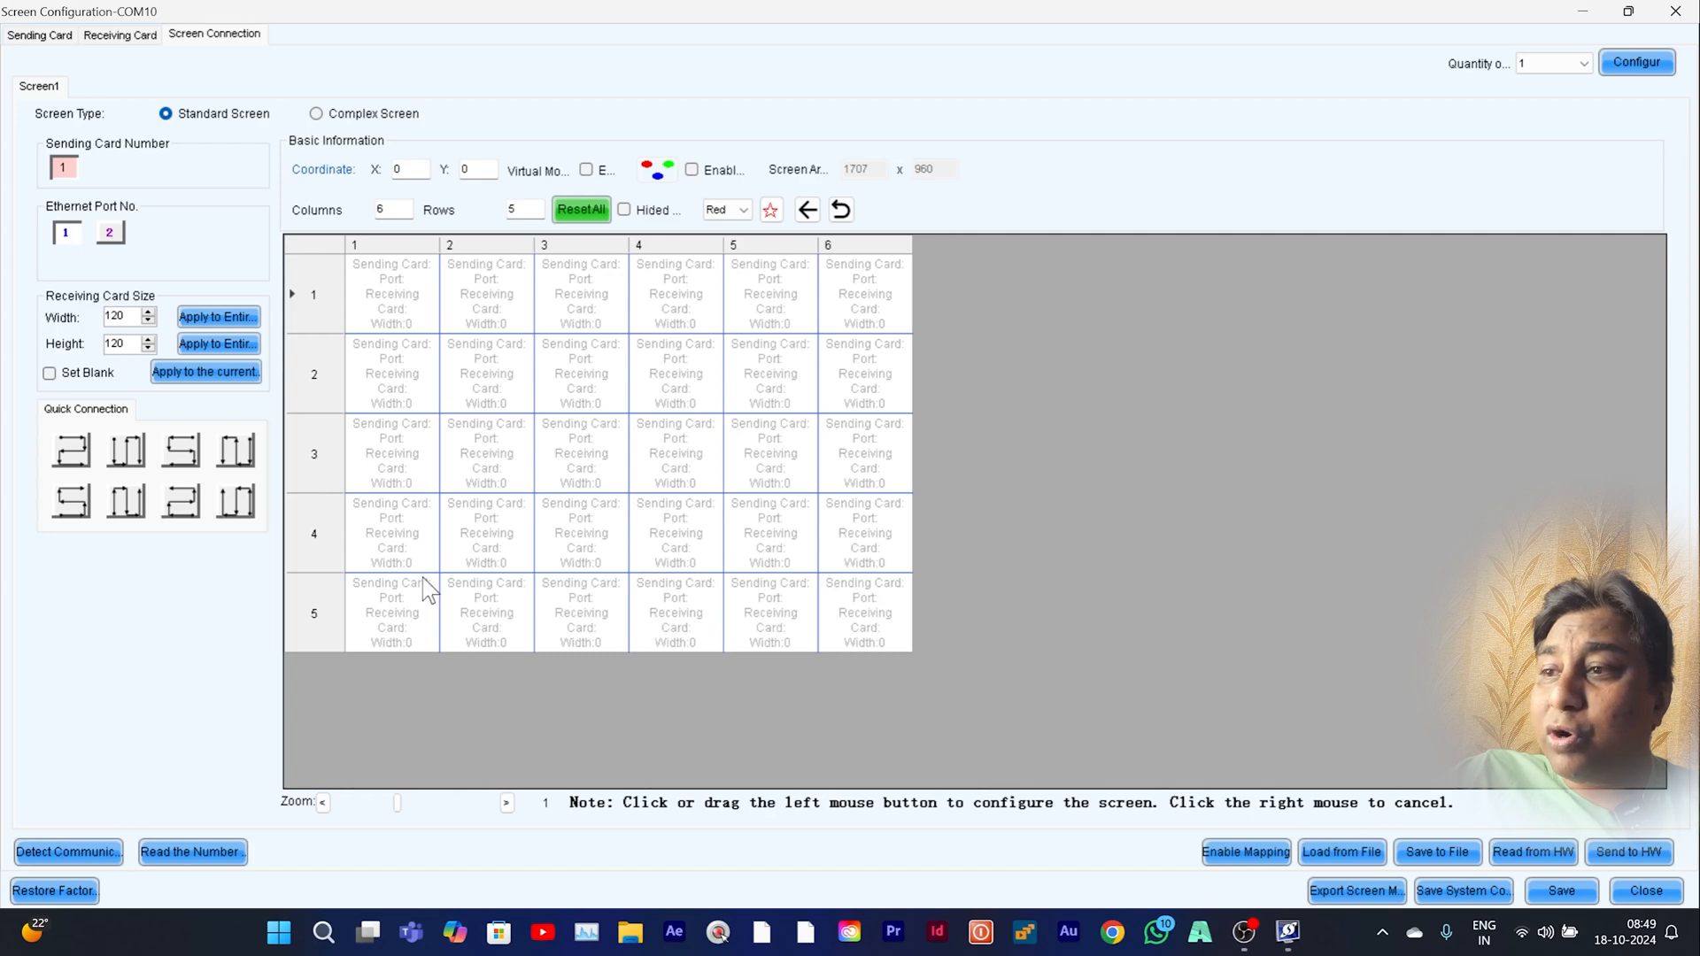
- Wire all 30 cells to port 1 in a serpentine path from row 5, column 1 up to row 1, column 6, alternating direction each row
click(412, 644)
click(487, 613)
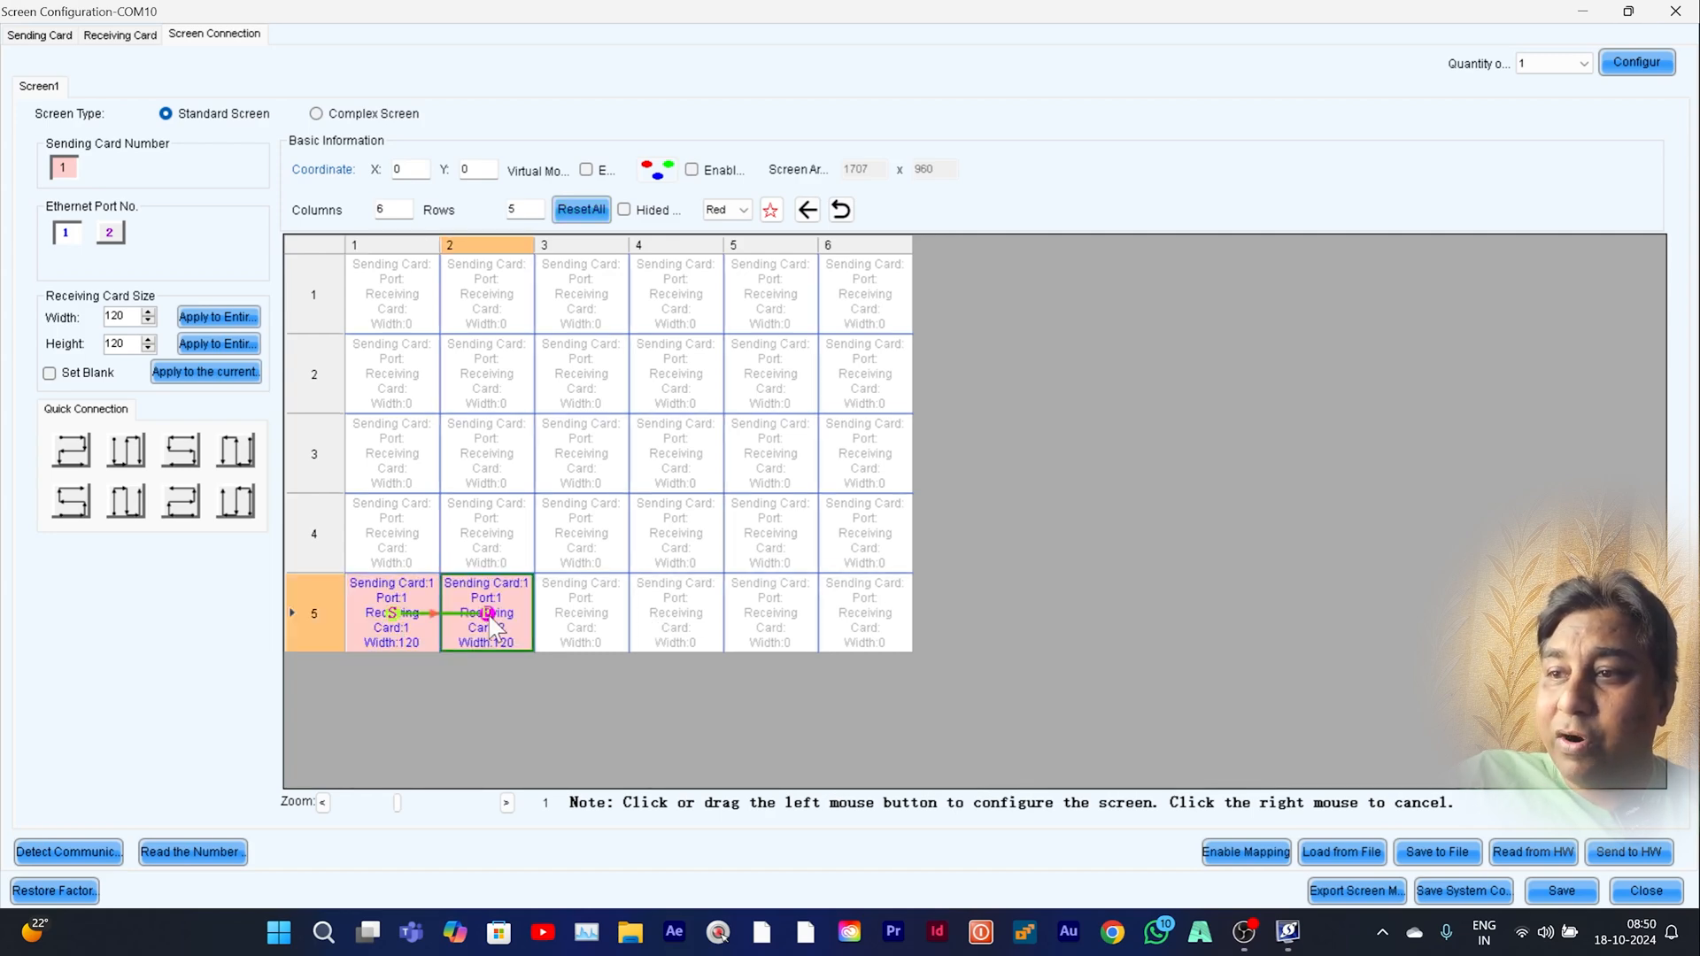
key(Right)
key(Right)
key(Right)
key(Right)
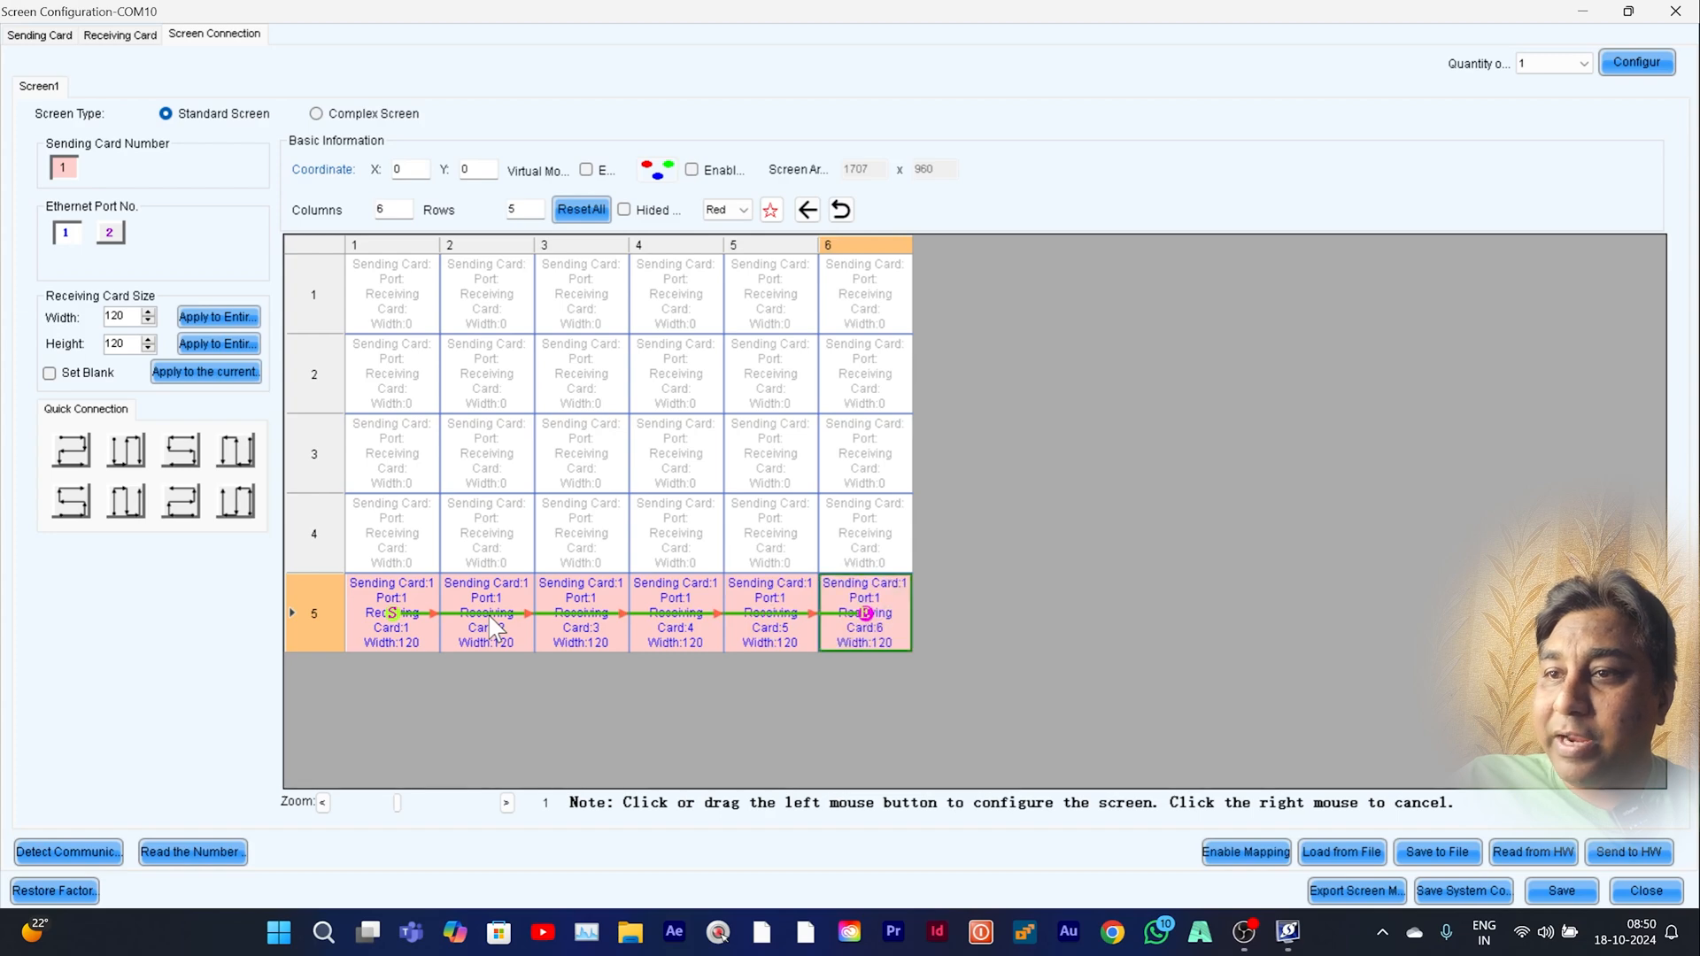
key(Up)
key(Left)
key(Left)
key(Left)
key(Left)
key(Left)
key(Up)
key(Right)
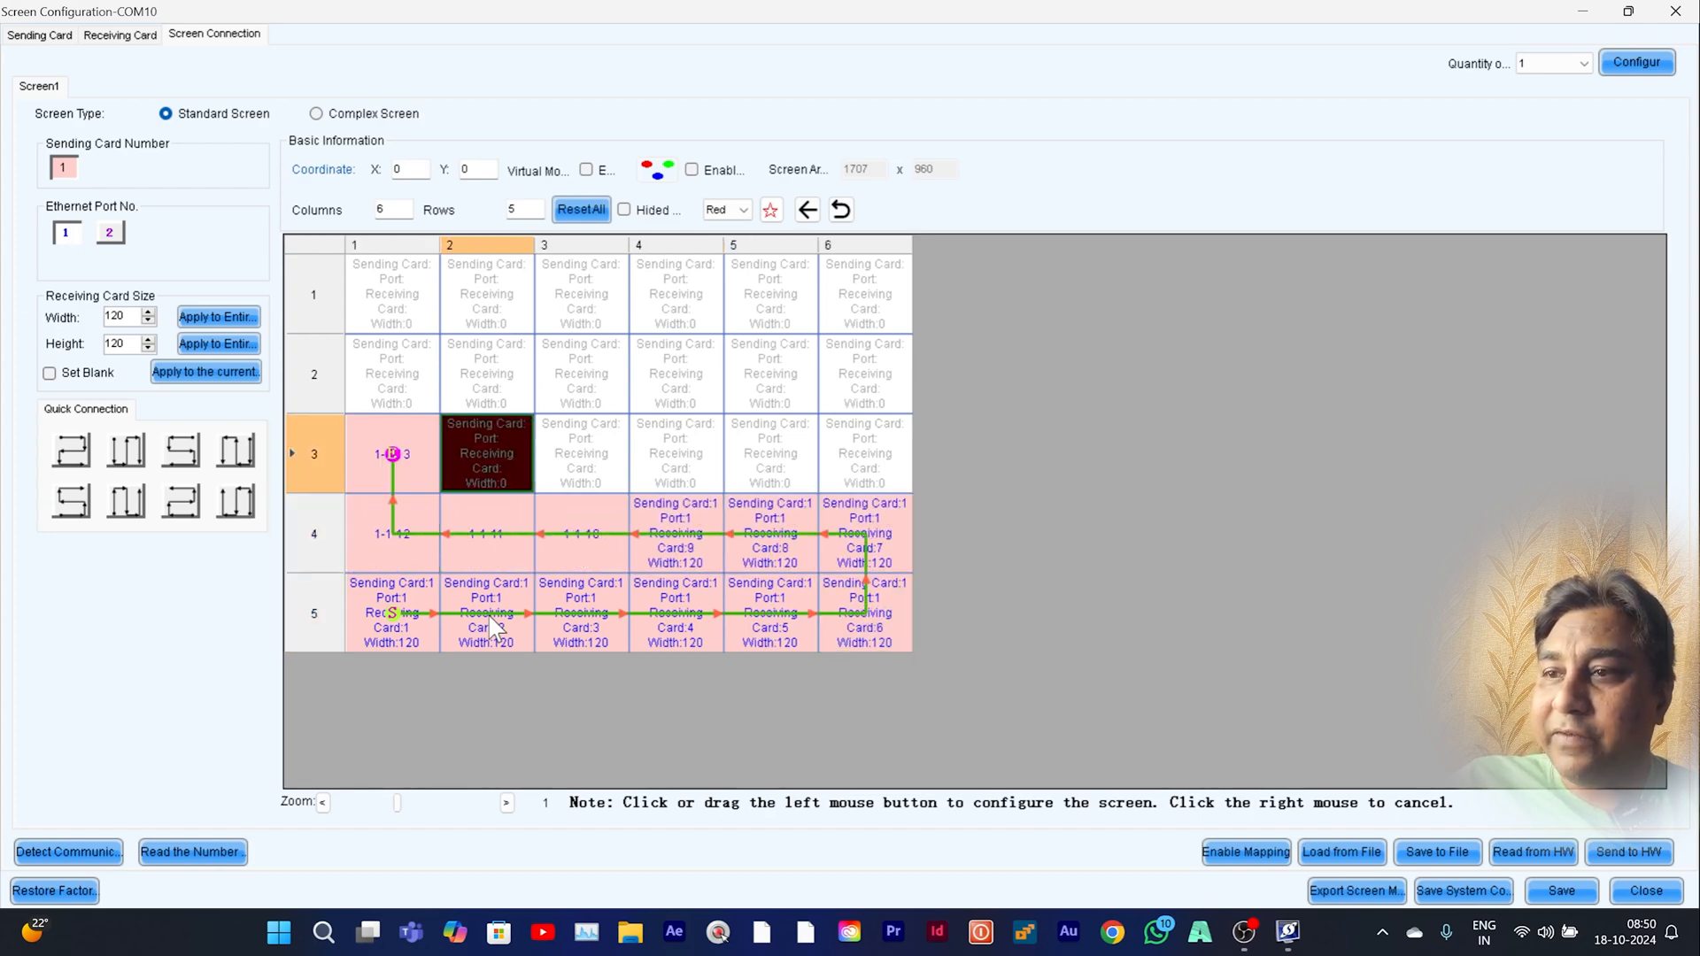
key(Right)
key(Right)
key(Right)
key(Right)
key(Up)
key(Left)
key(Left)
key(Left)
key(Left)
key(Left)
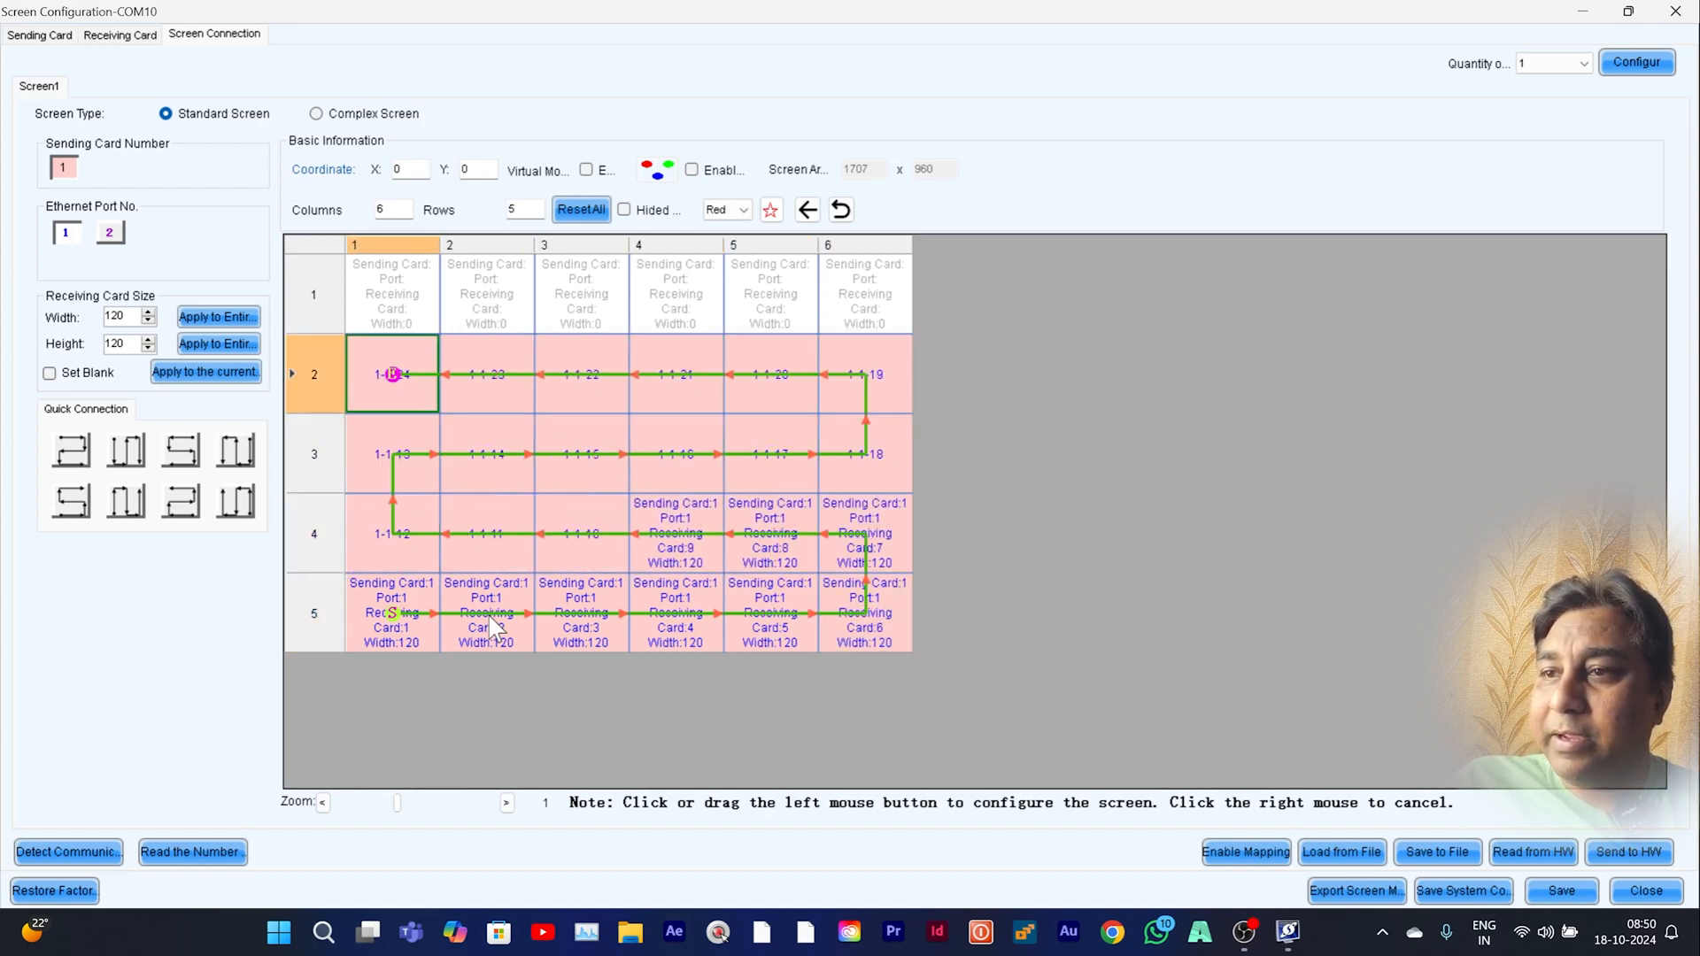
key(Up)
key(Right)
key(Right)
key(Right)
key(Right)
key(Right)
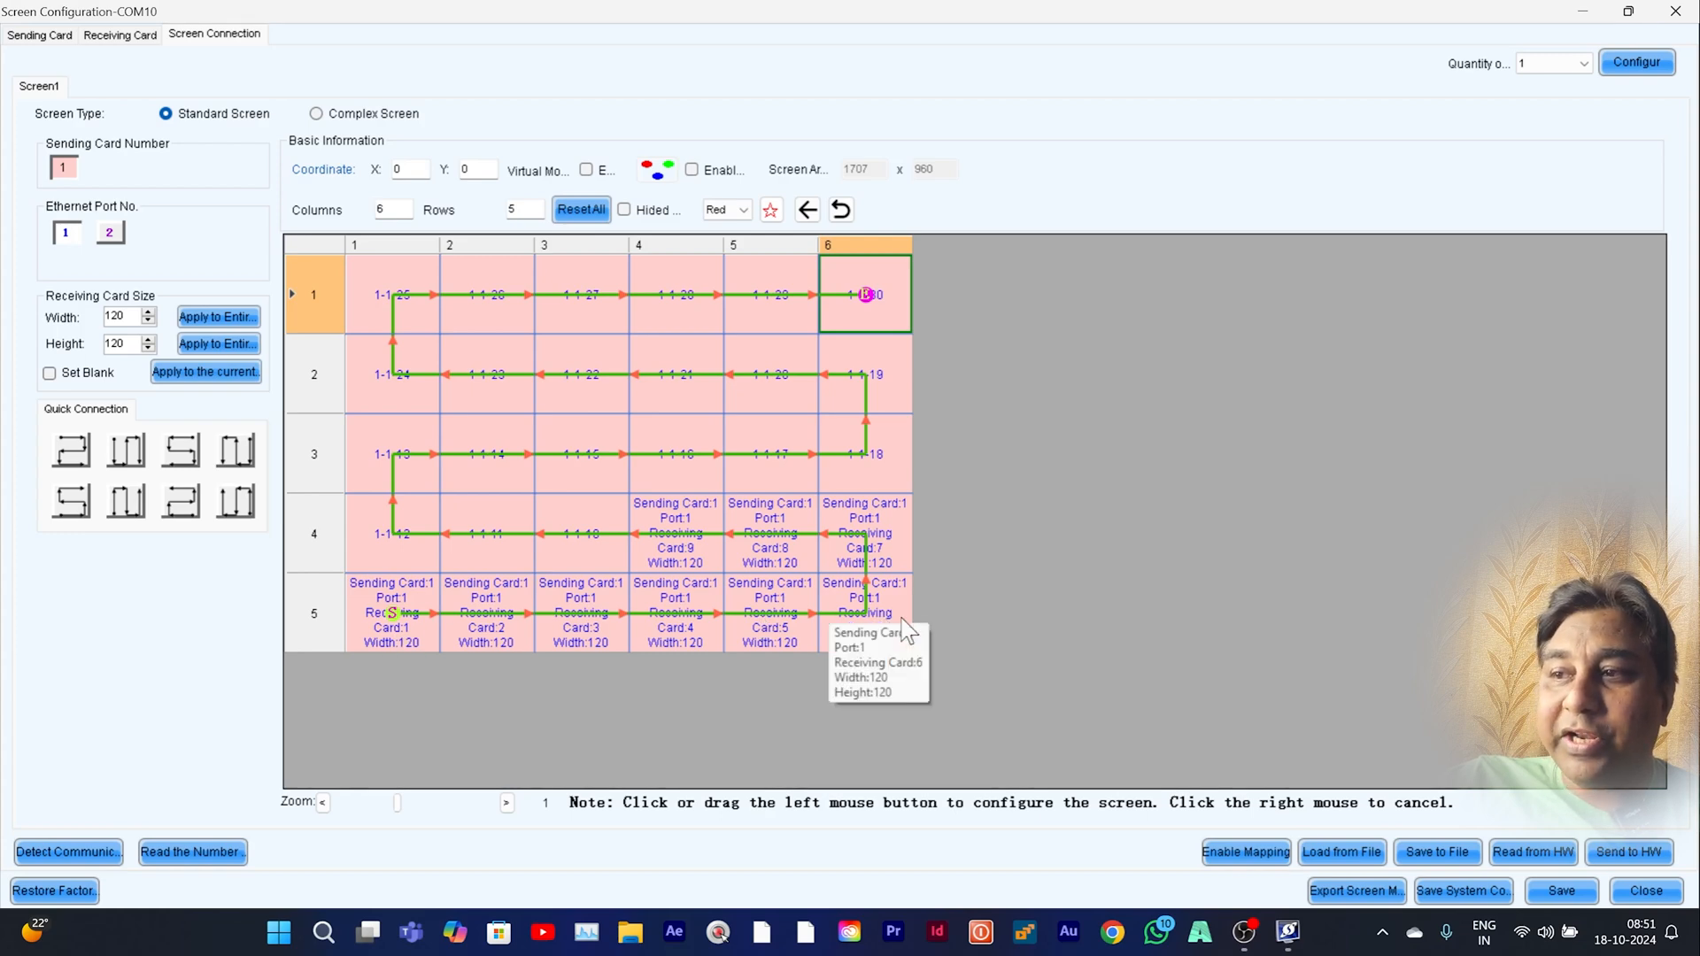
- Reset all receiving card connections in the grid and set the screen quantity to 2
mouse_move(889, 637)
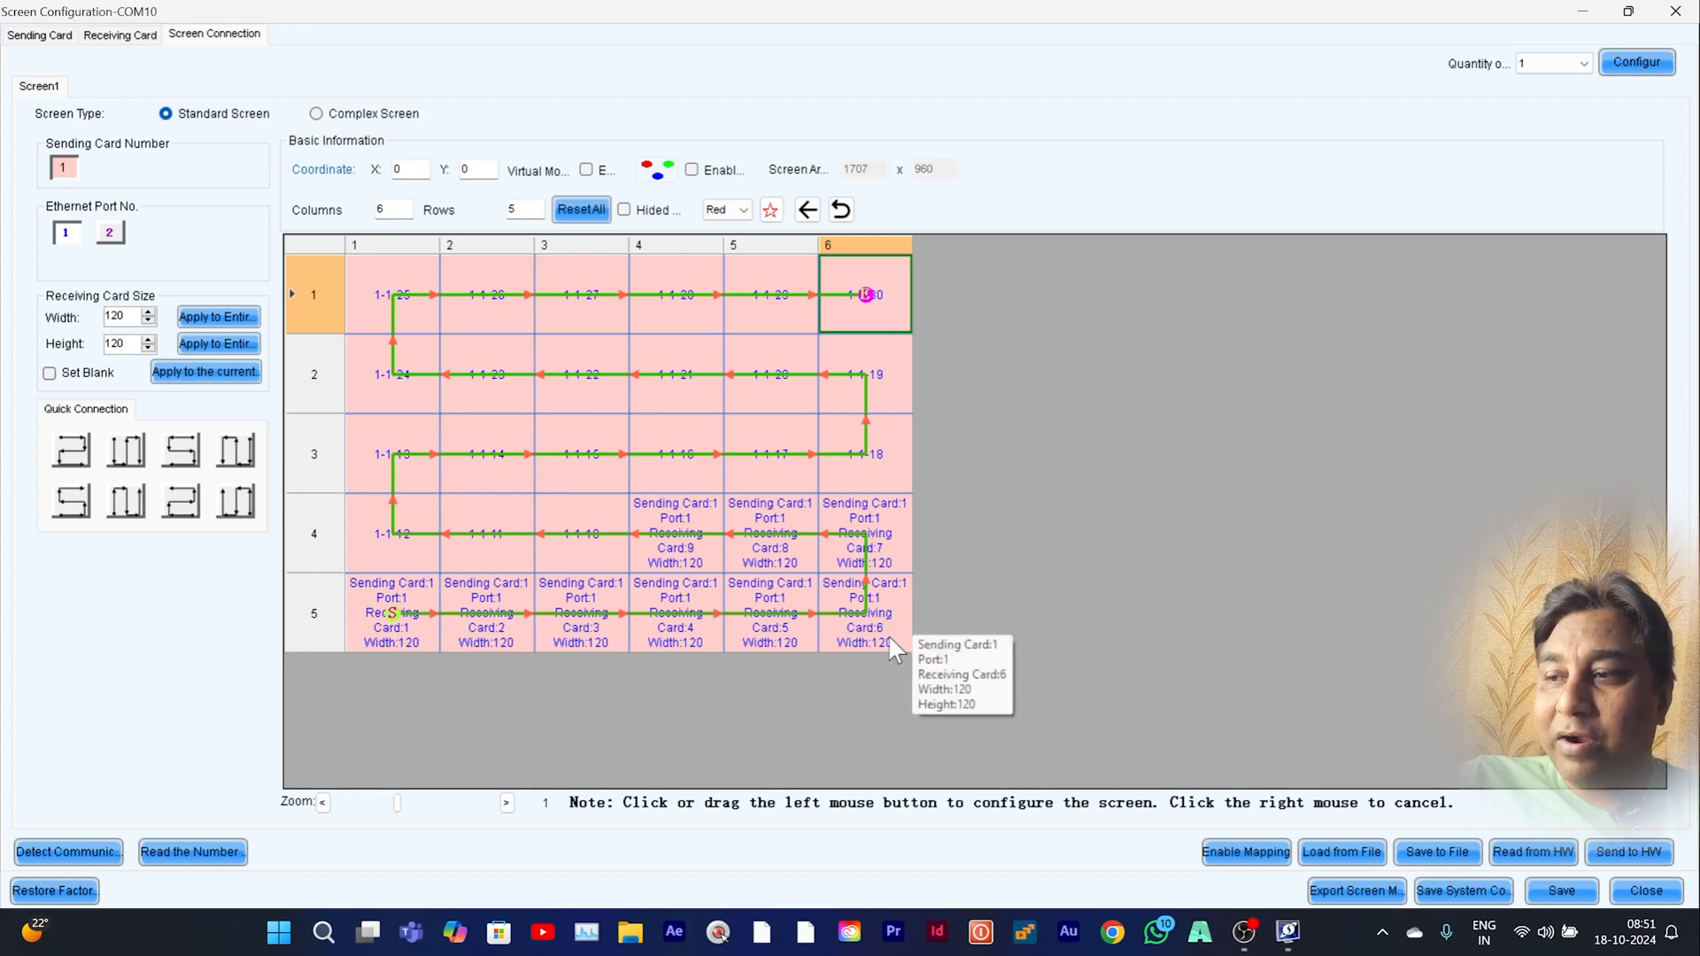
double_click(404, 164)
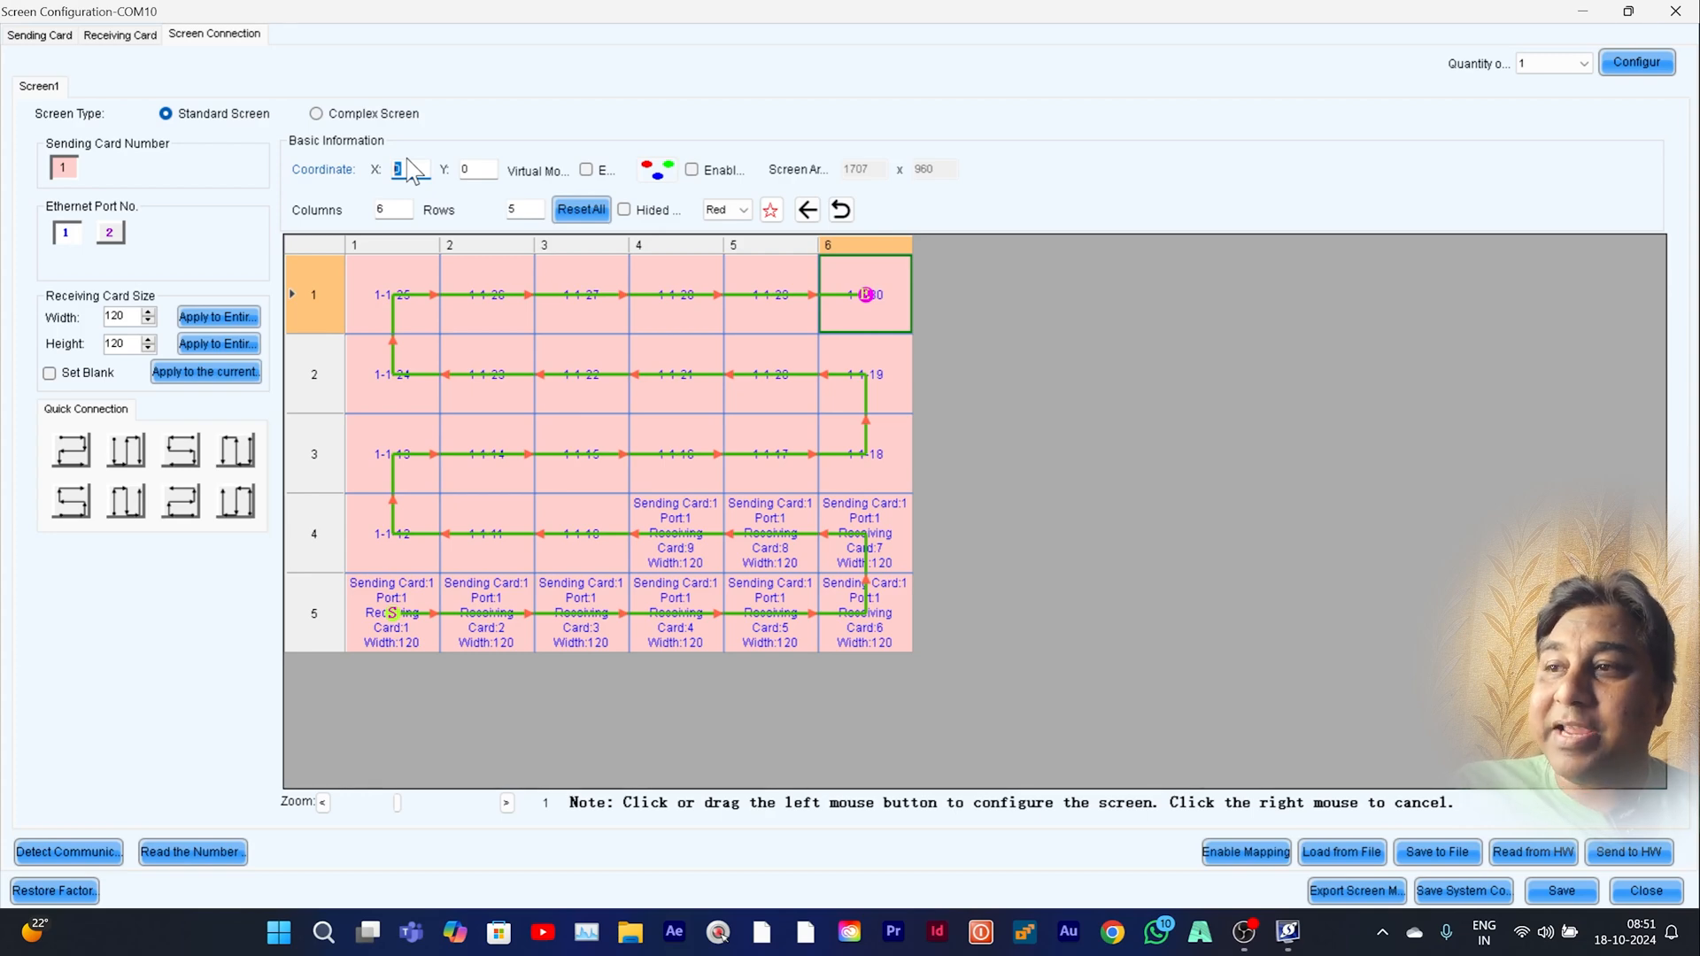
click(581, 209)
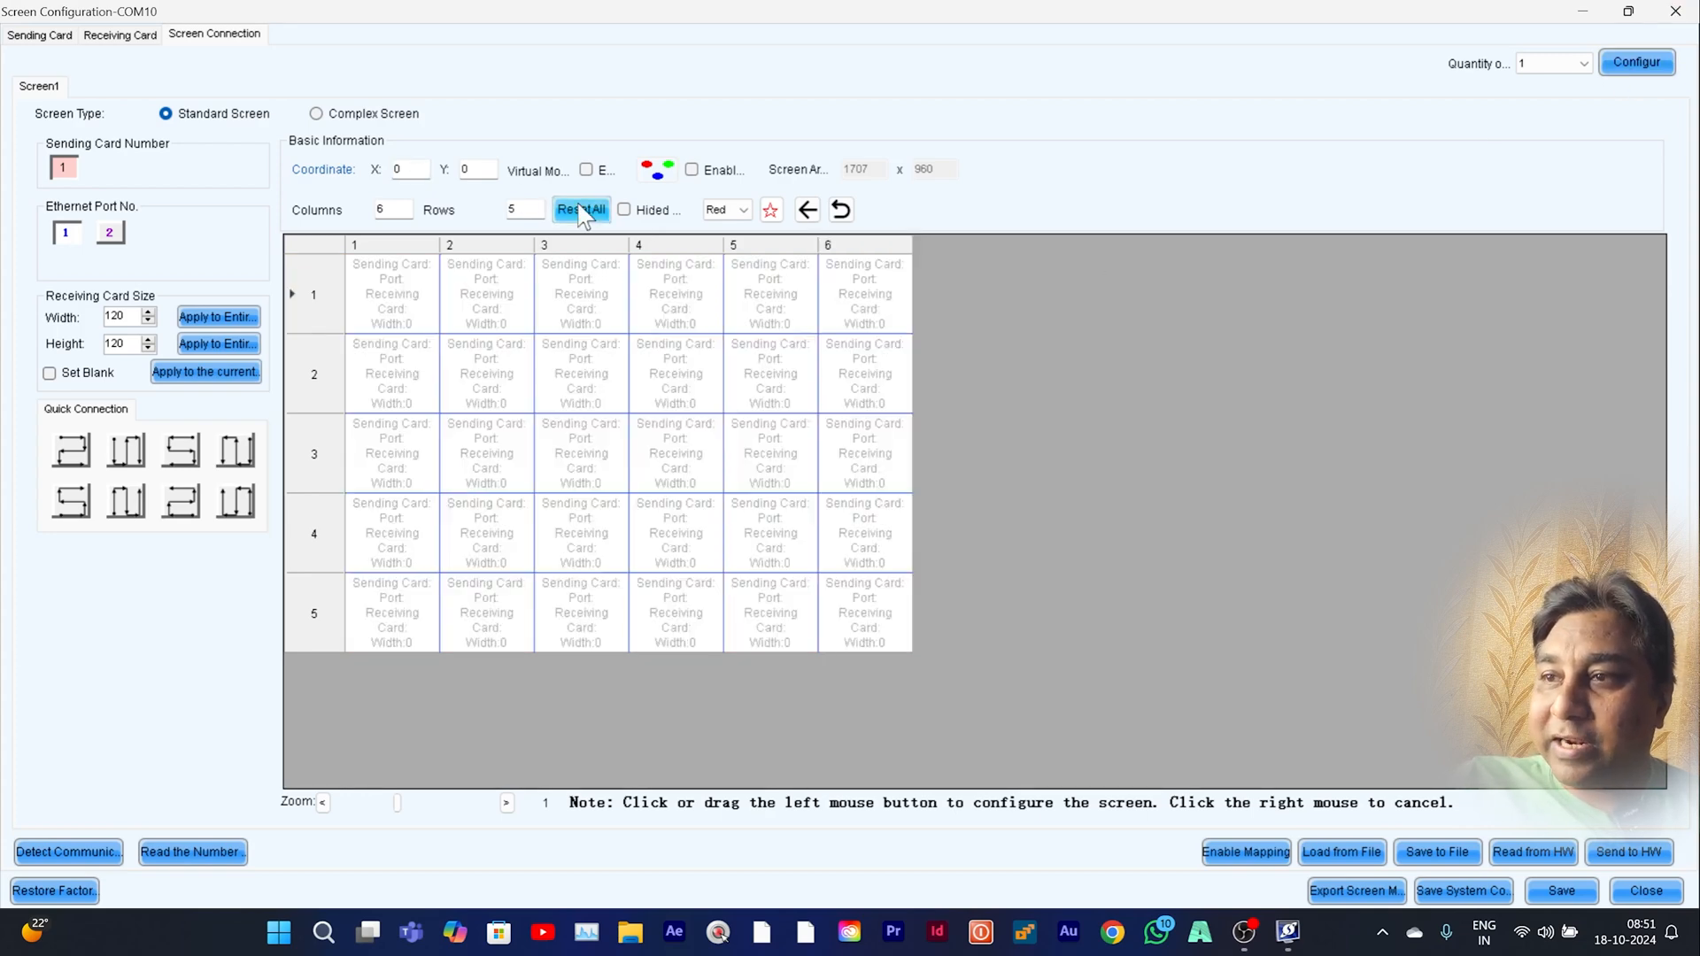
click(1563, 64)
click(1560, 96)
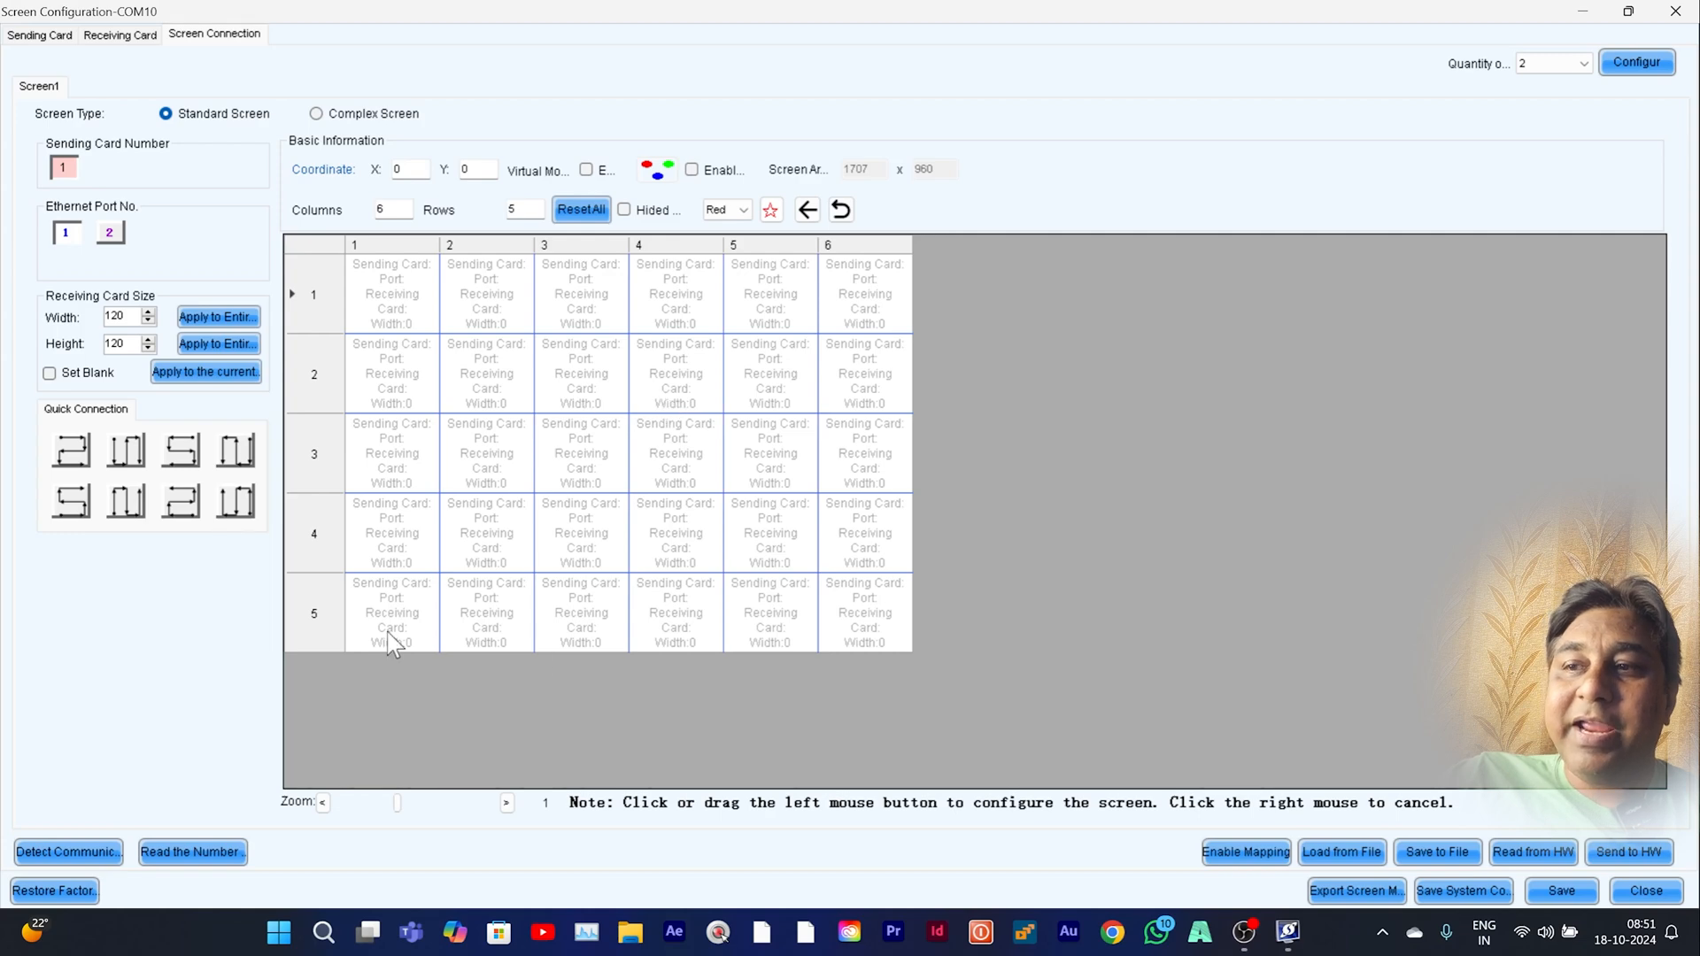
- Set the screen grid to 4 columns, reset all its cells, and select Ethernet port 2
double_click(381, 210)
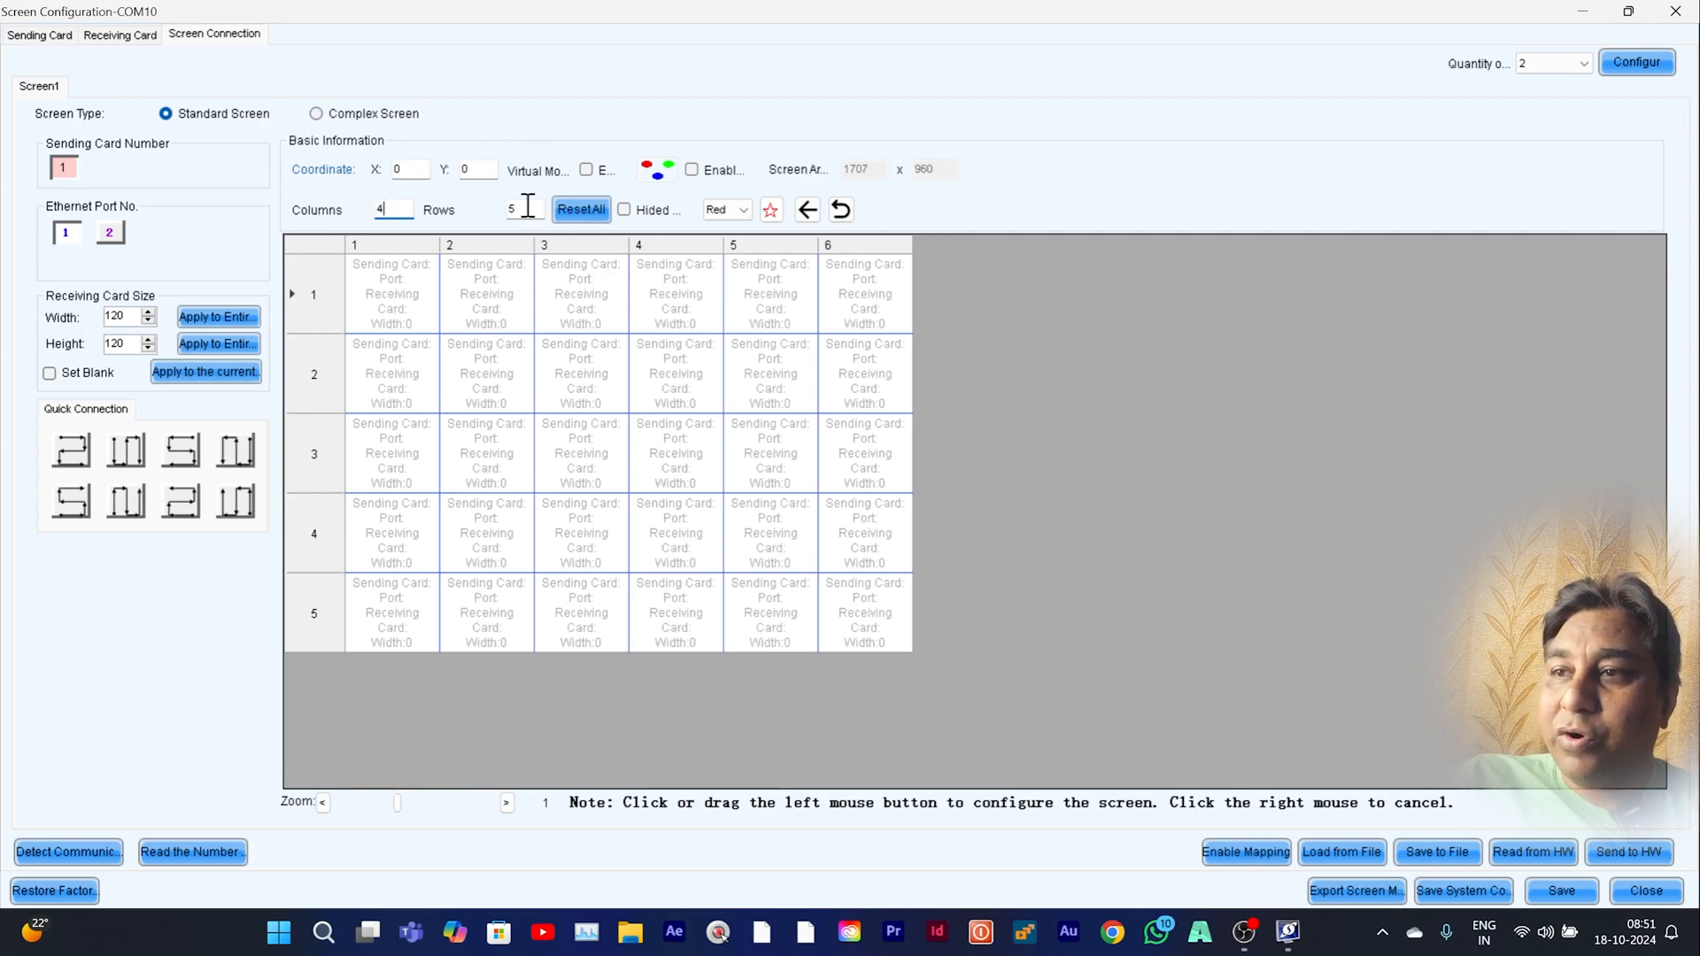
click(581, 209)
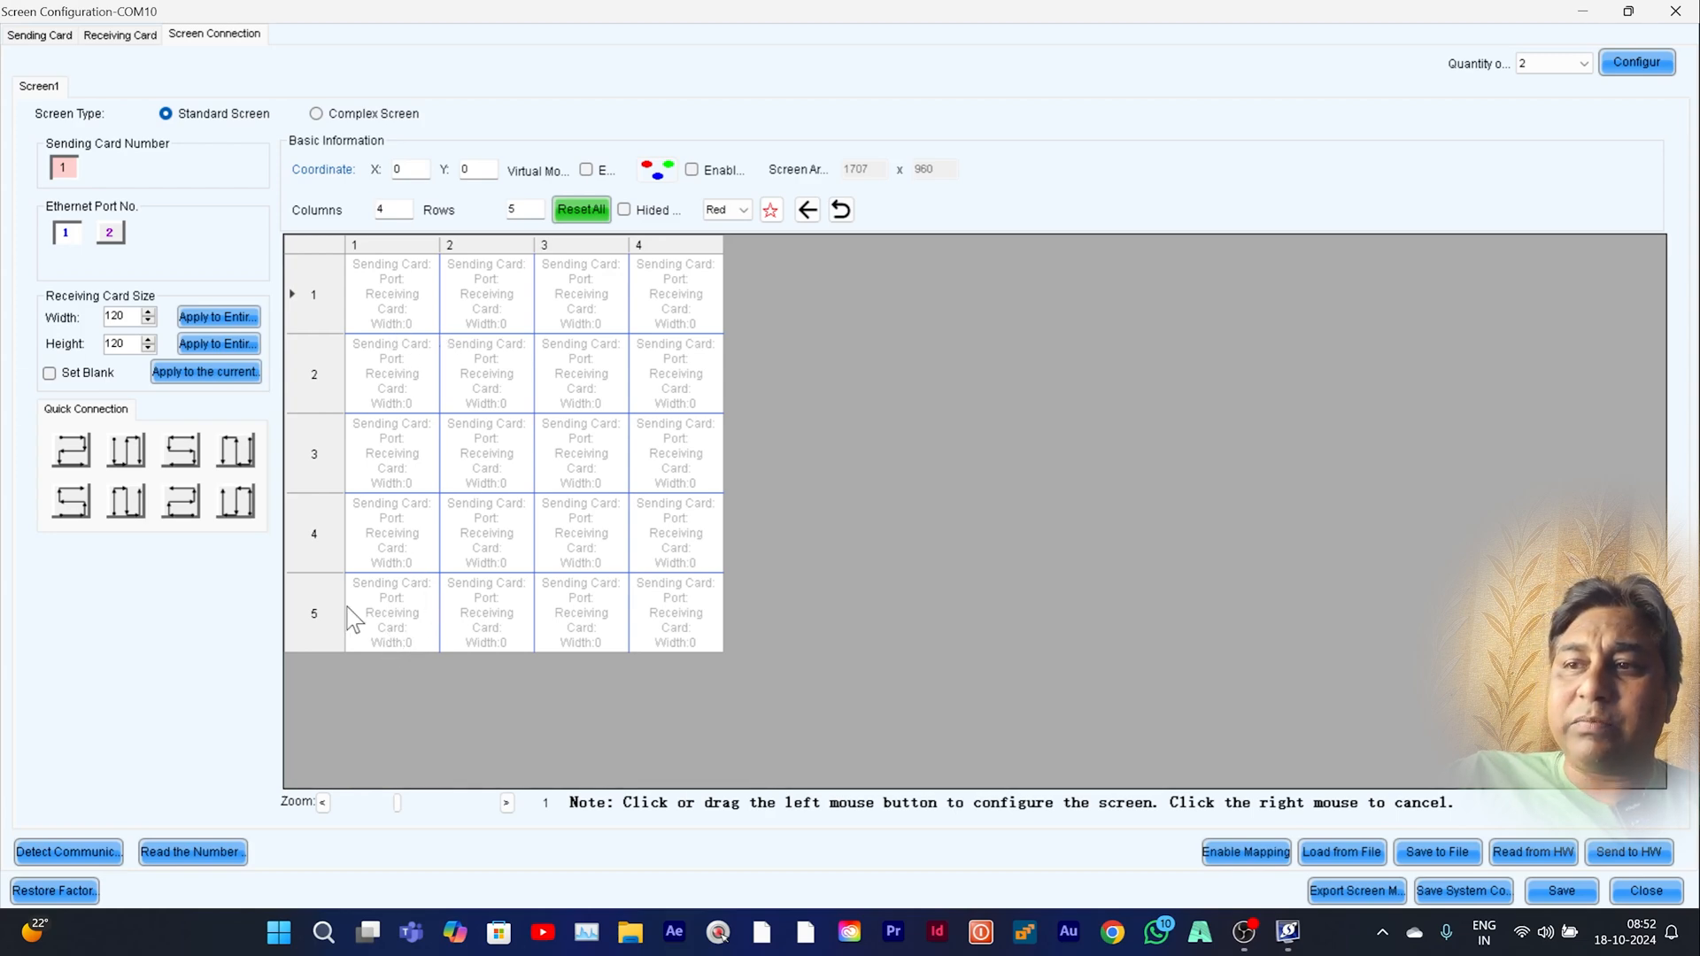
click(113, 234)
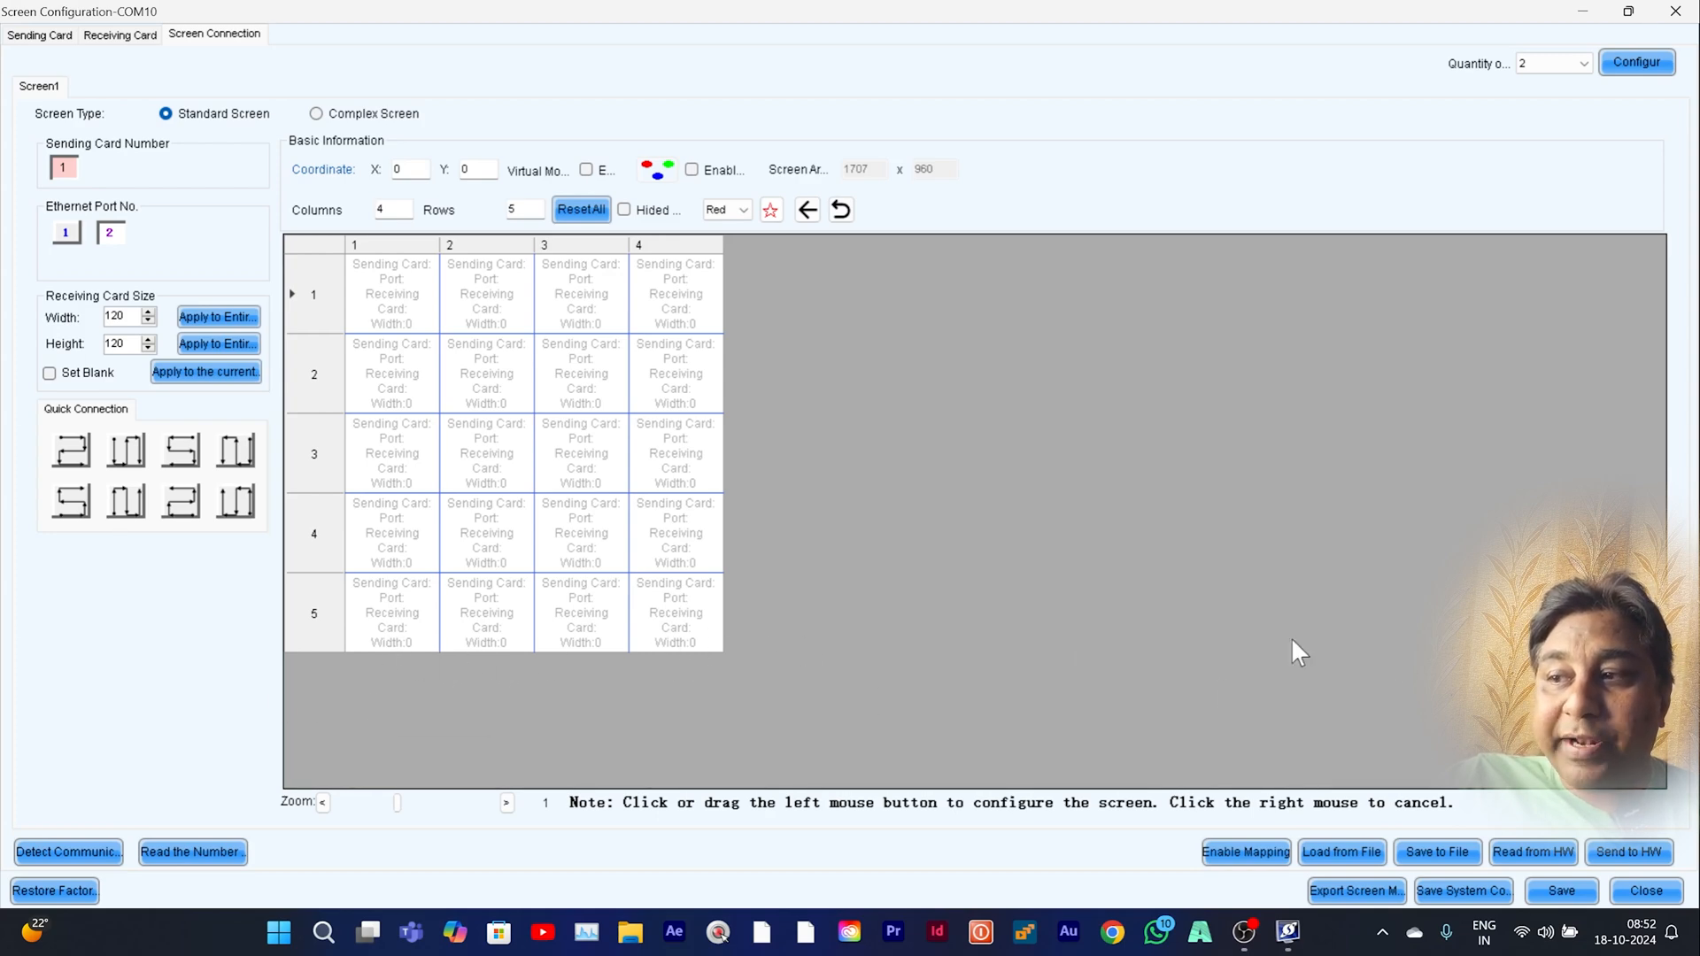
- Set the screen's starting X coordinate to 720
click(413, 169)
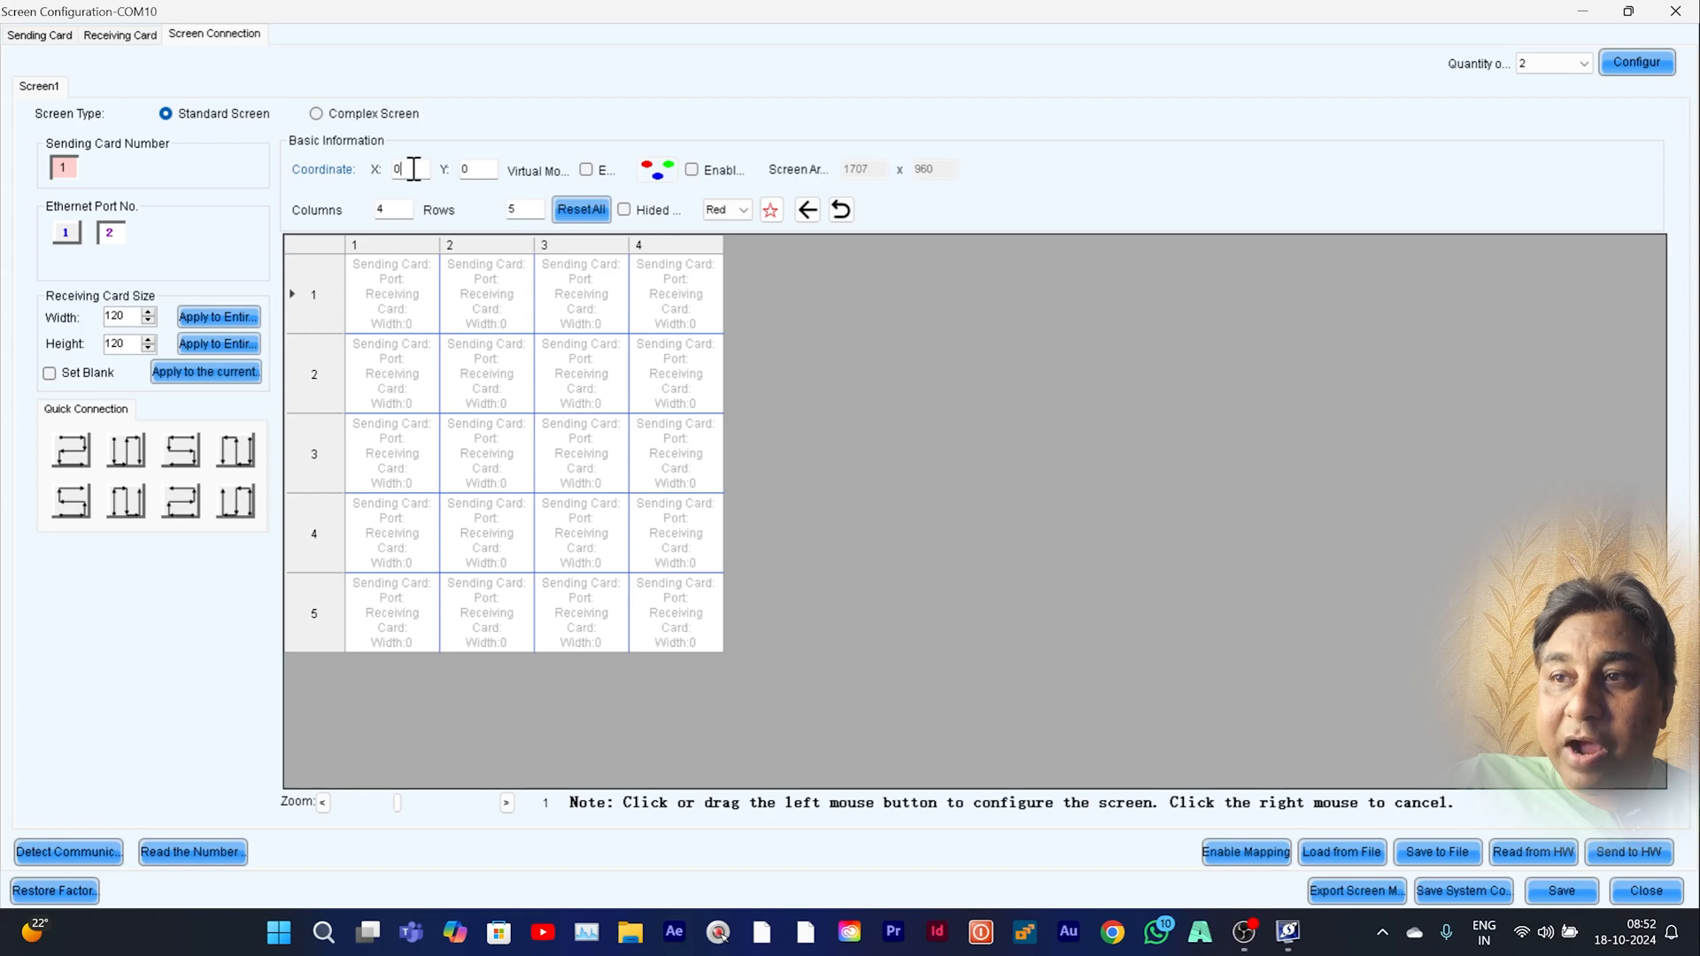
drag(412, 169, 332, 168)
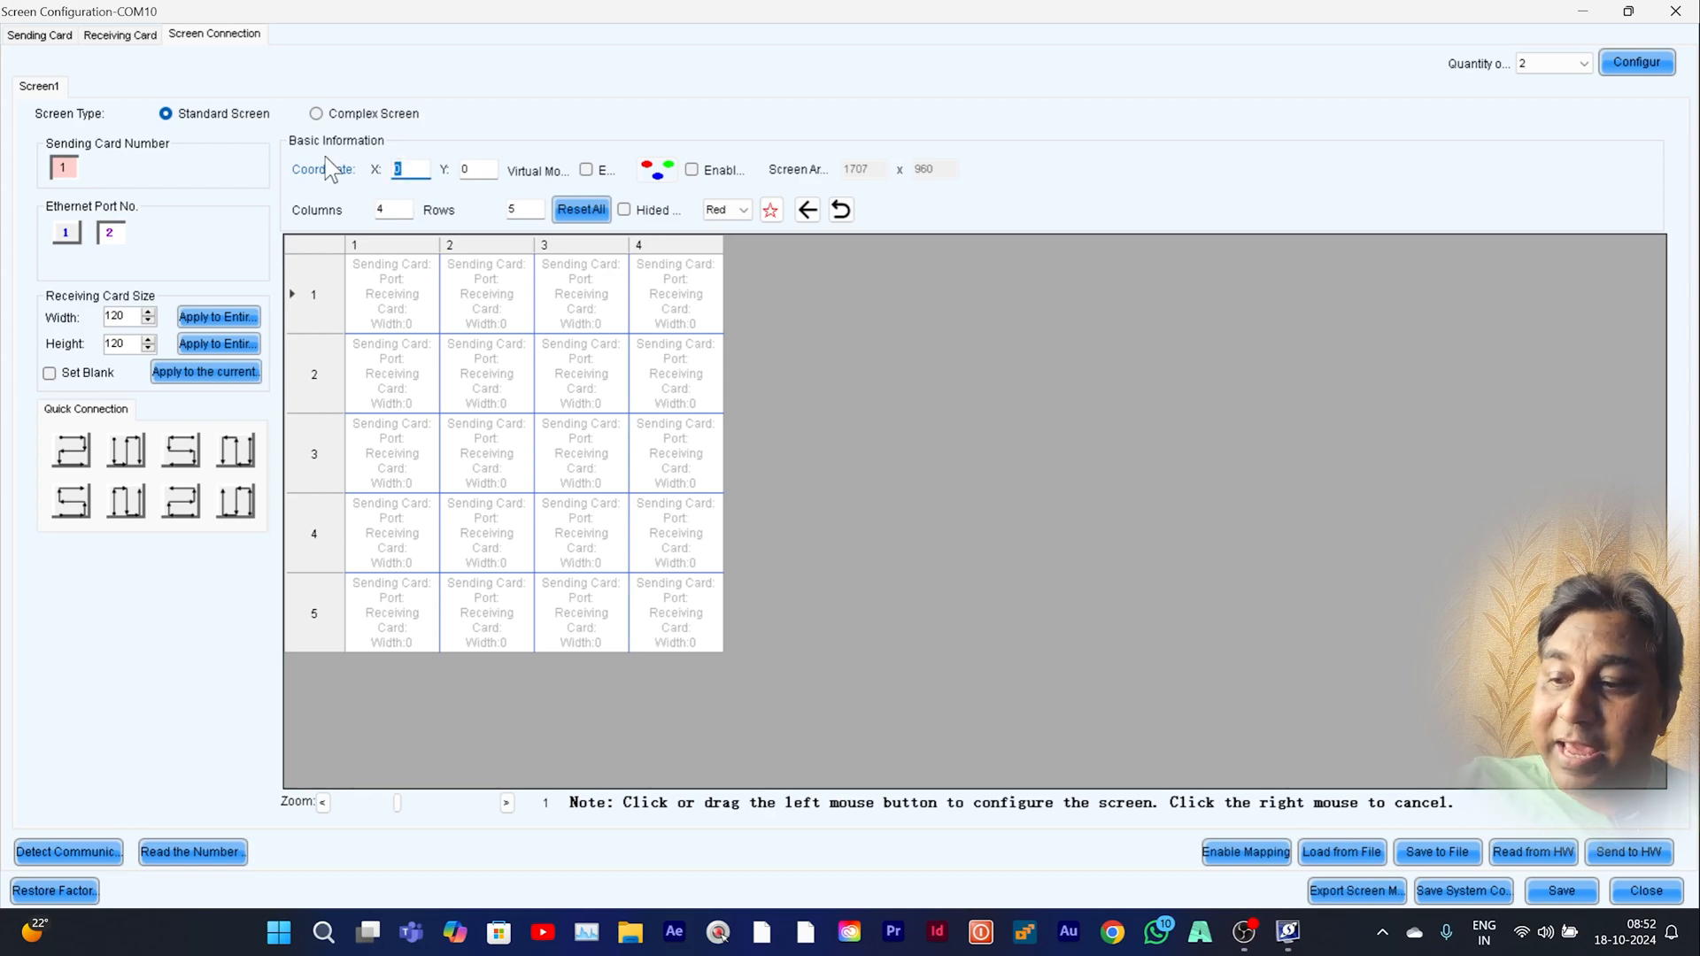
text(720)
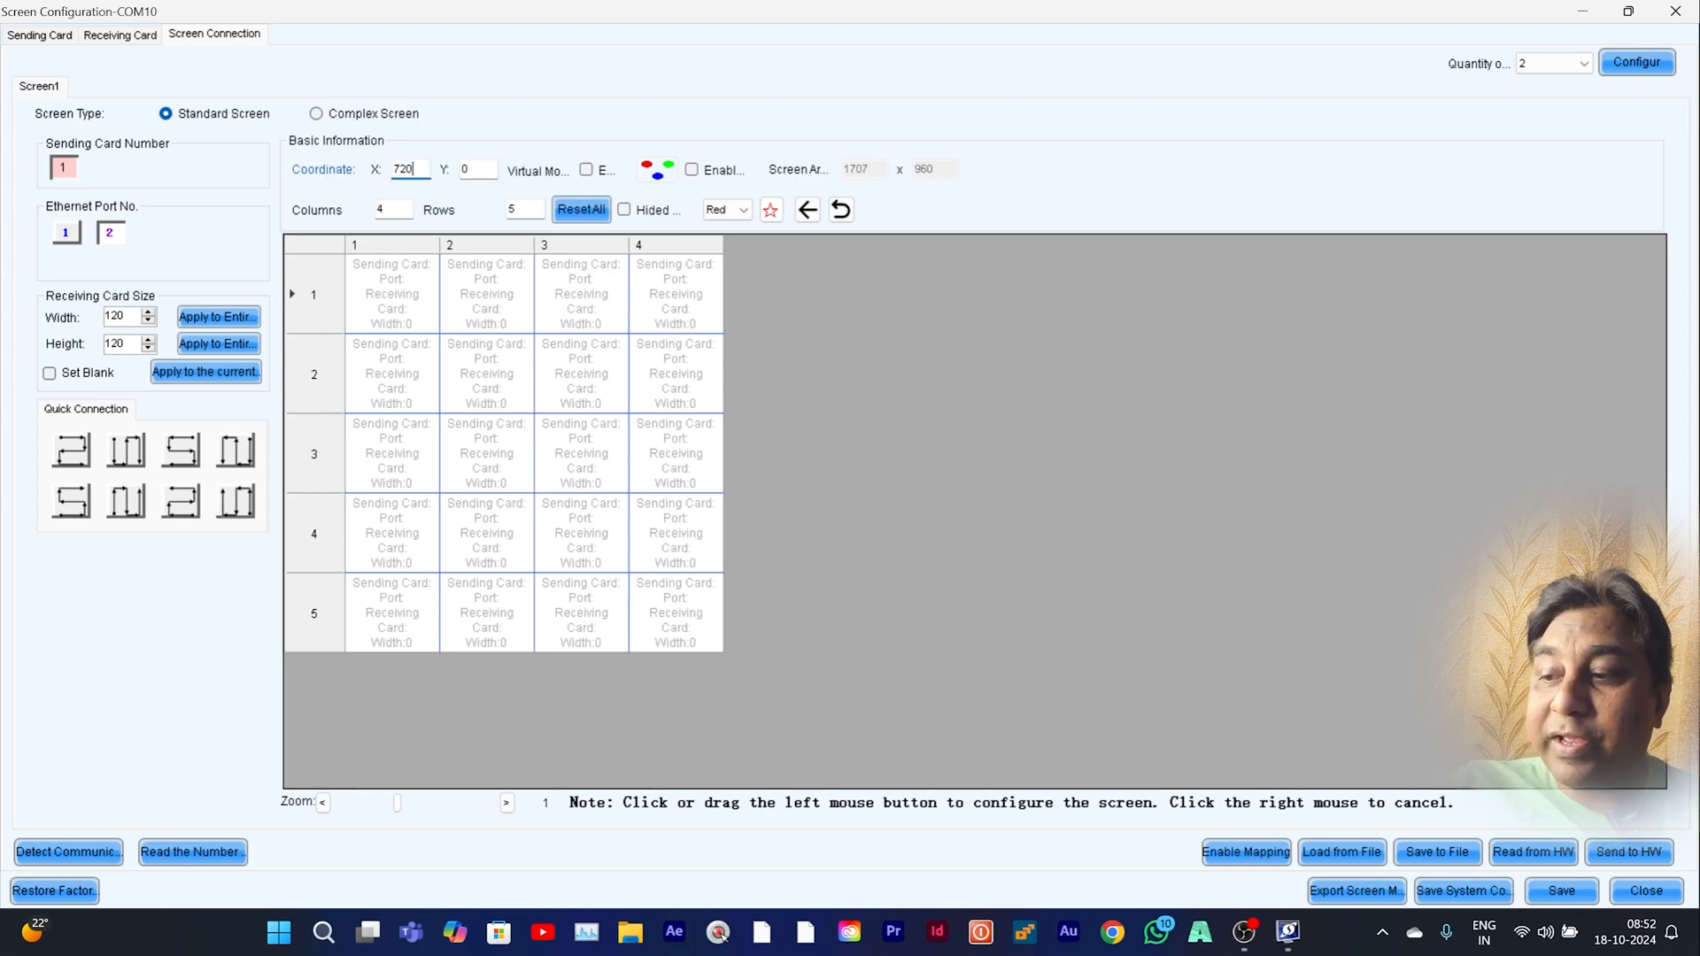
click(1013, 482)
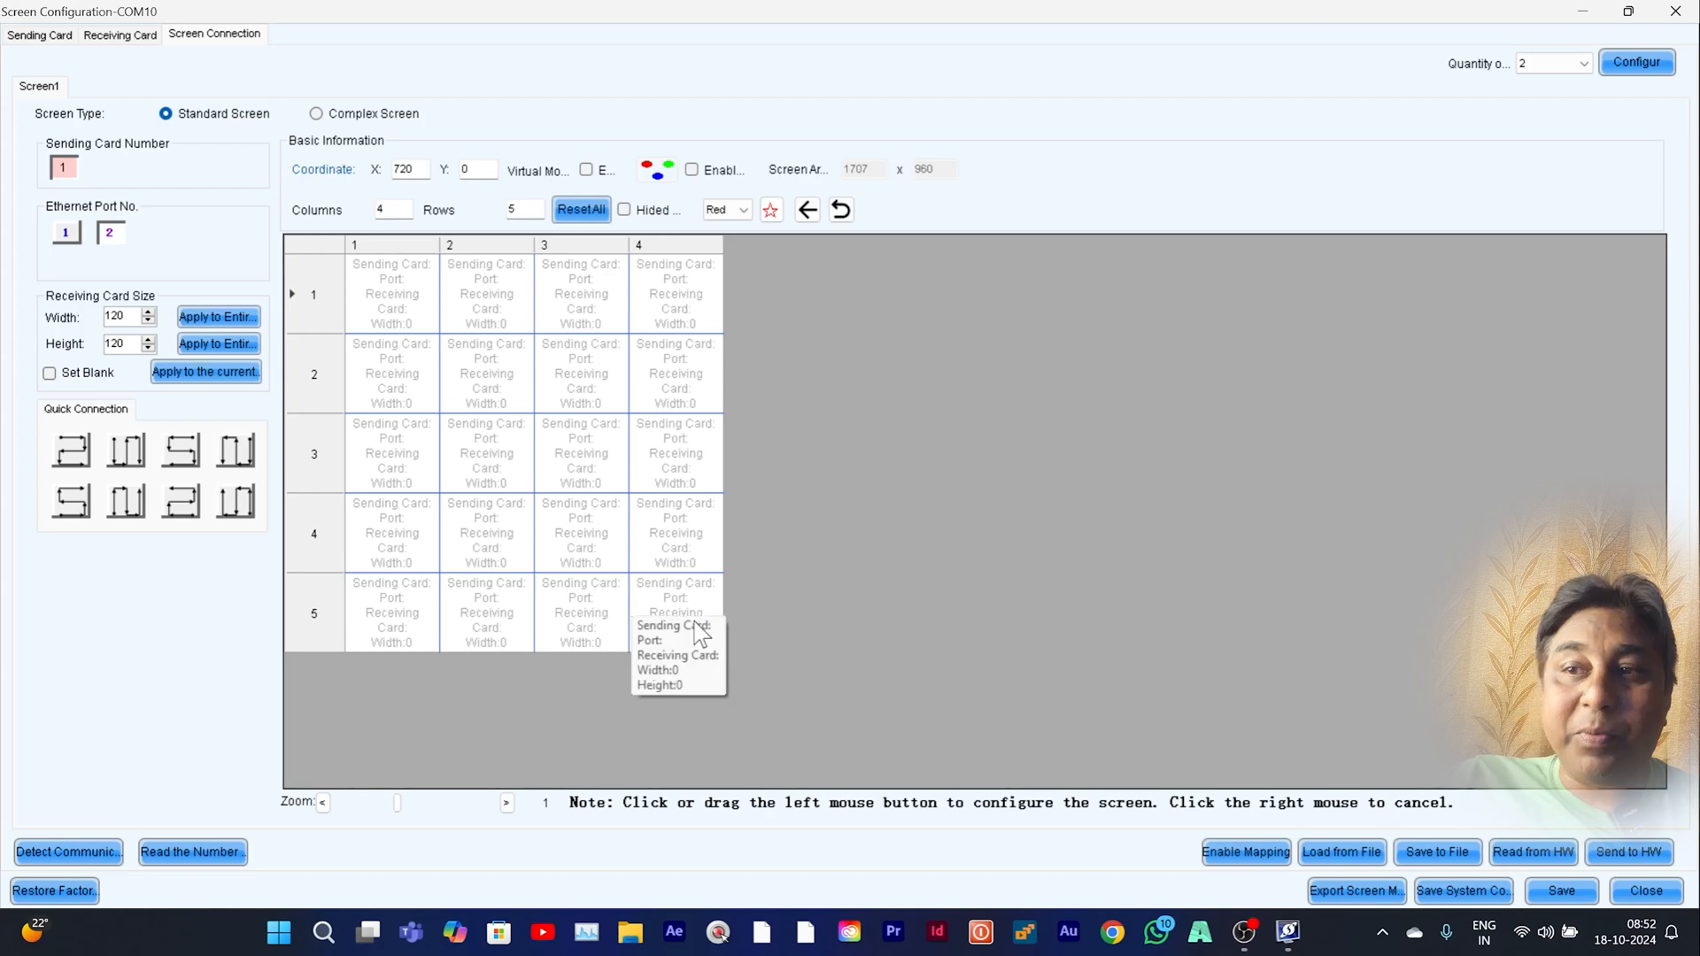
- Set the receiving card size to 96 wide by 96 high and apply the new width
drag(128, 310, 30, 322)
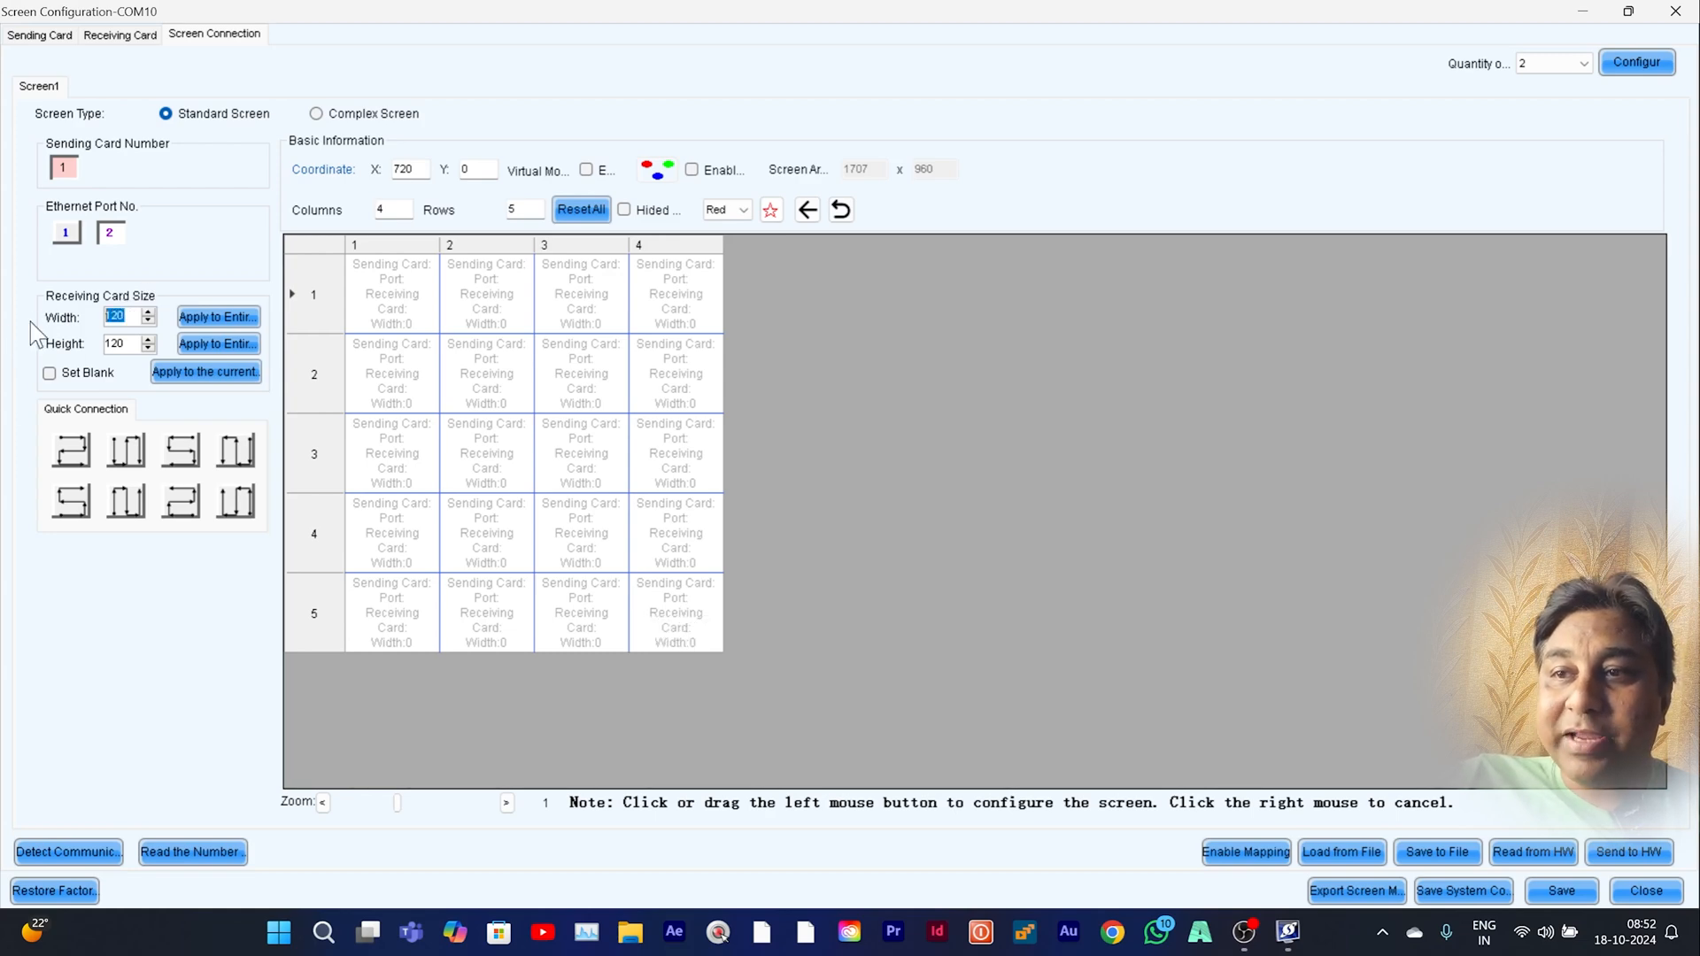
text(96)
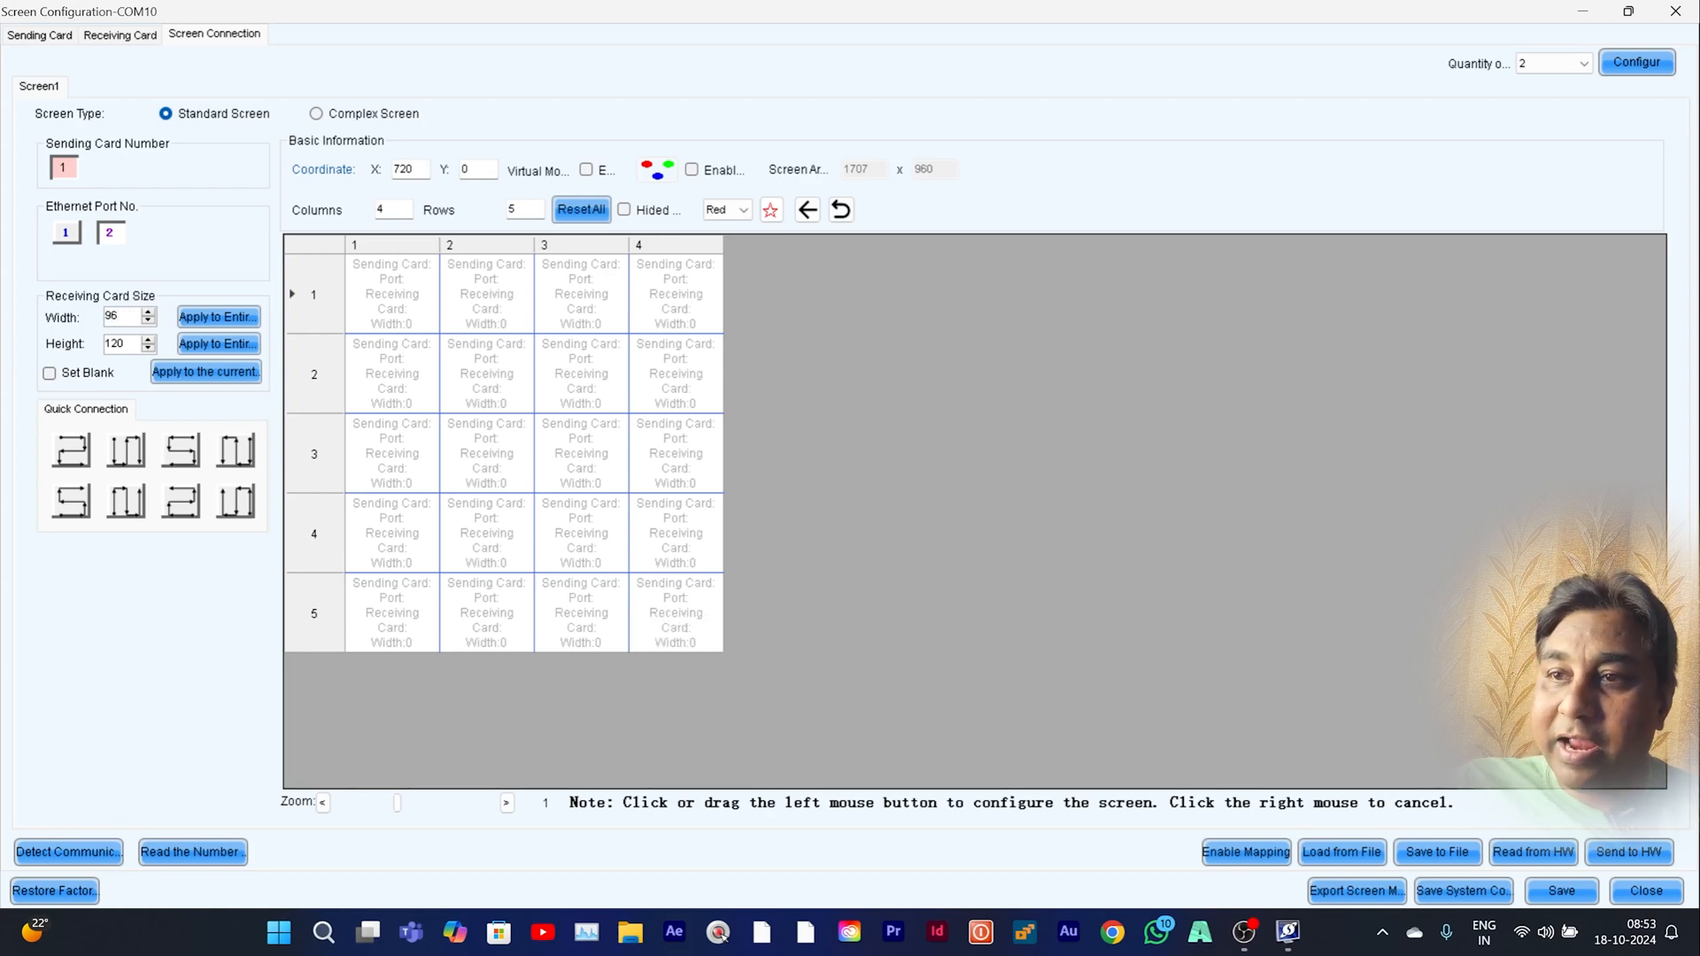
drag(125, 348, 7, 342)
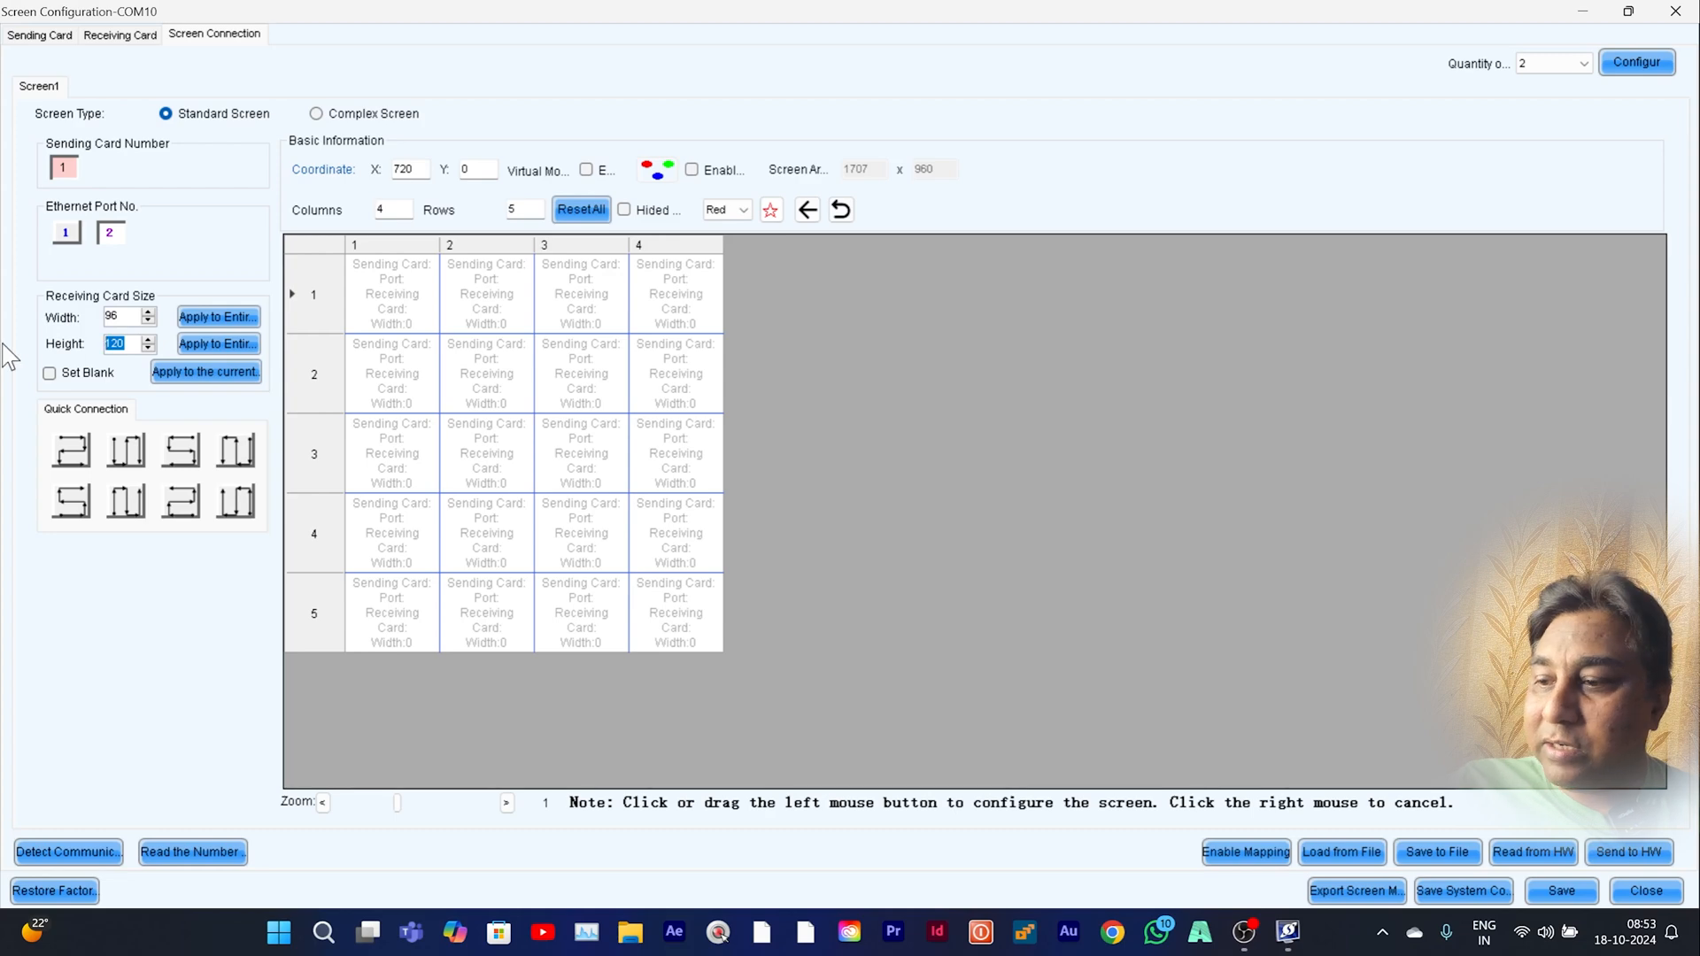
text(96)
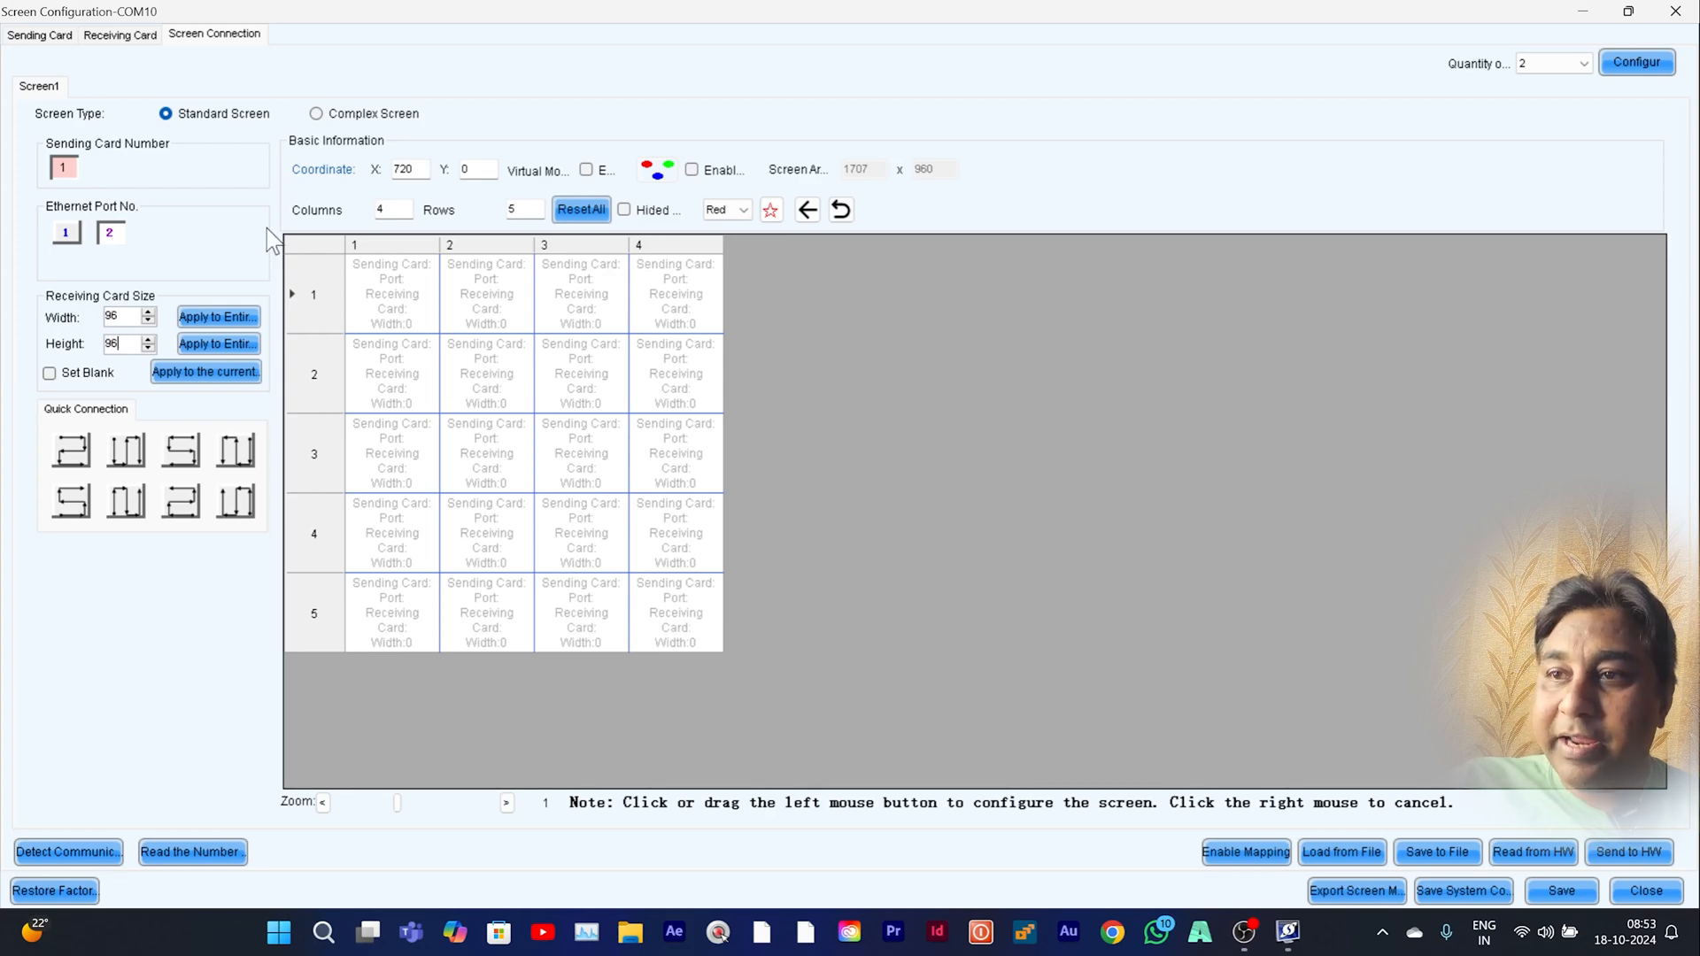
click(232, 317)
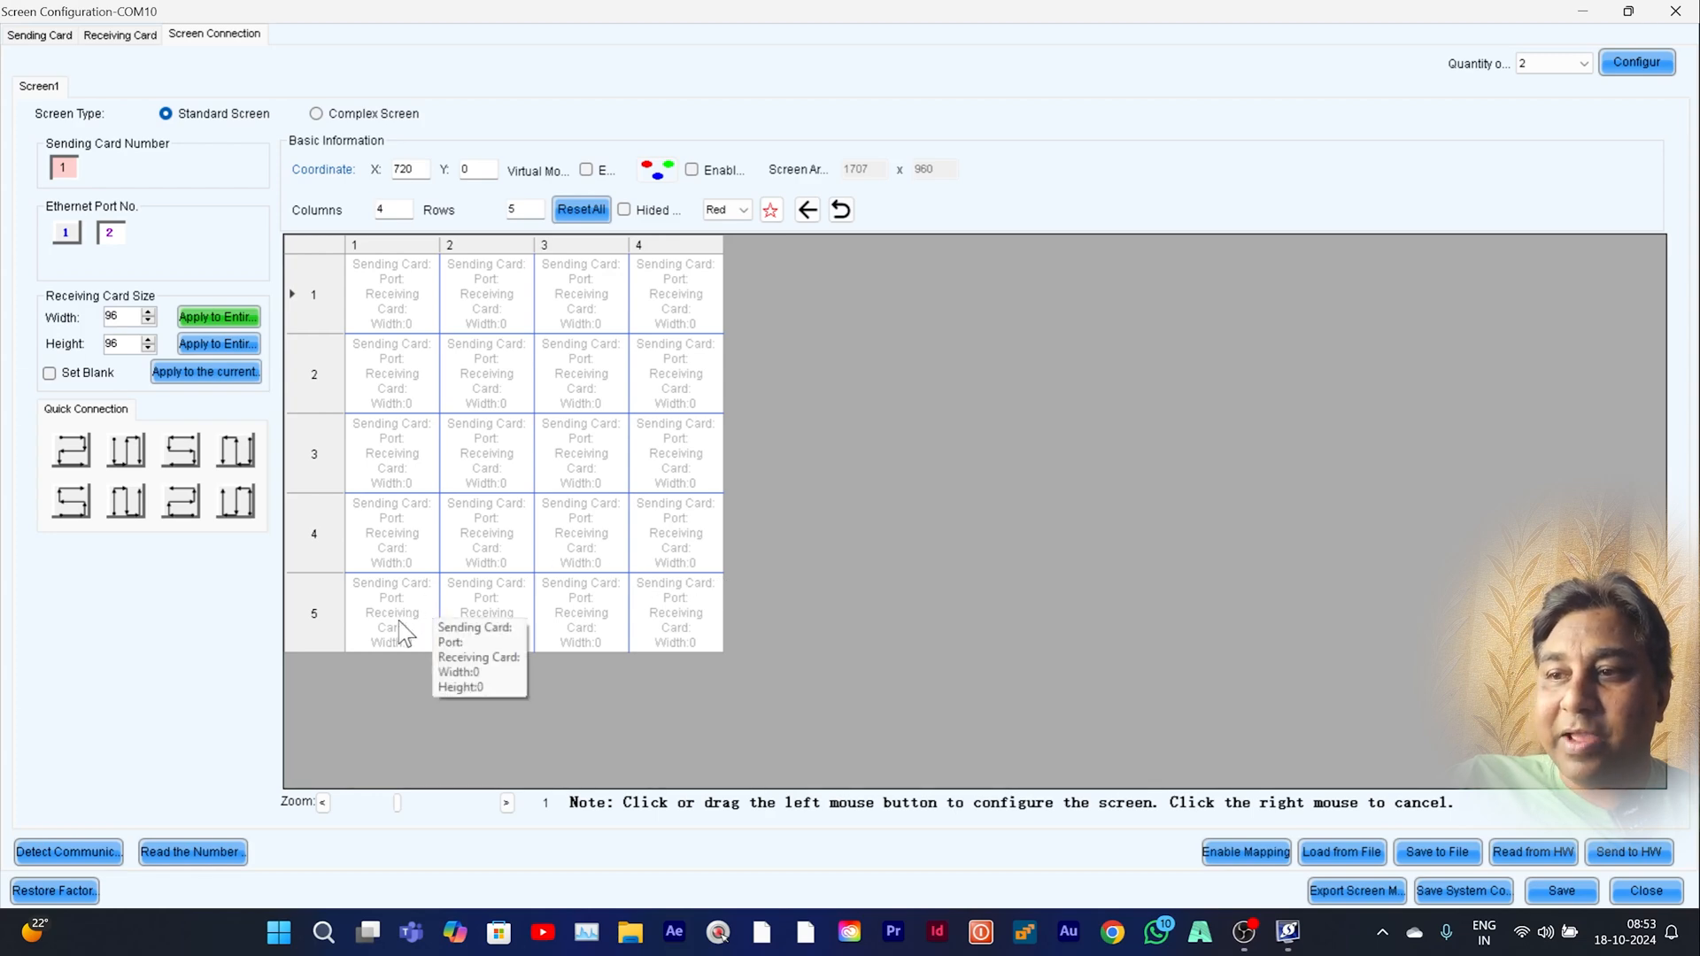
- Connect the receiving cards on Ethernet port 2, from row 5, column 1 through to row 5, column 4
mouse_move(403, 630)
mouse_down()
mouse_move(393, 297)
mouse_move(474, 283)
mouse_move(483, 611)
mouse_move(580, 611)
mouse_move(577, 388)
mouse_move(652, 288)
mouse_move(676, 366)
mouse_move(668, 633)
mouse_move(673, 620)
mouse_up()
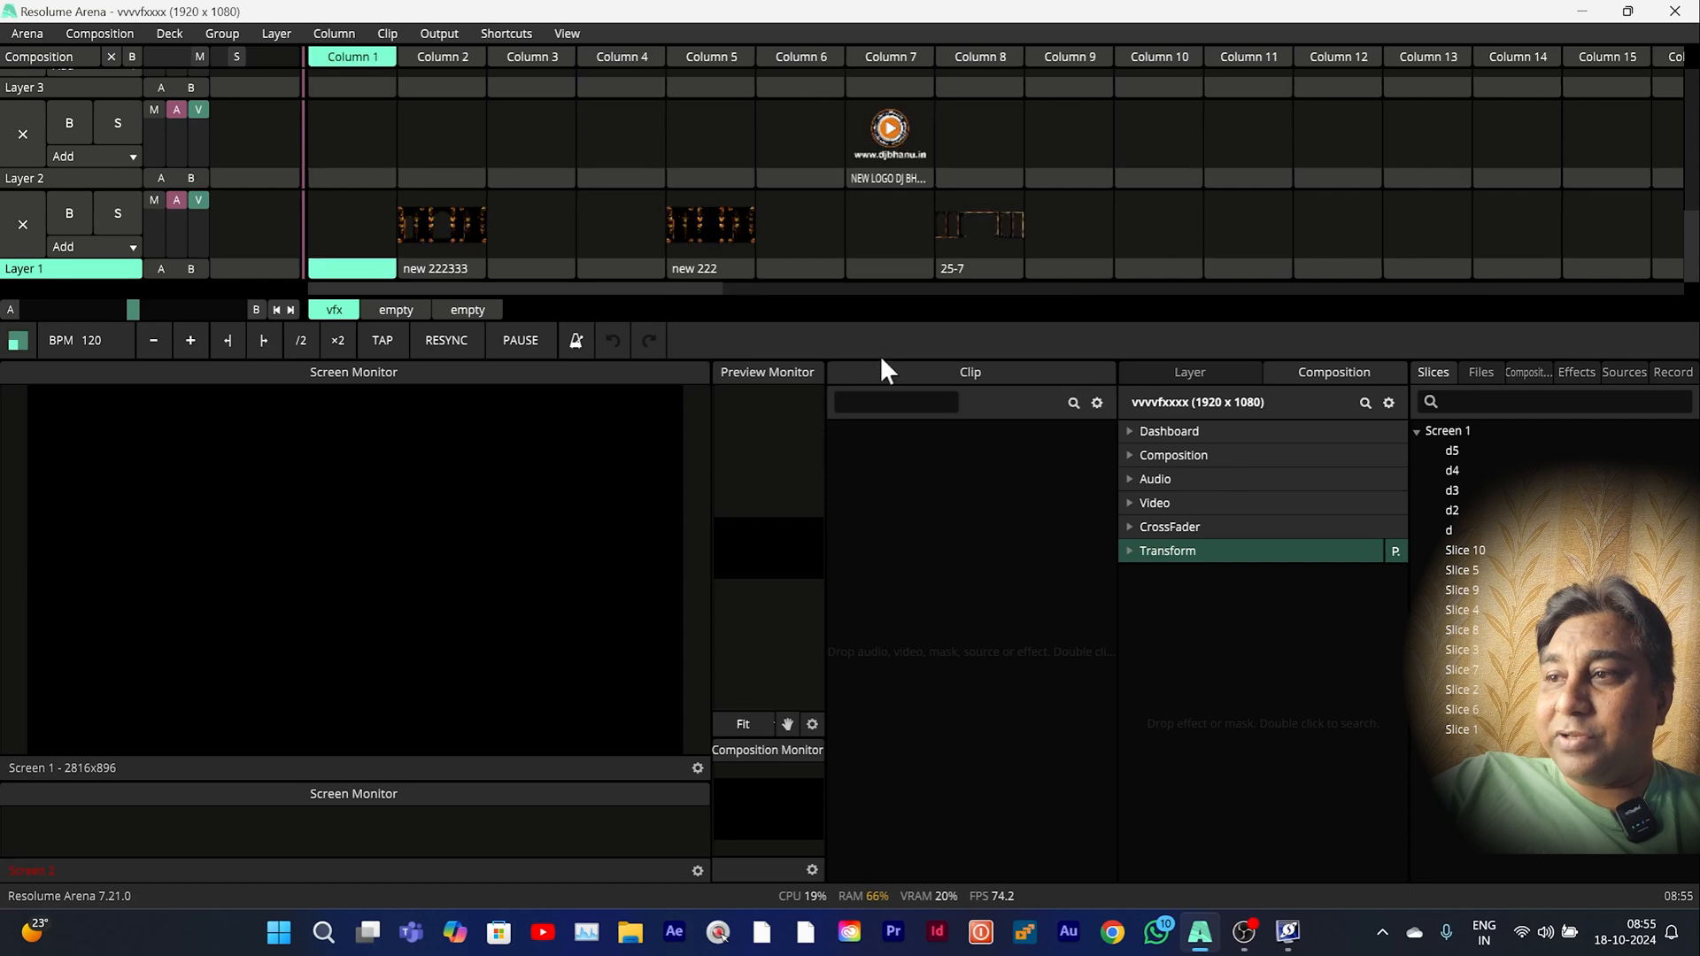
- Switch to Resolume Arena, enlarge the clip area and play the Gold Deco Curtain 01 clip on Layer 5
drag(880, 360, 895, 540)
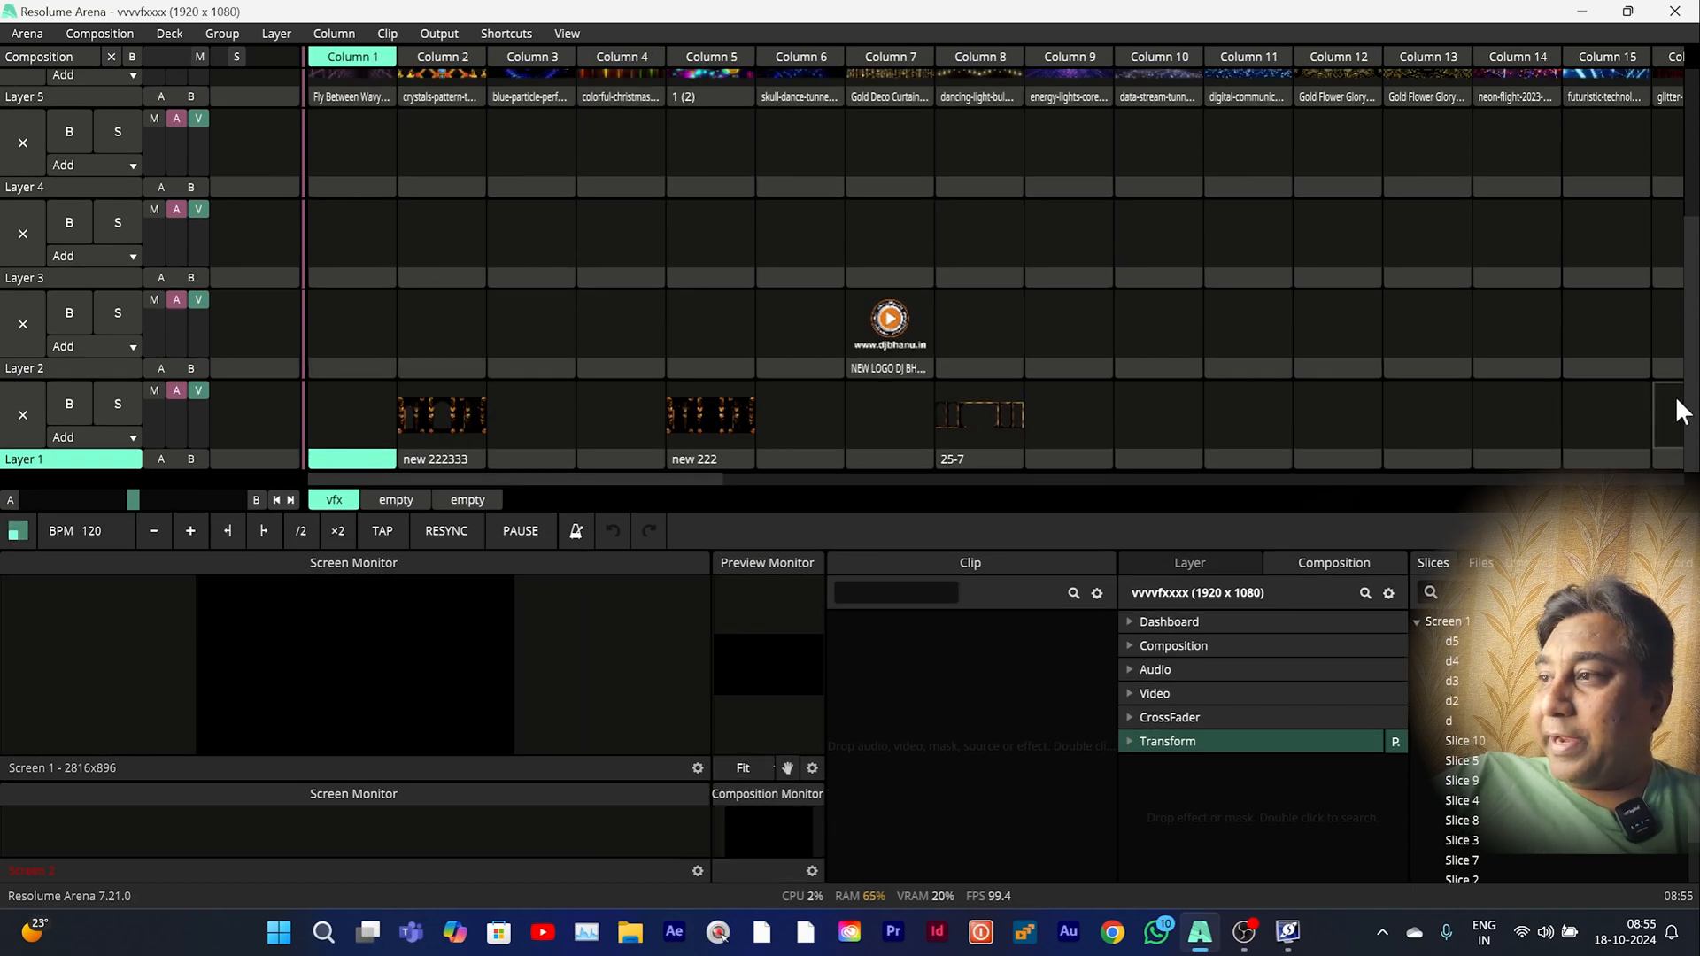
scroll(1692, 380, up, 3)
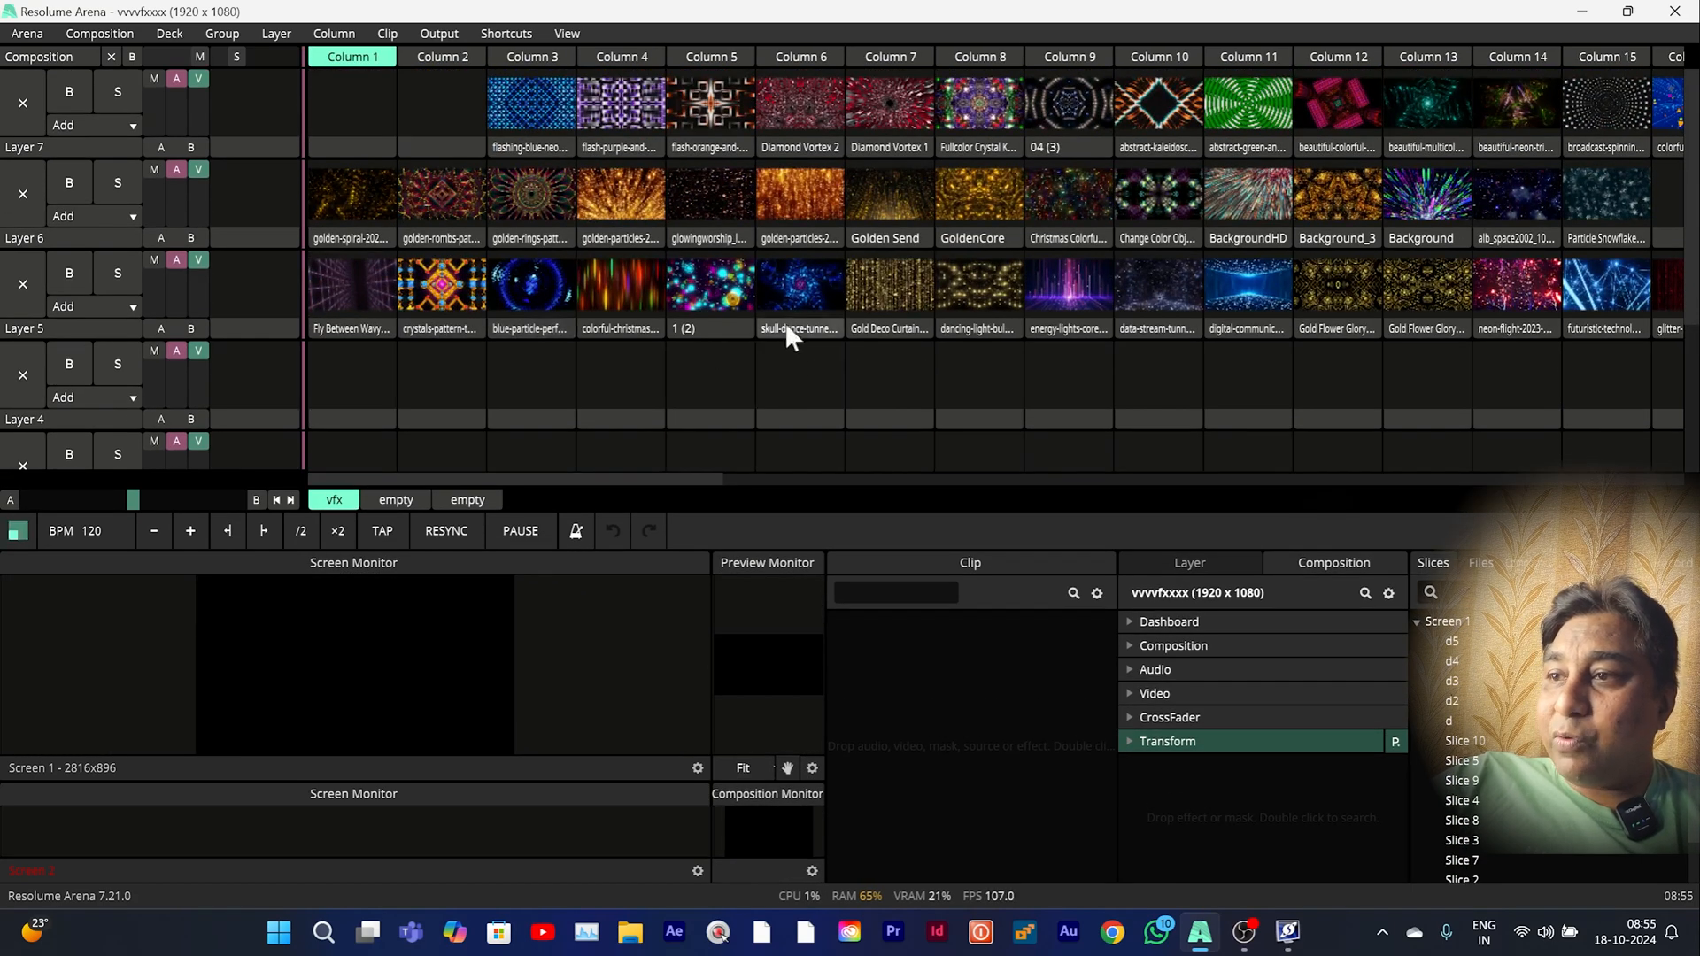
click(889, 289)
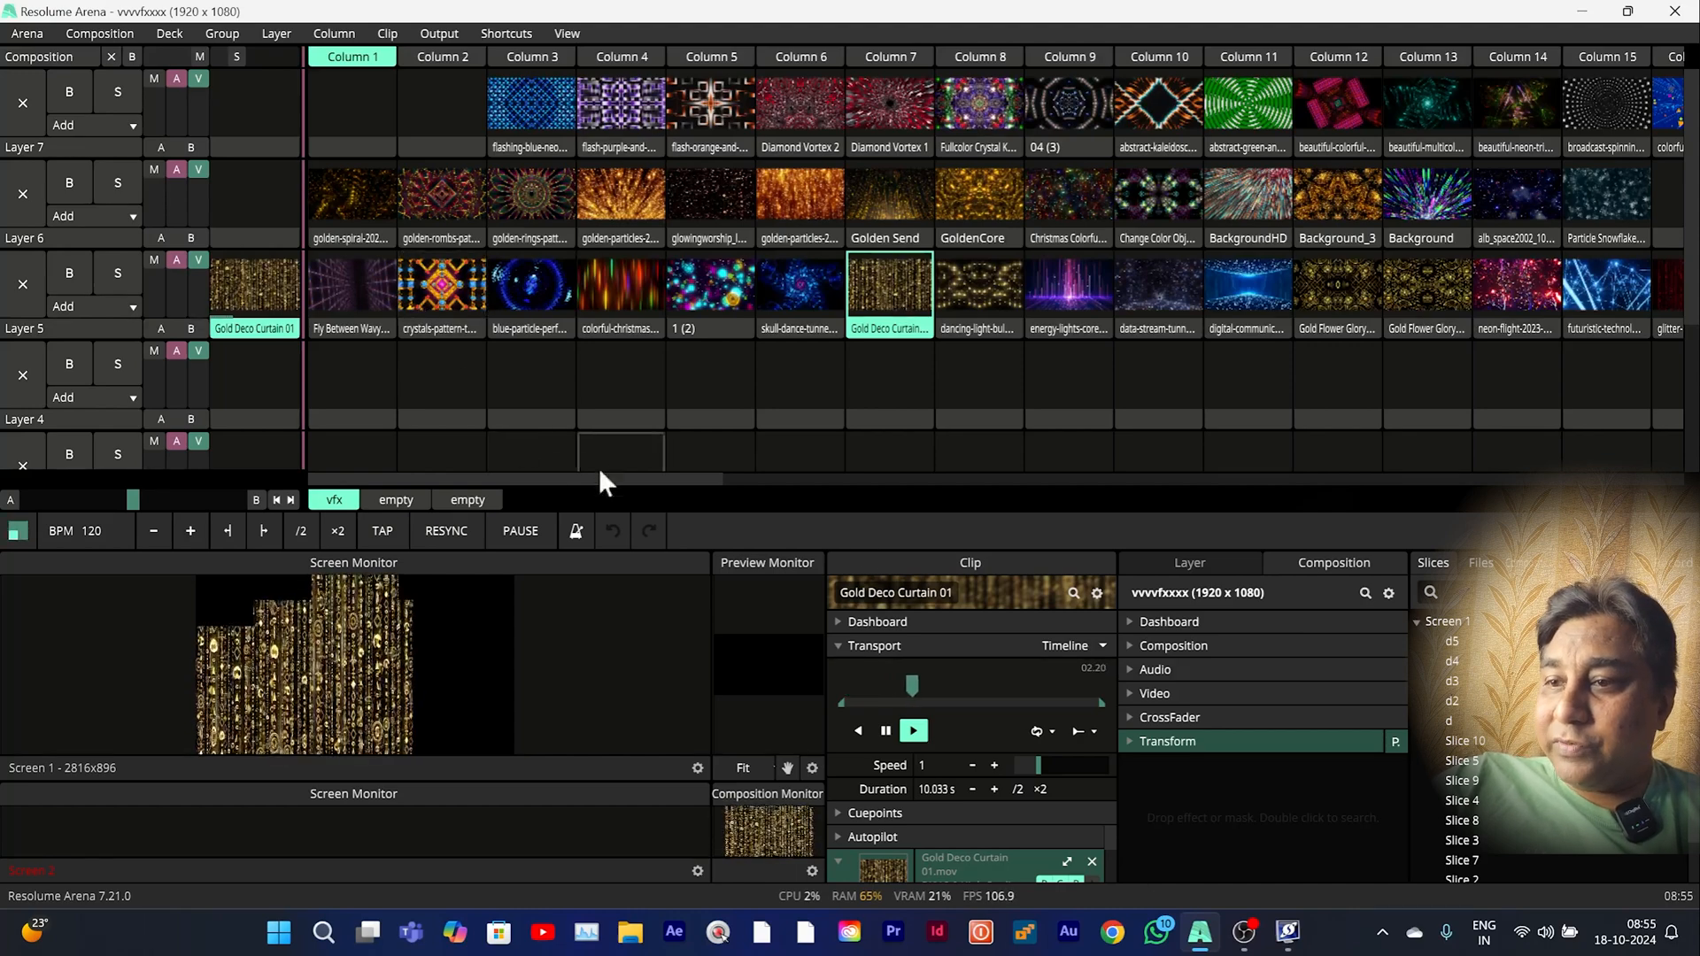
- Open the advanced output setup and start a new blank configuration with its single full-size slice selected
click(439, 32)
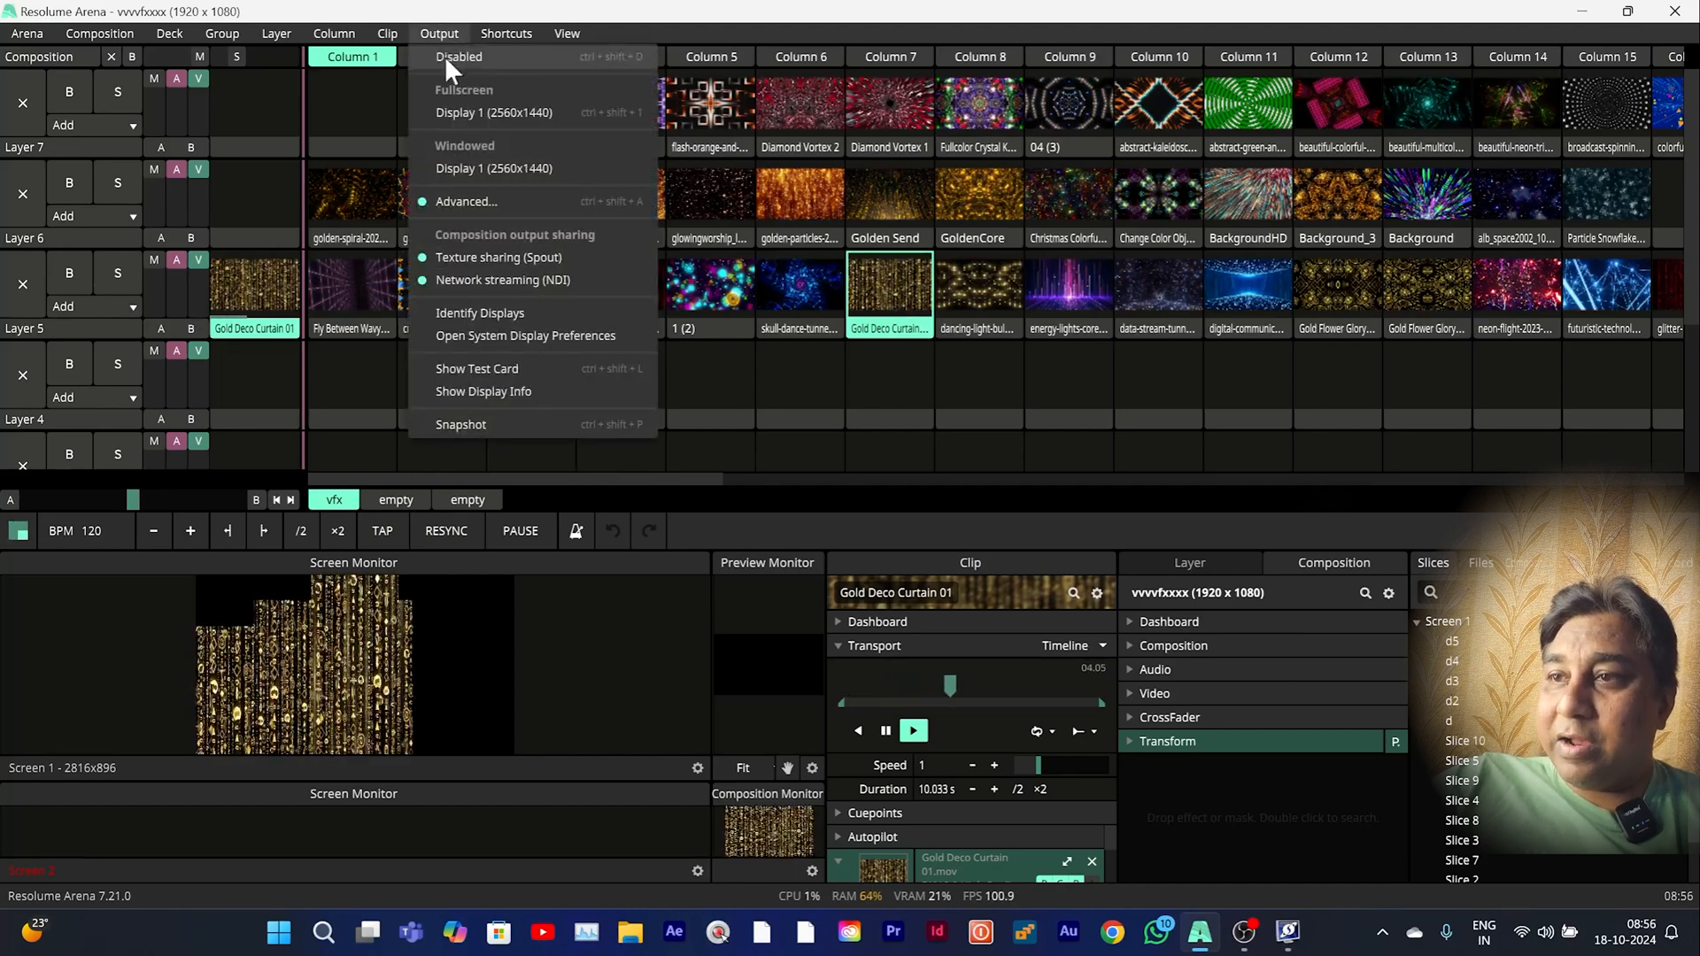
click(460, 201)
click(264, 137)
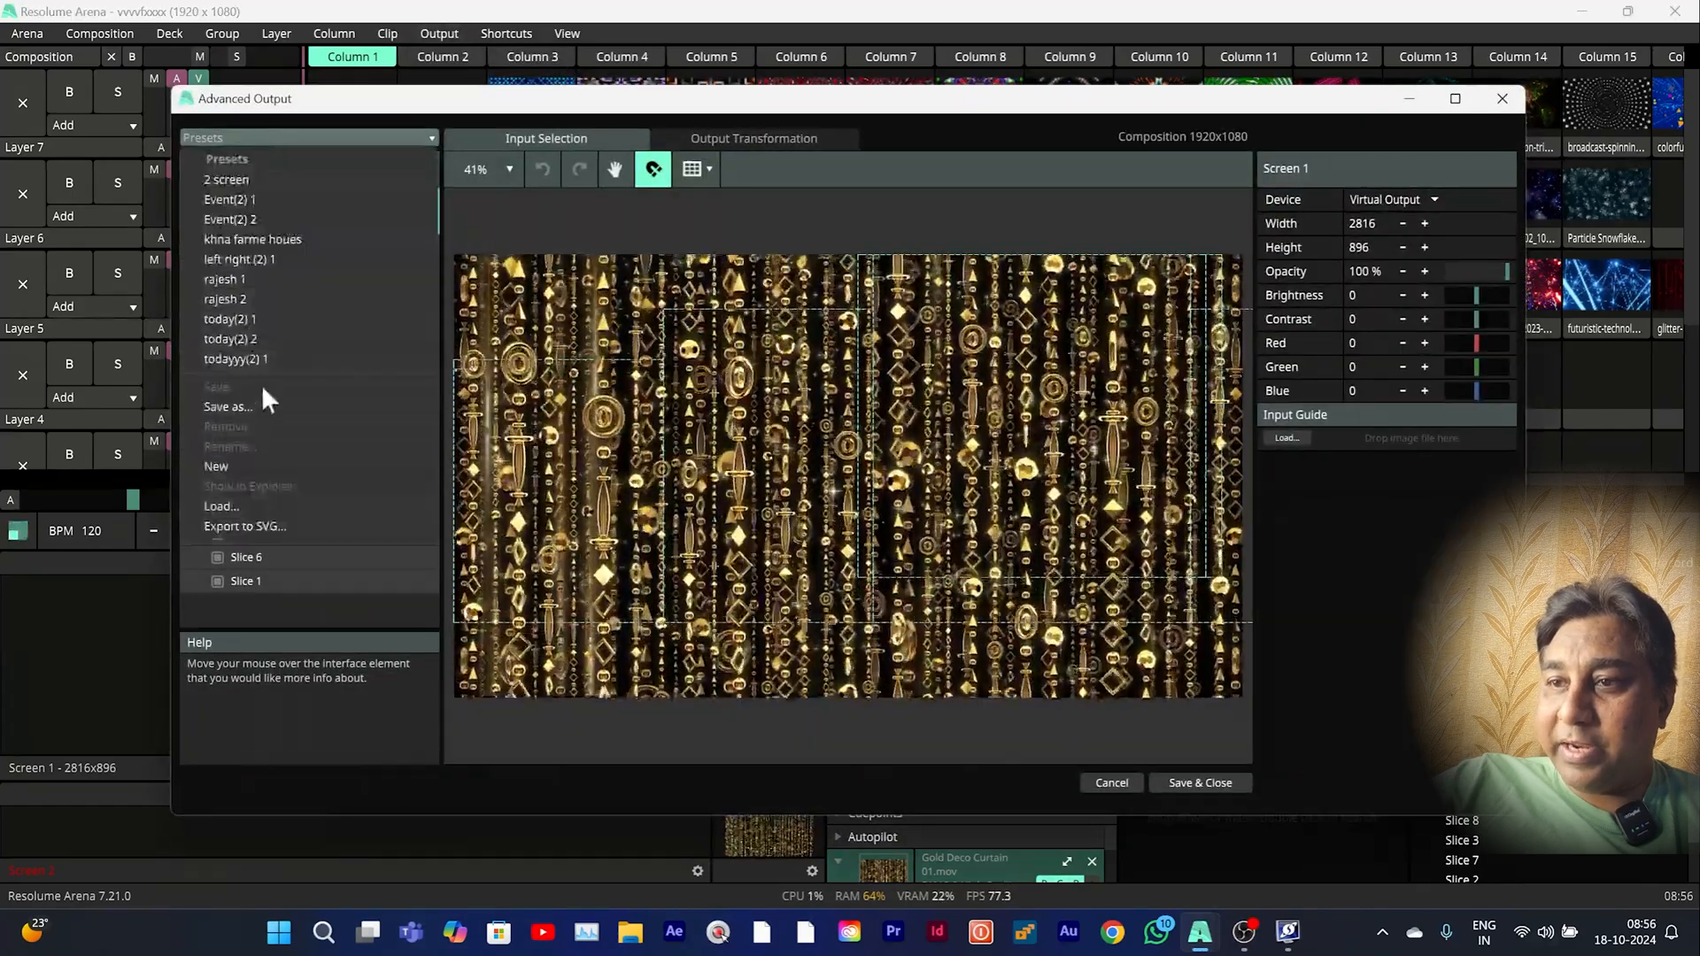
click(233, 464)
click(732, 429)
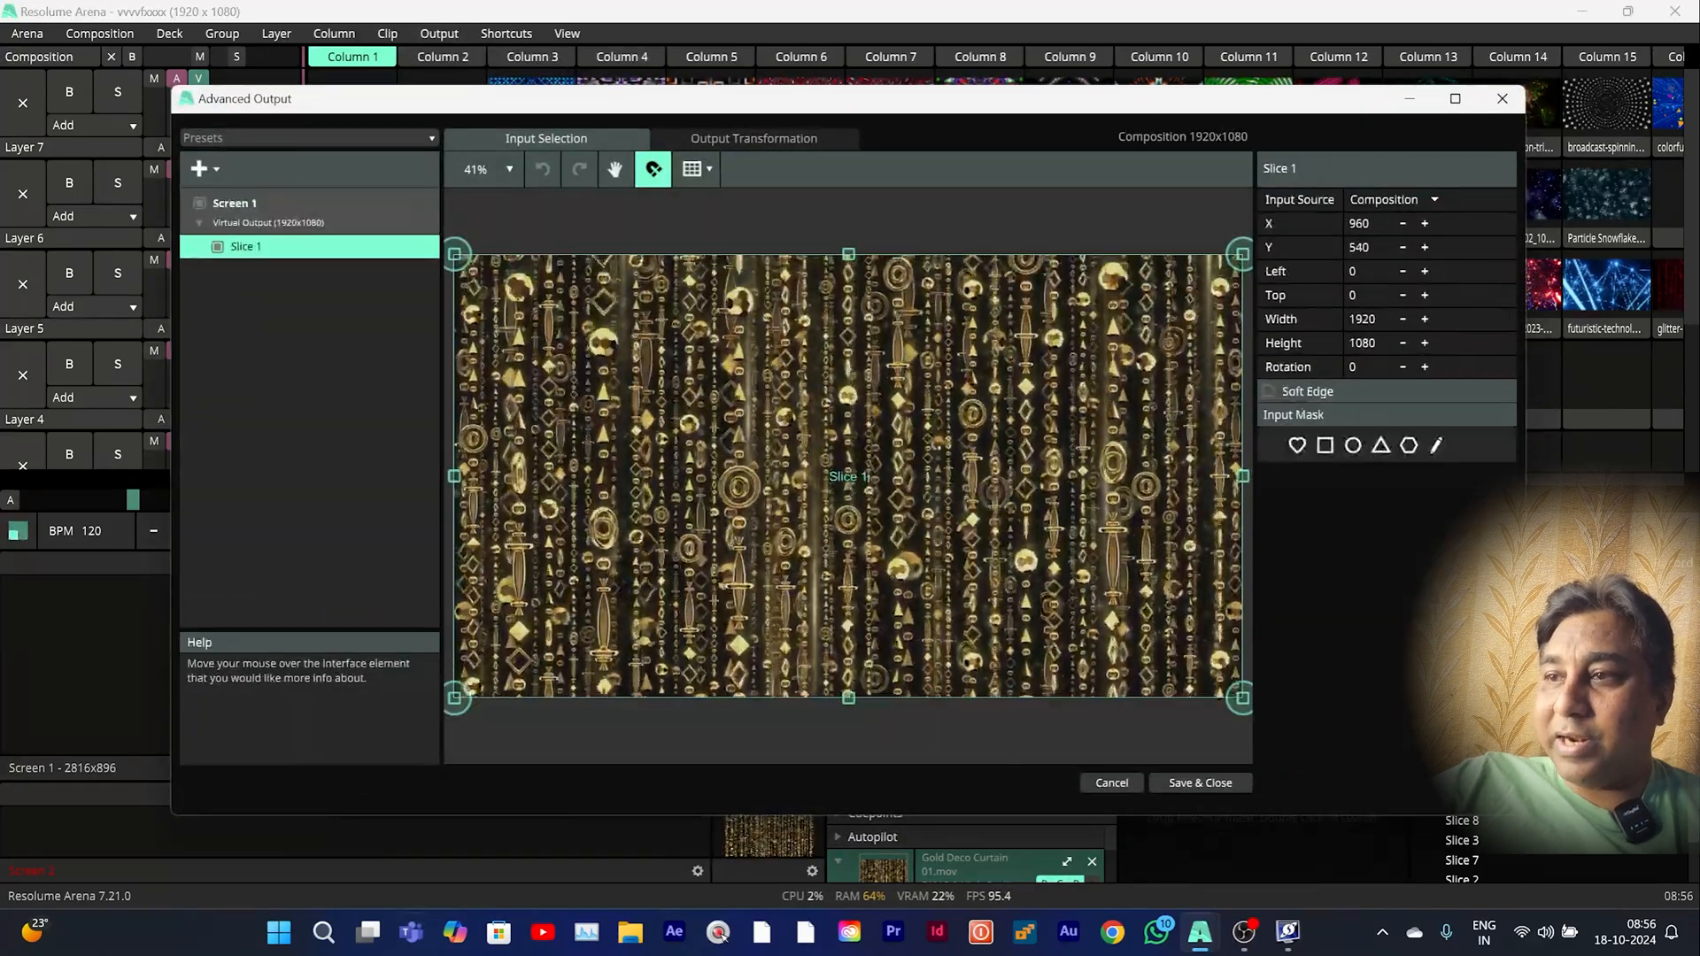
- Narrow Slice 1 from its right edge to a width of about 934 in the output transformation
click(747, 140)
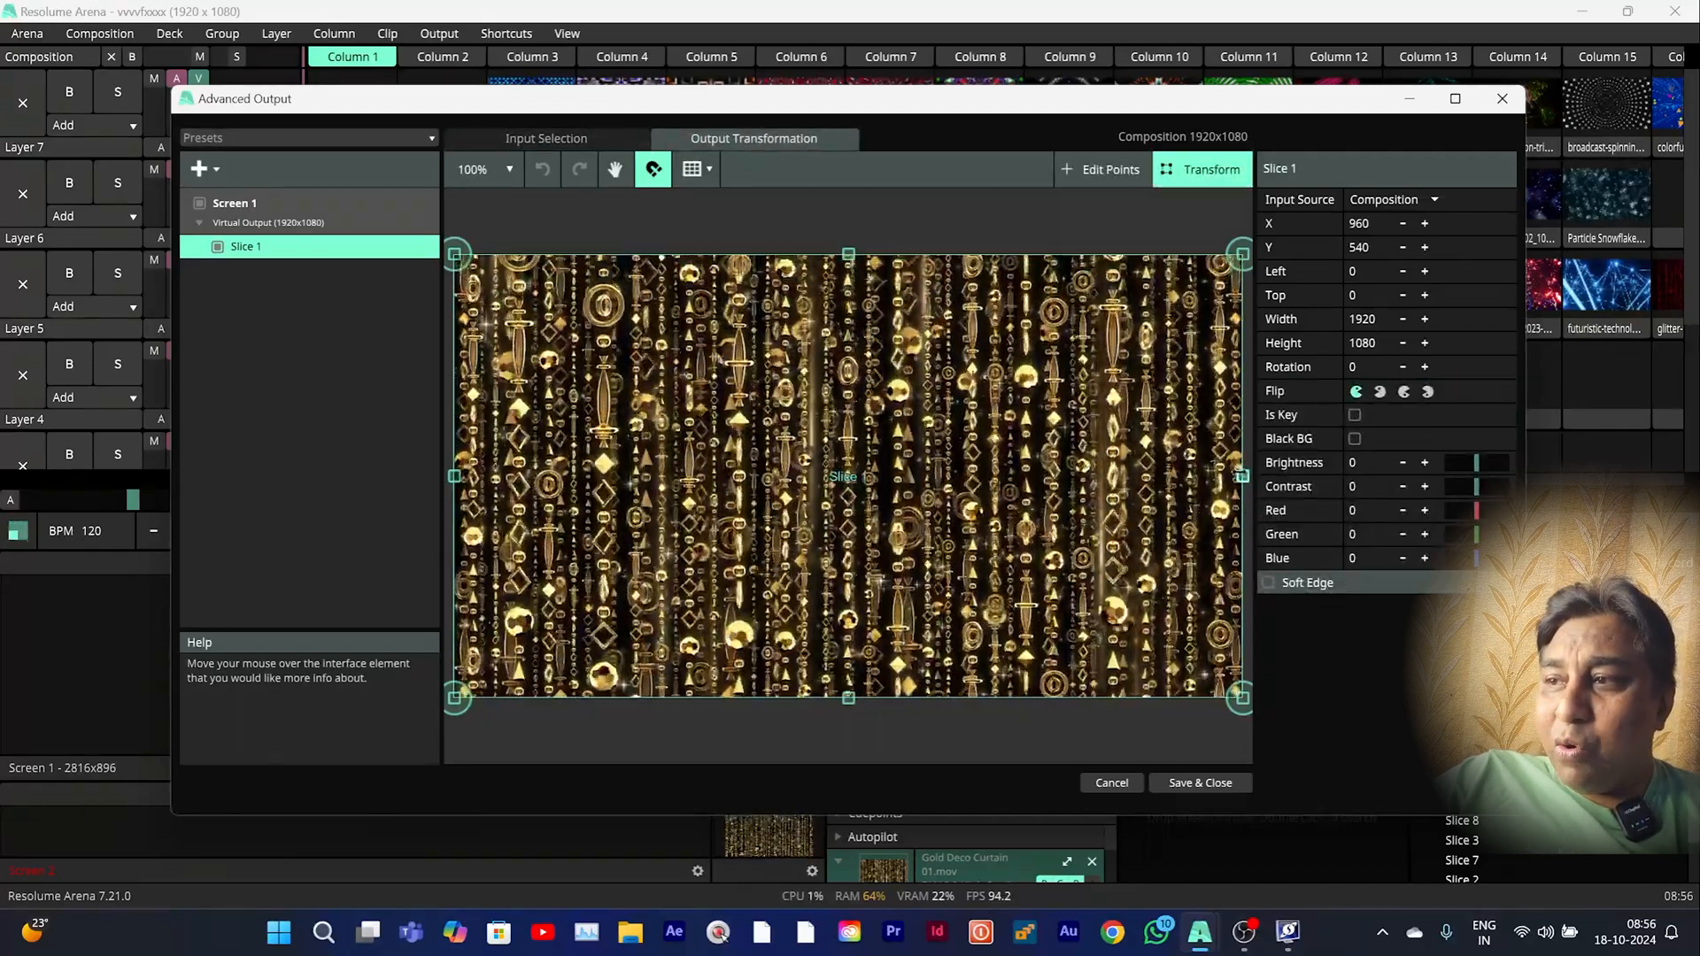
drag(1242, 476, 837, 477)
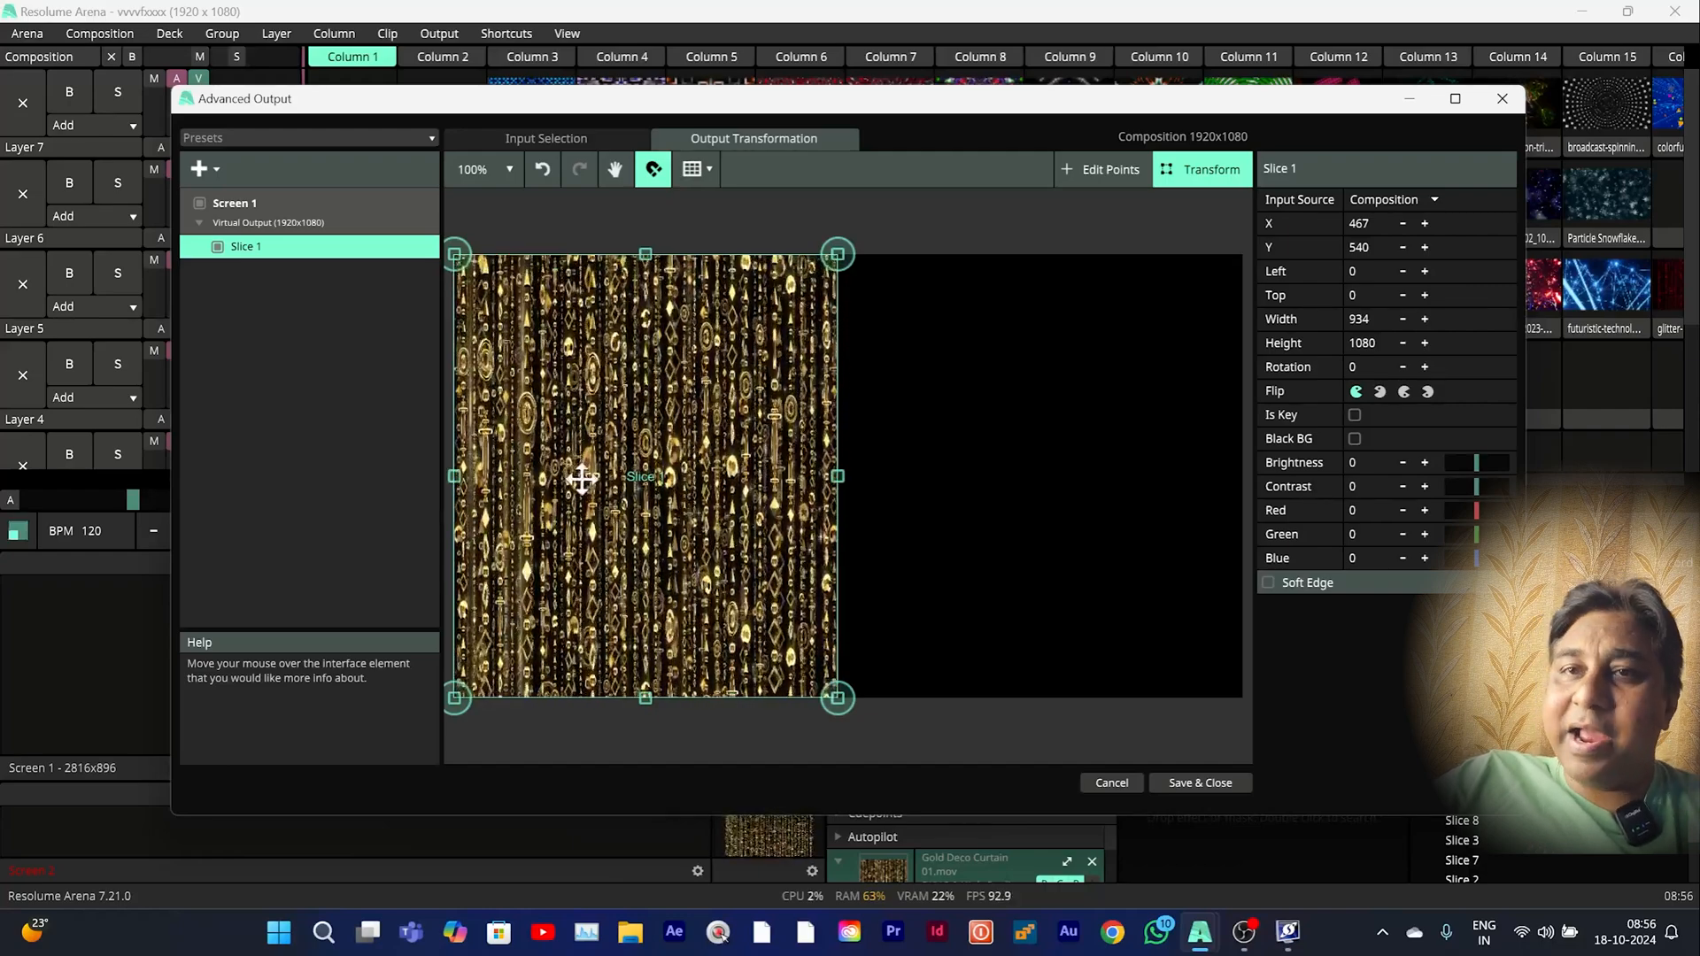
- Try a two-slice split with a duplicate about 986 wide beside Slice 1, and delete that duplicate
right_click(610, 483)
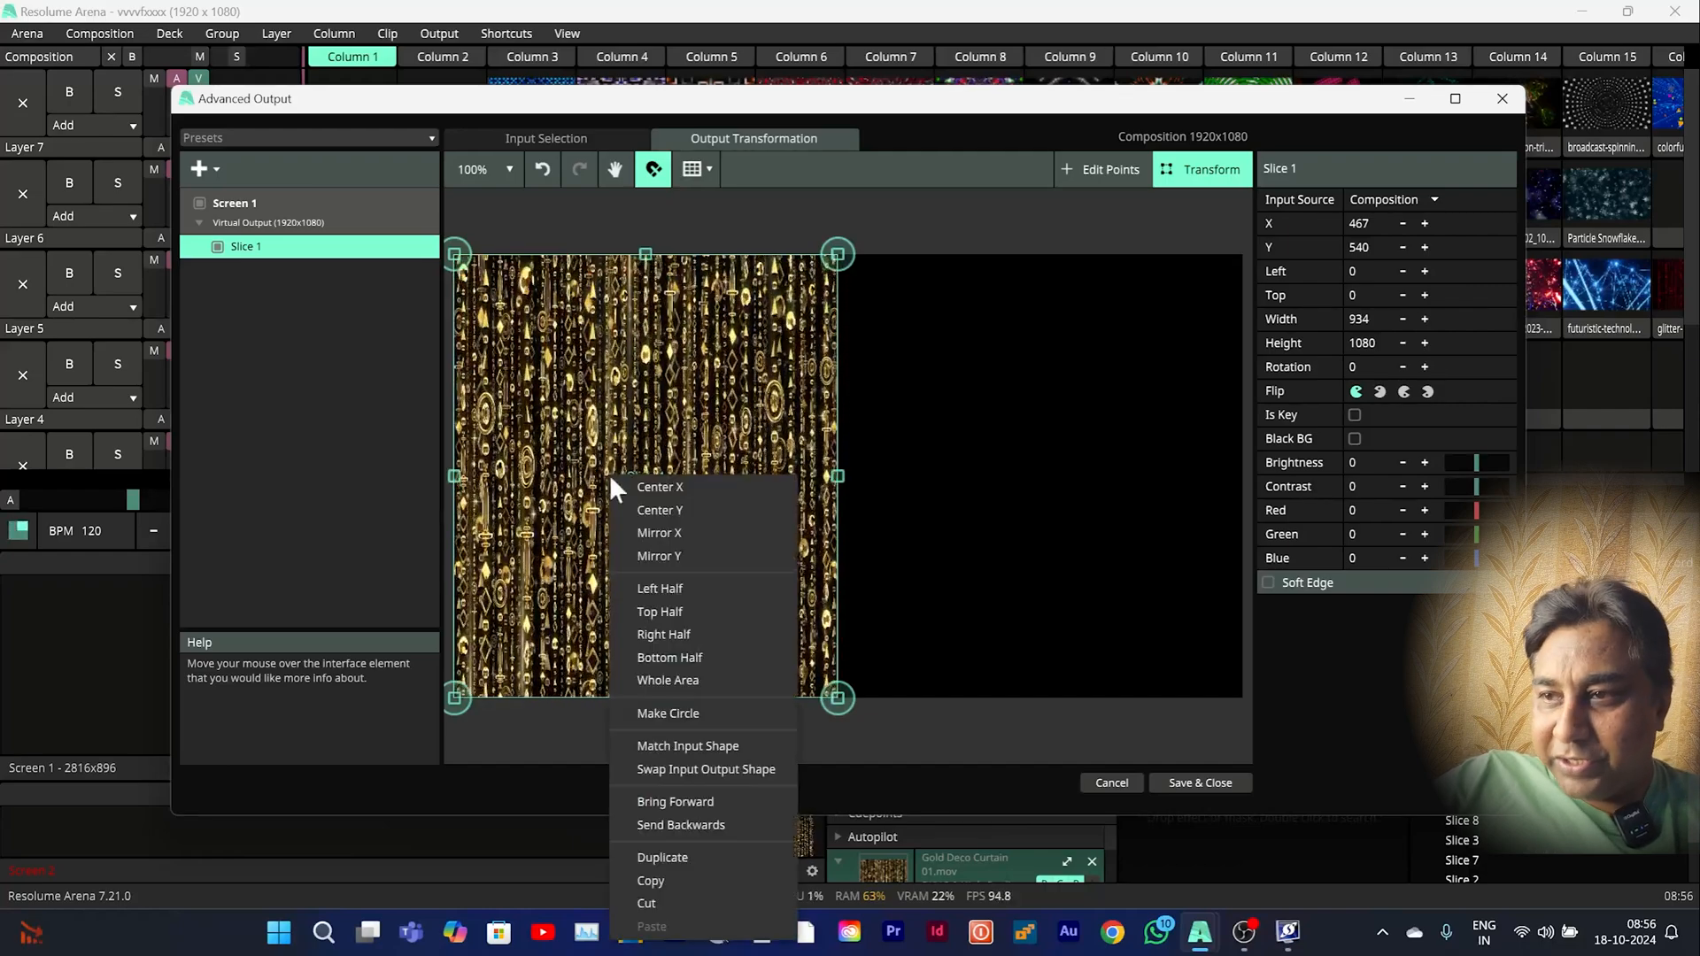
click(665, 857)
drag(638, 556, 1063, 555)
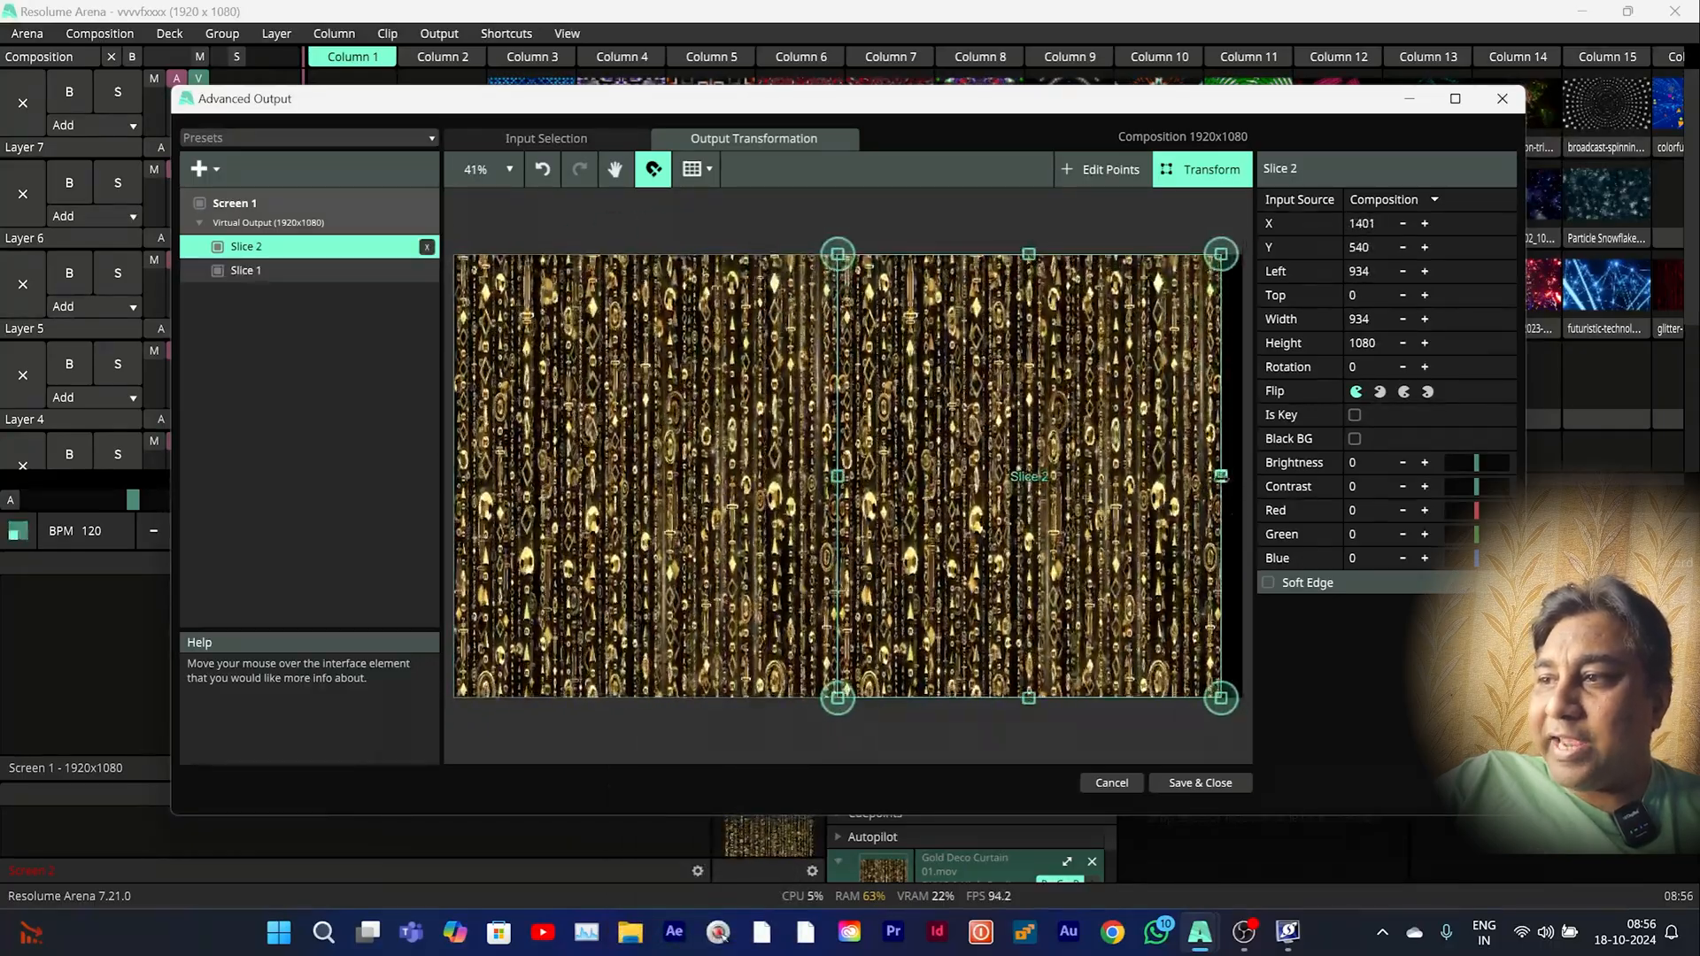
drag(1222, 476, 1232, 473)
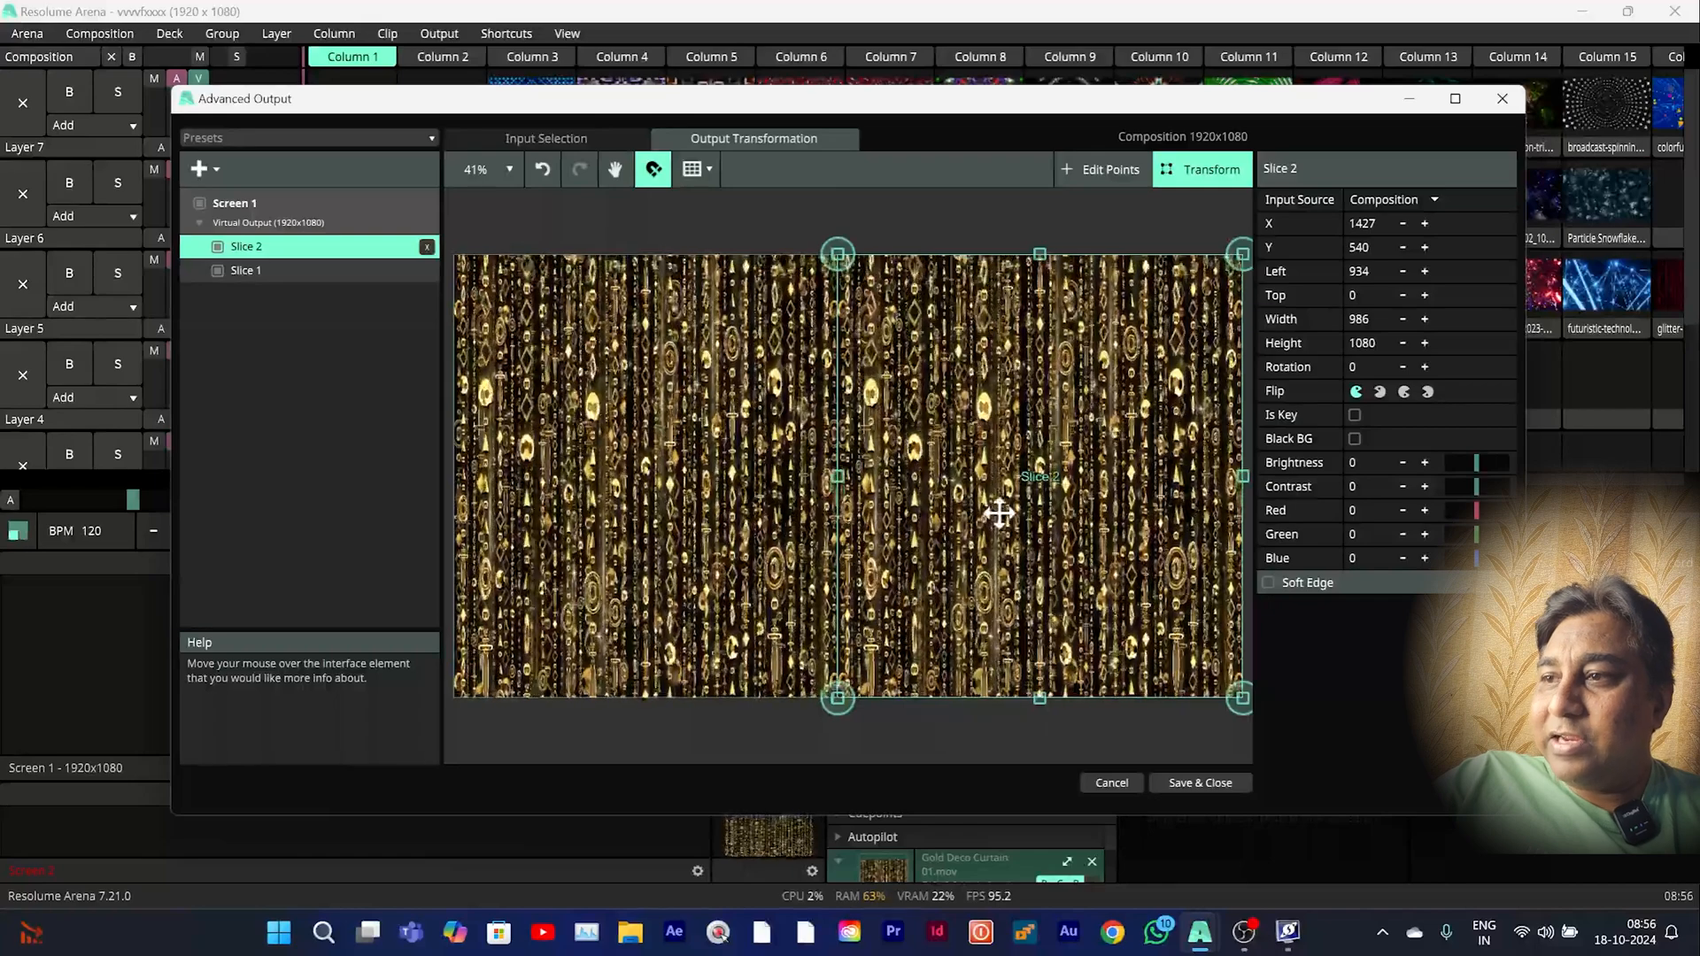
click(427, 248)
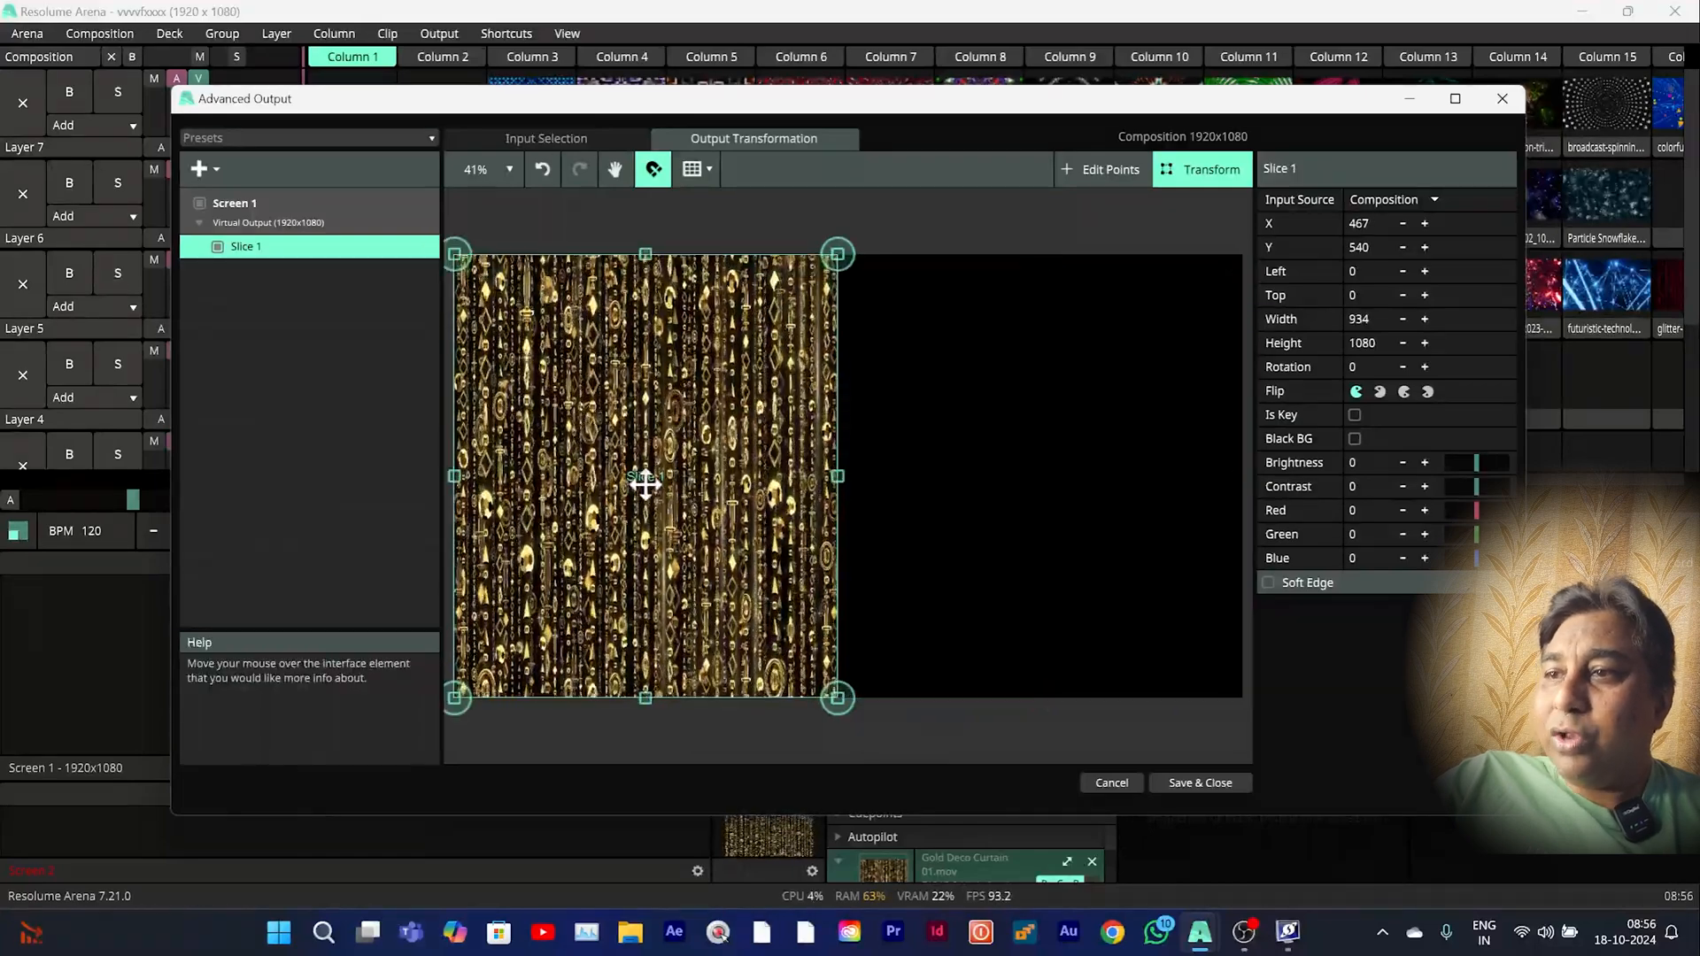
- Move Slice 1 to the centre of the output and fill the gaps on both sides with duplicates about 493 wide
drag(624, 477, 819, 474)
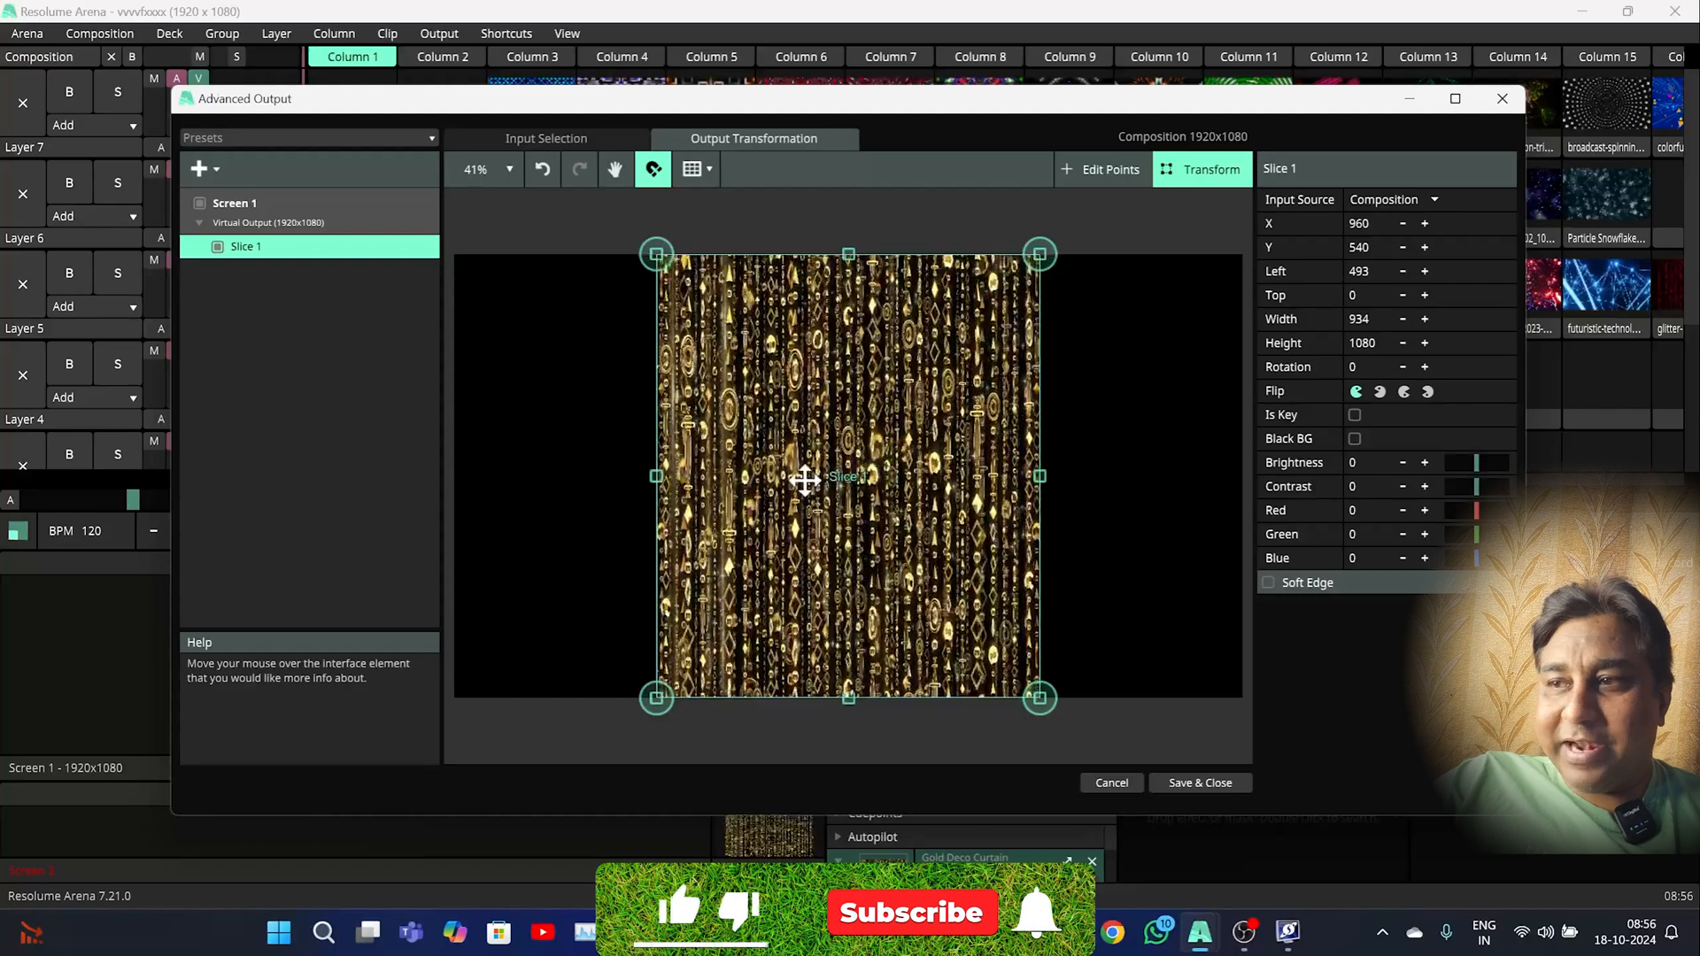
right_click(822, 483)
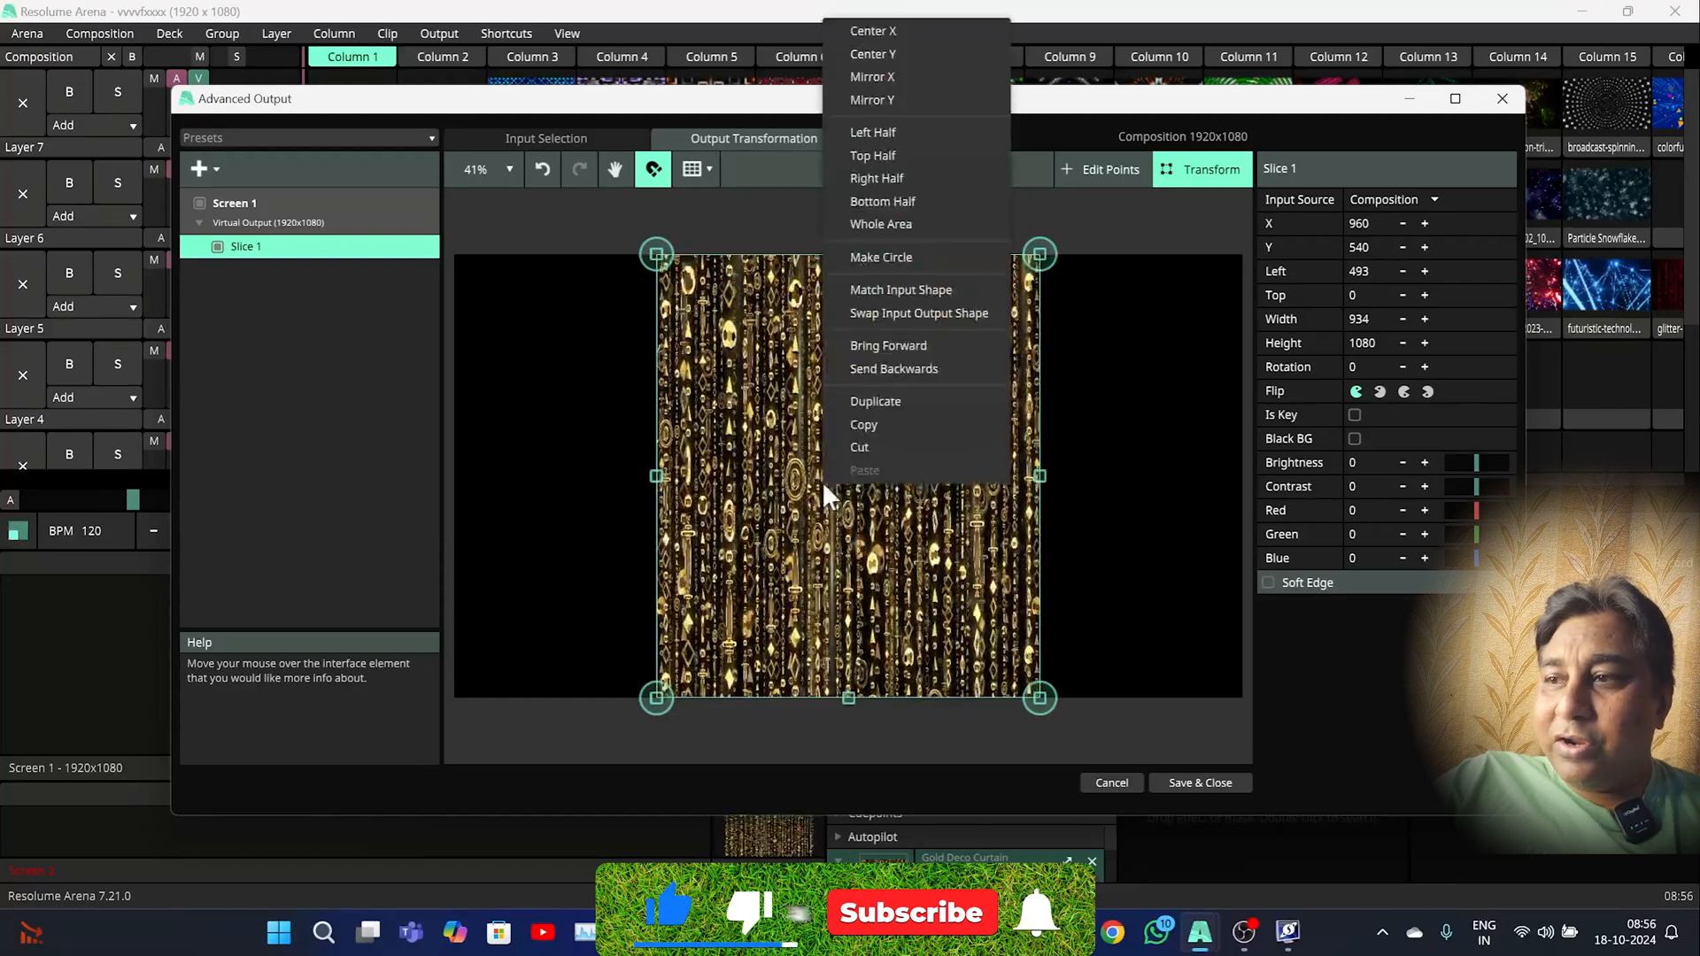
click(876, 401)
drag(874, 482, 670, 501)
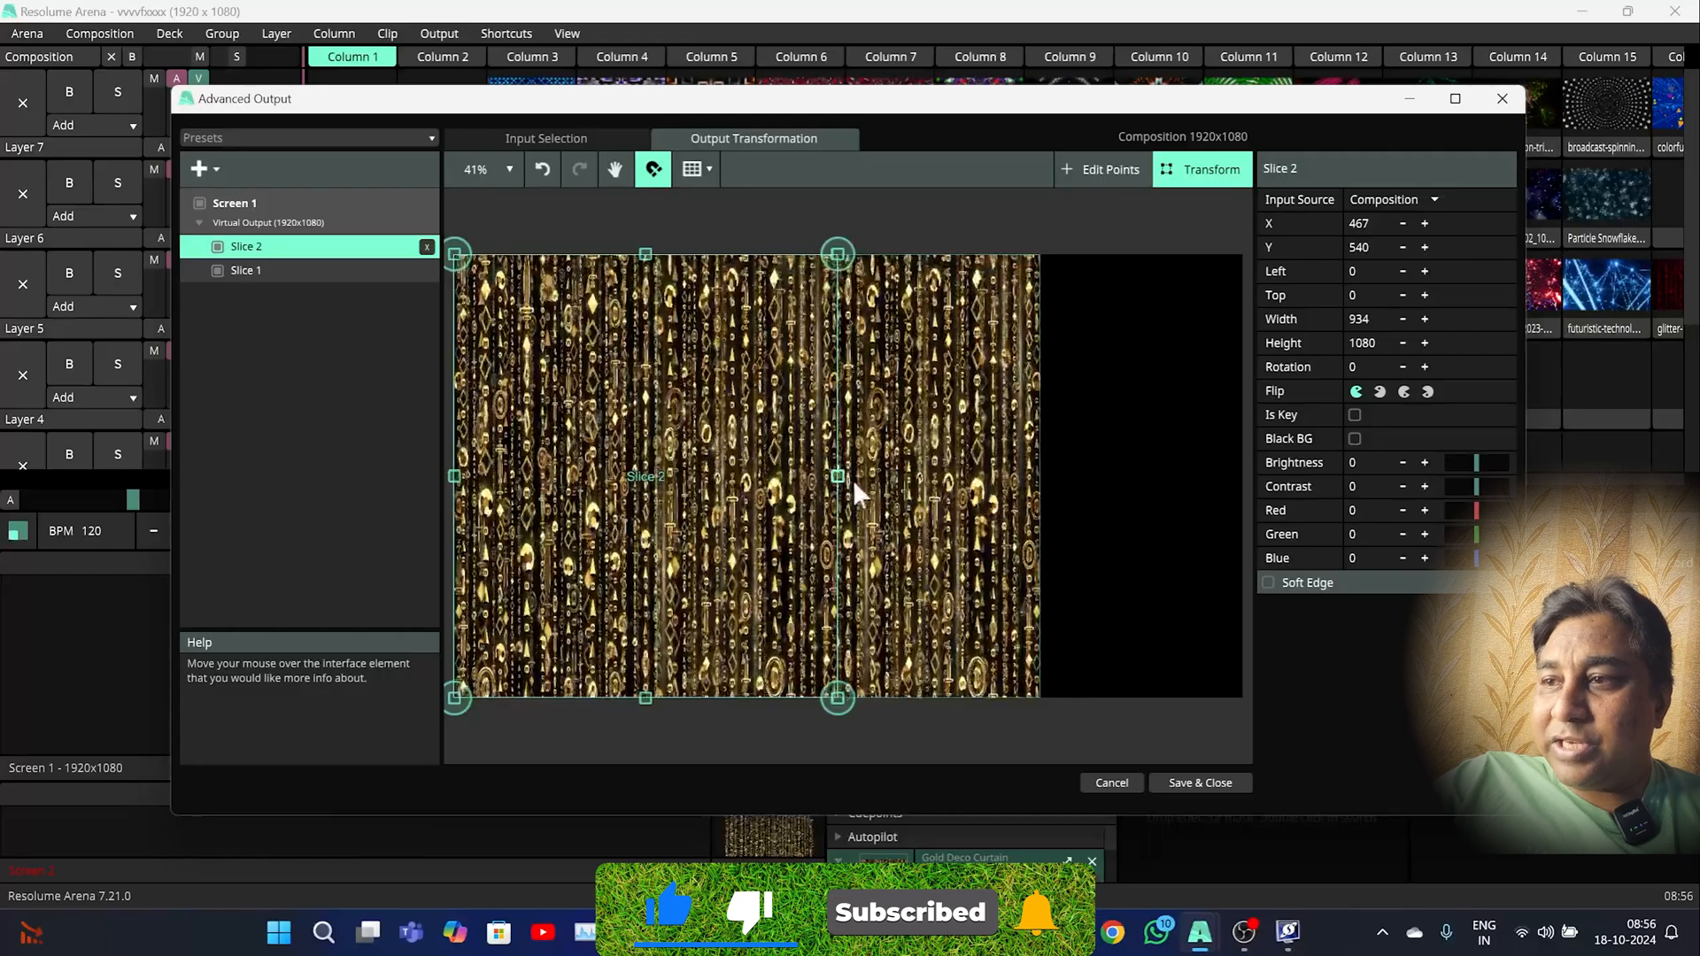
drag(838, 482, 1149, 516)
right_click(587, 504)
click(624, 433)
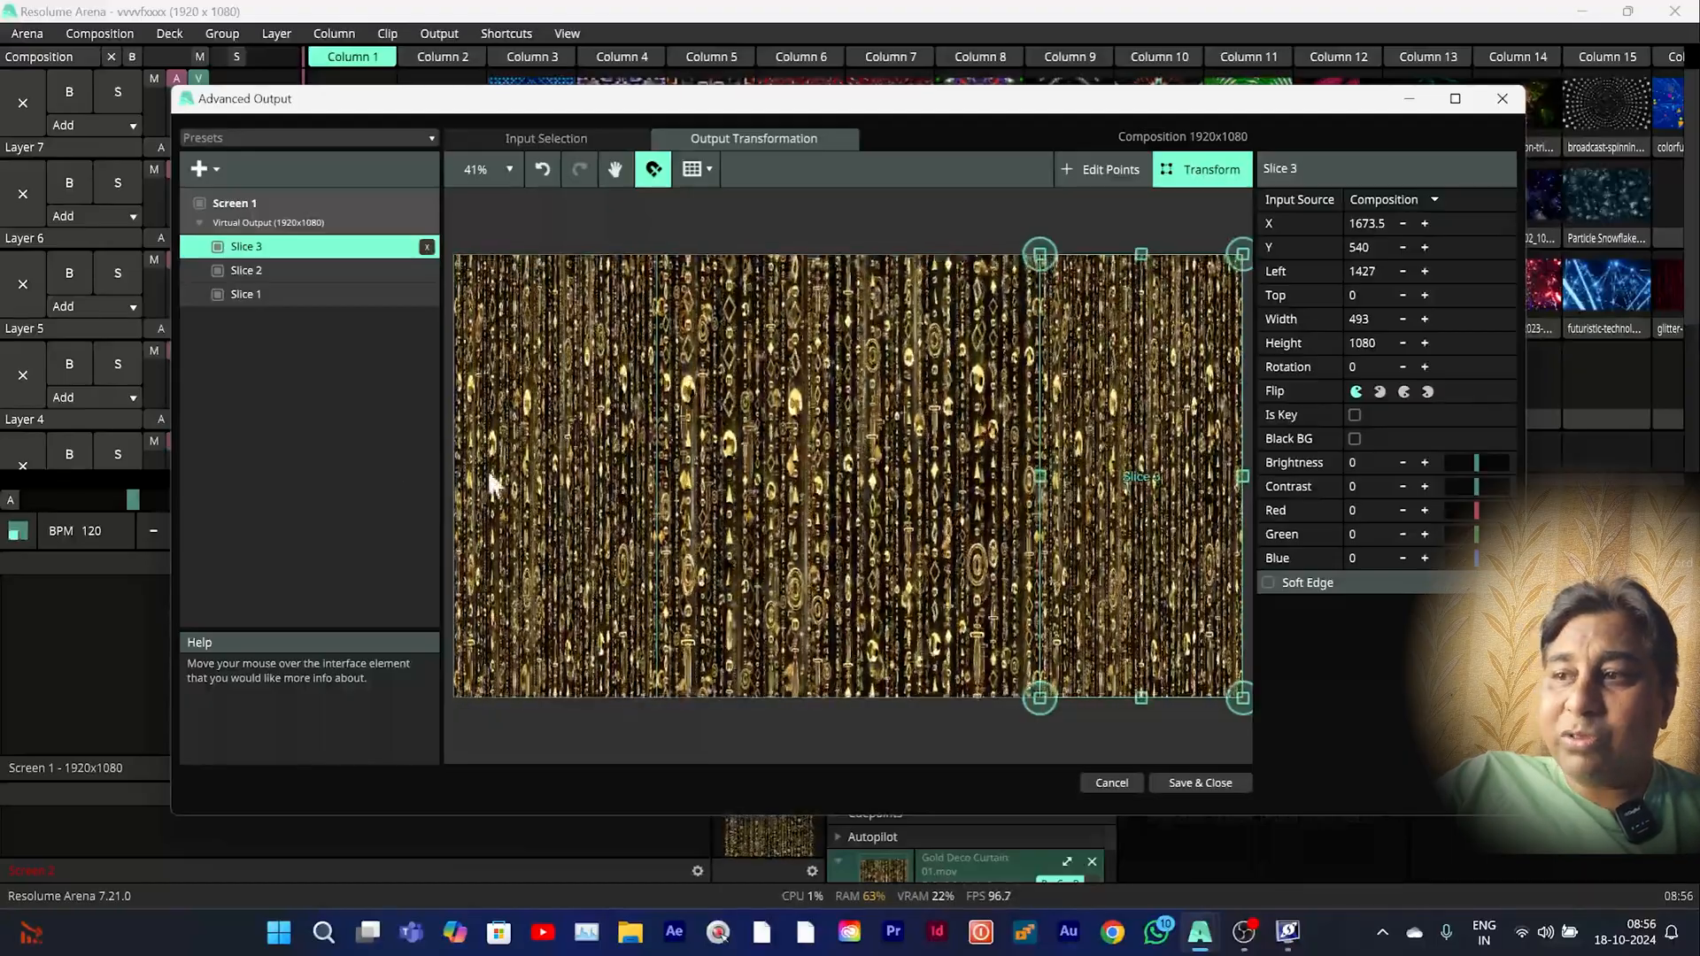
- Select all three slices and match their input selection to their output shape
click(260, 295)
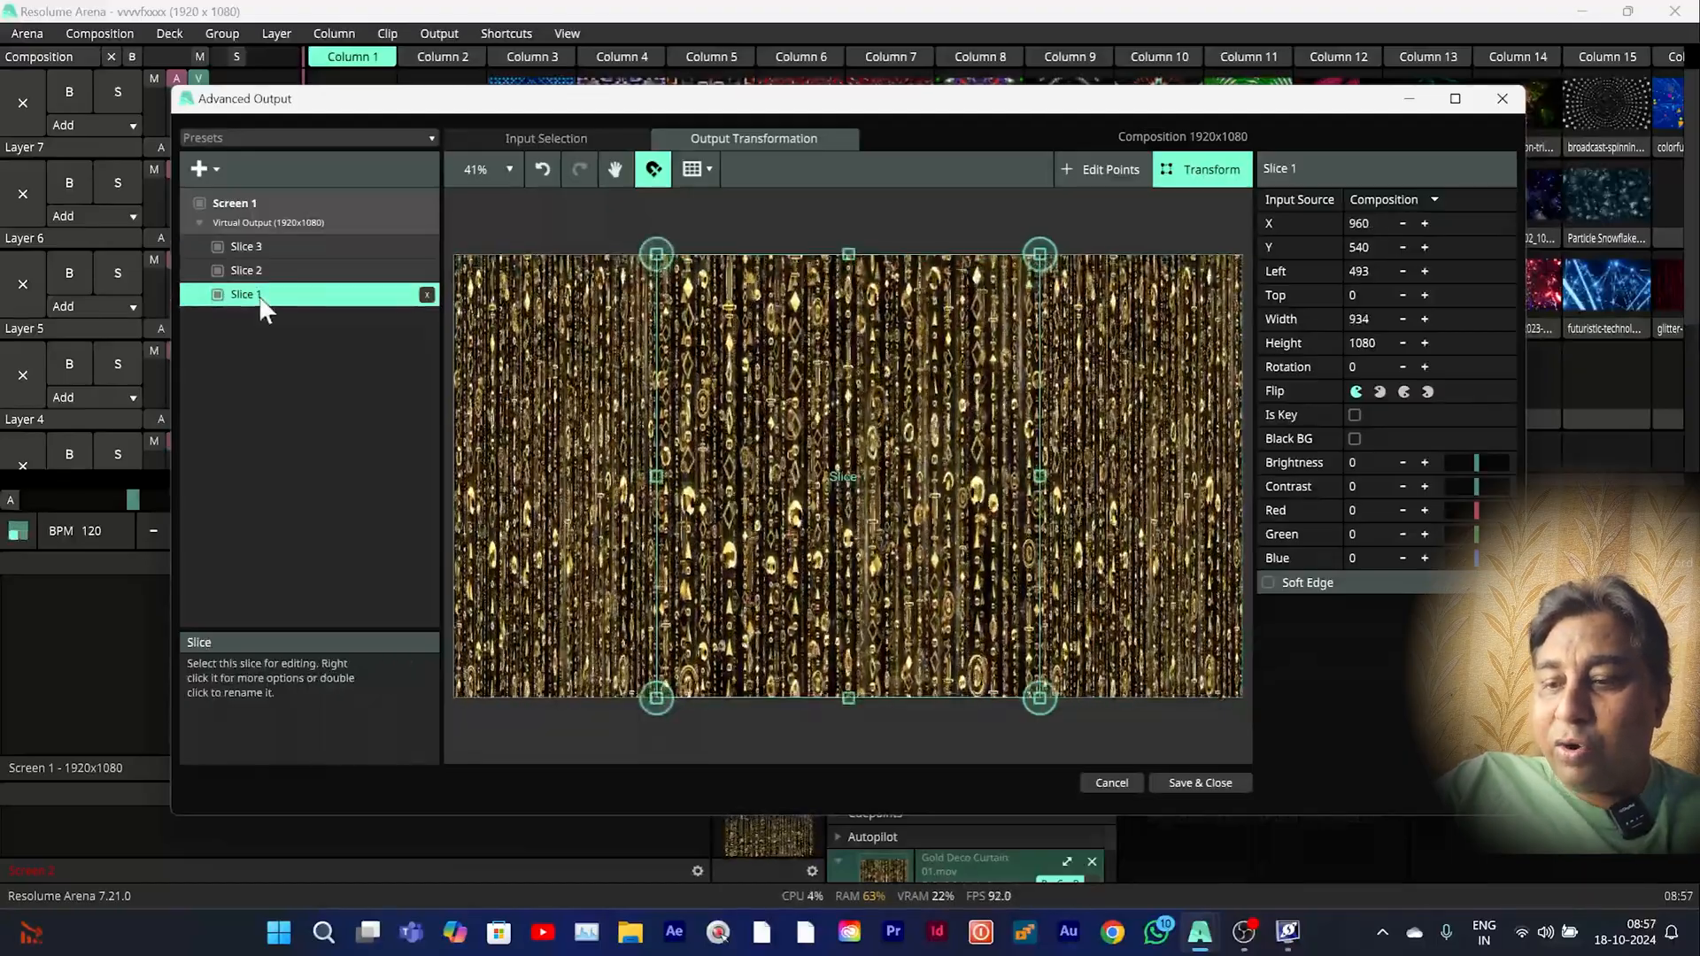
shift+click(262, 247)
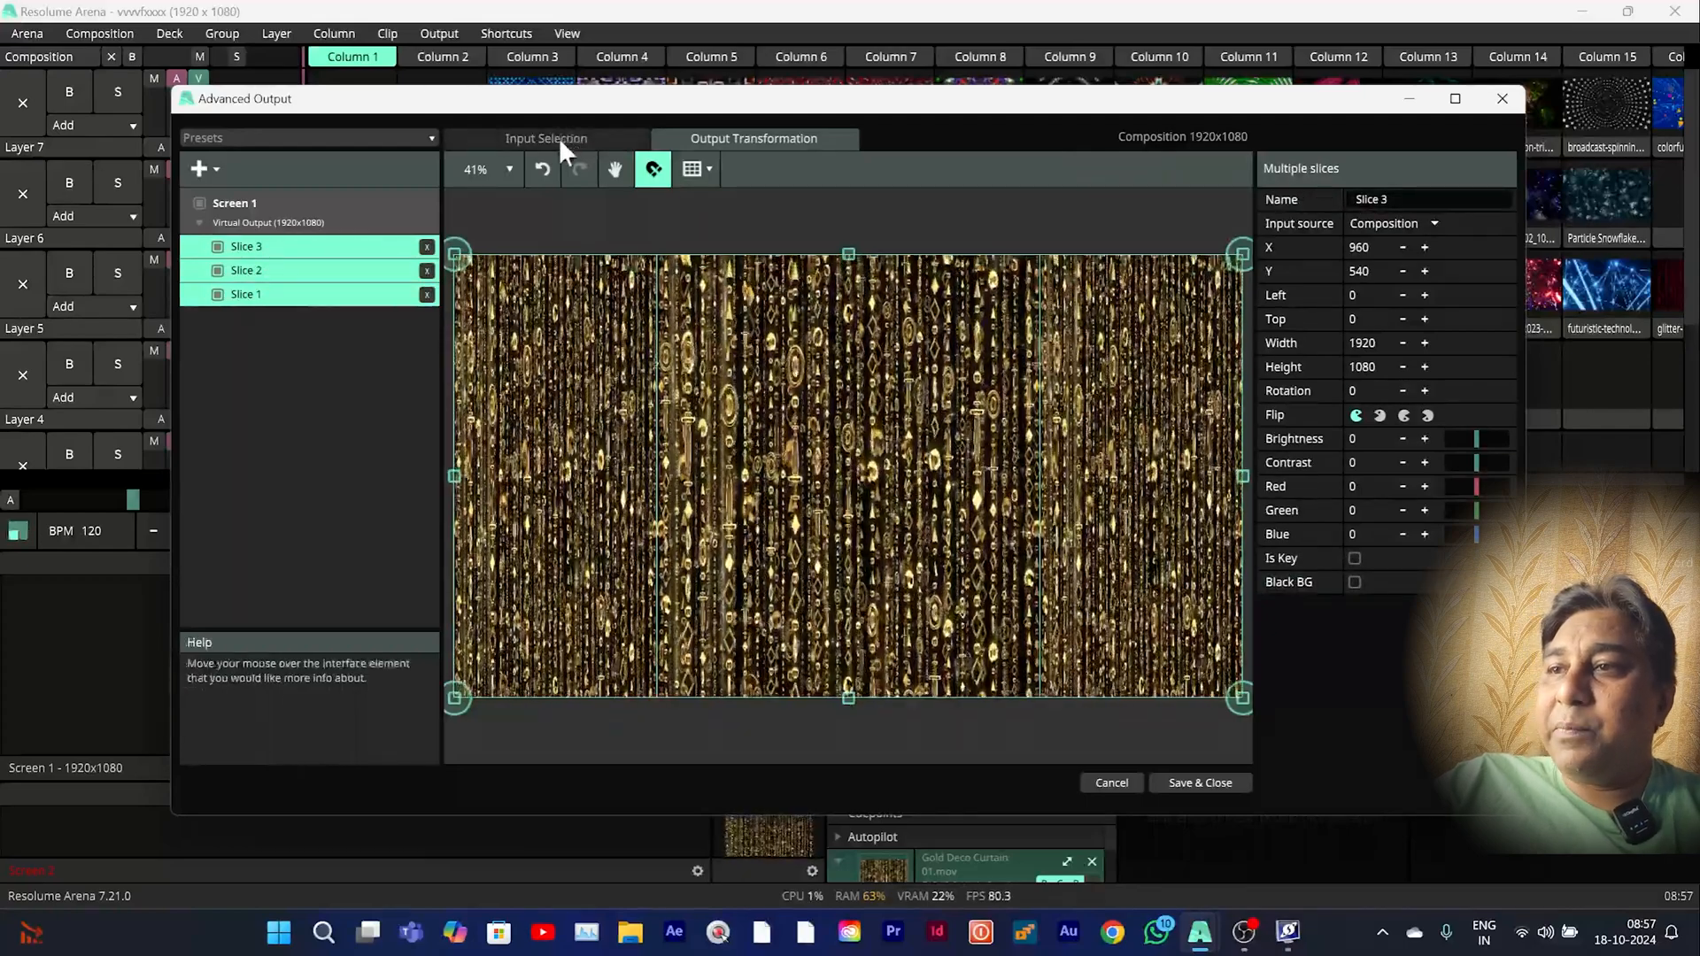
click(559, 137)
right_click(736, 415)
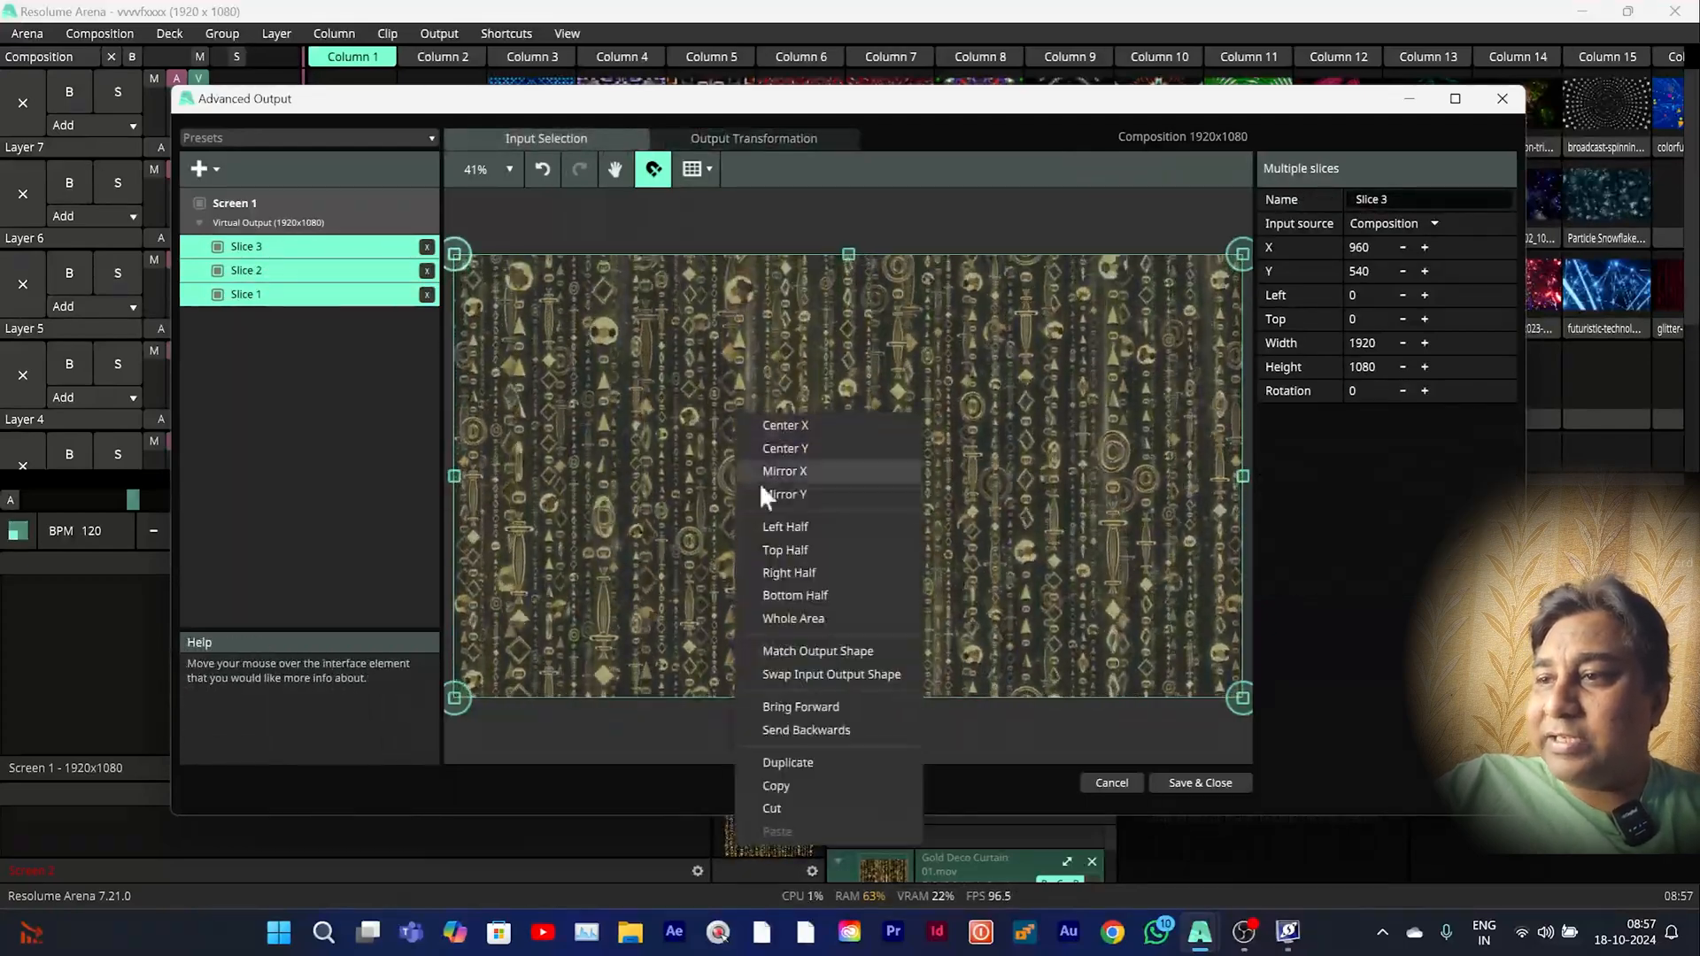
click(815, 652)
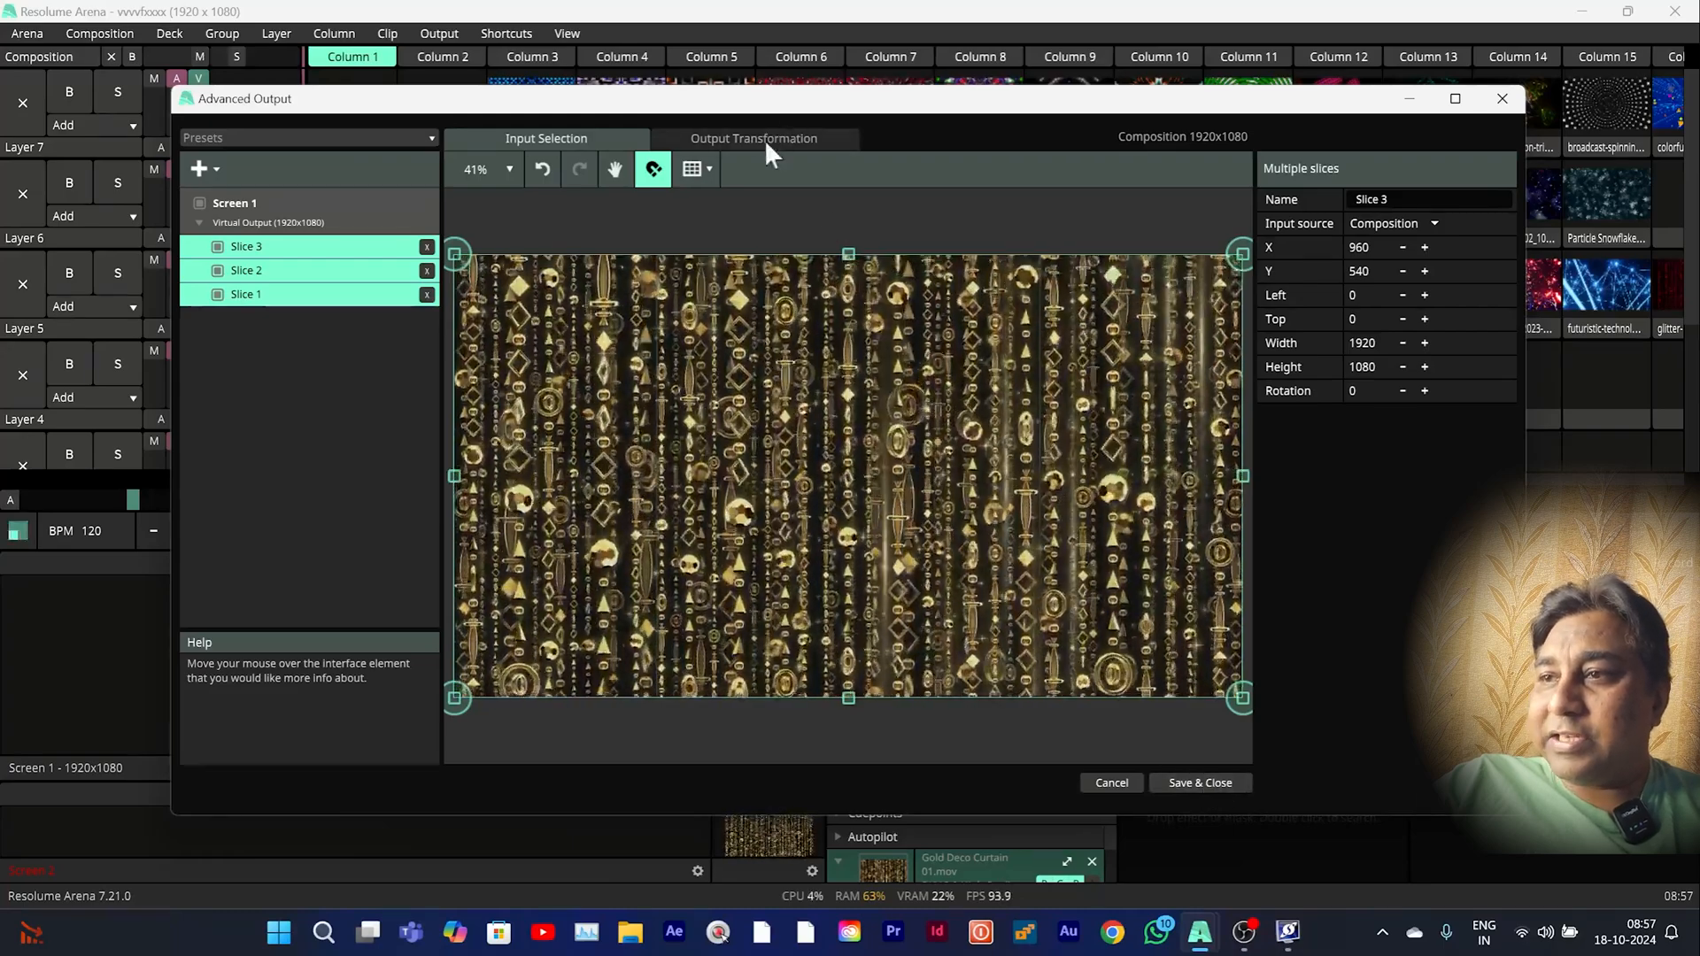
- Examine the left, centre and right slices one by one in the output transformation
click(763, 140)
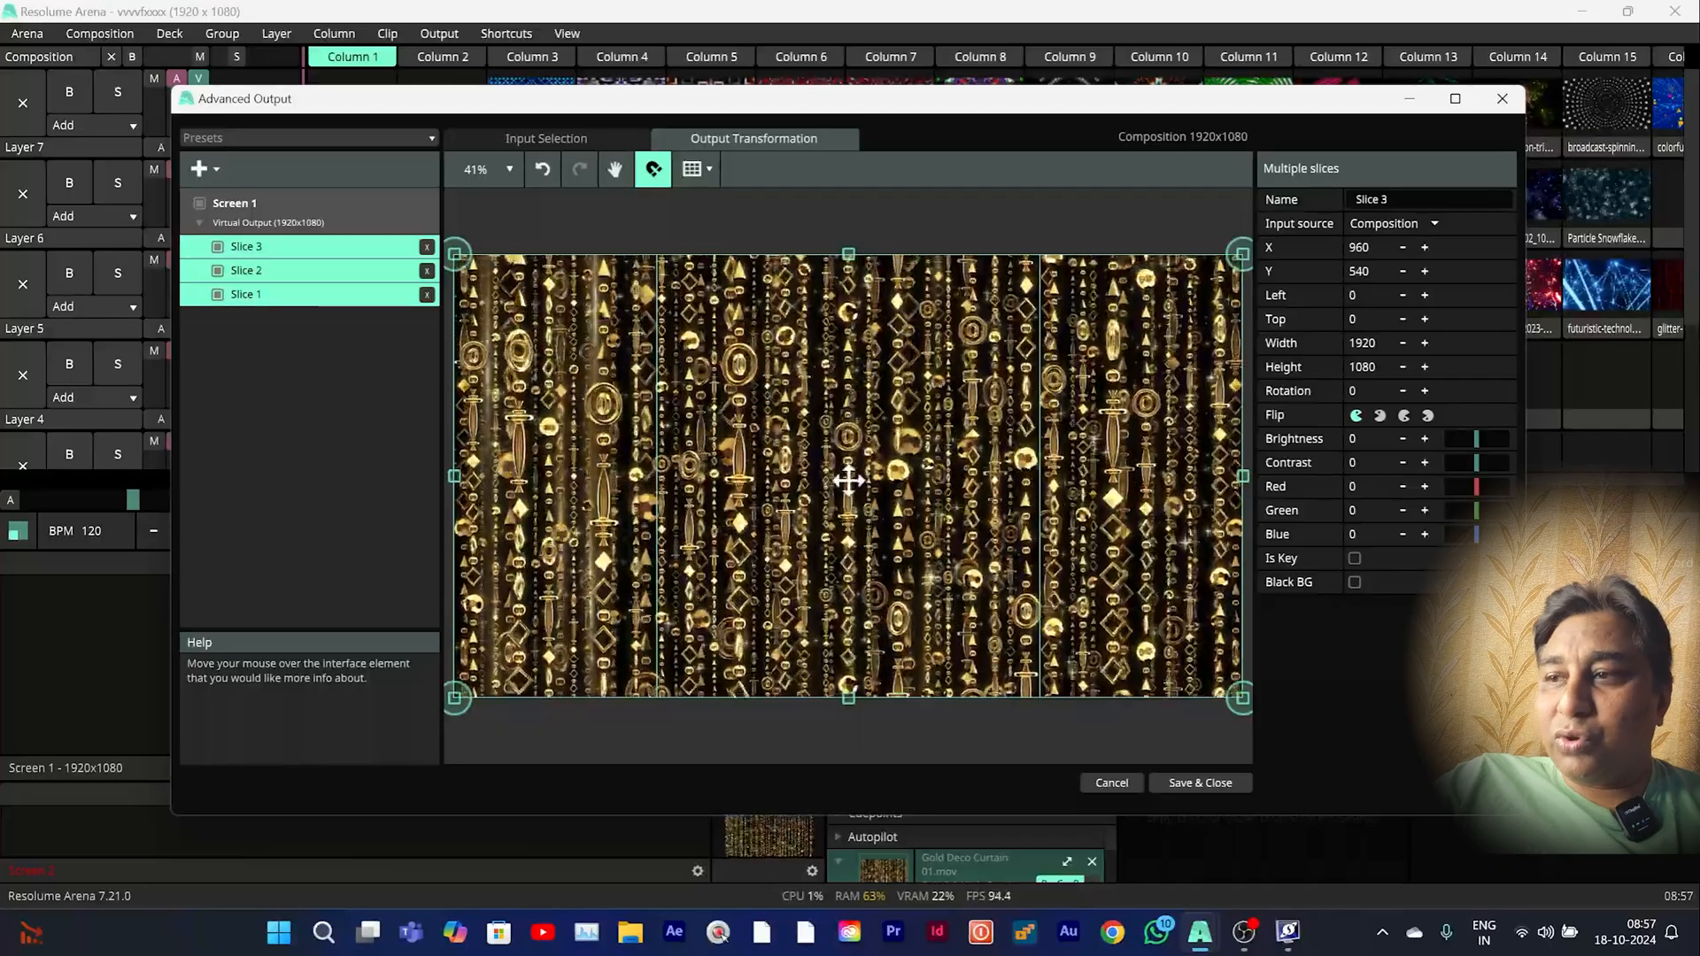
click(265, 294)
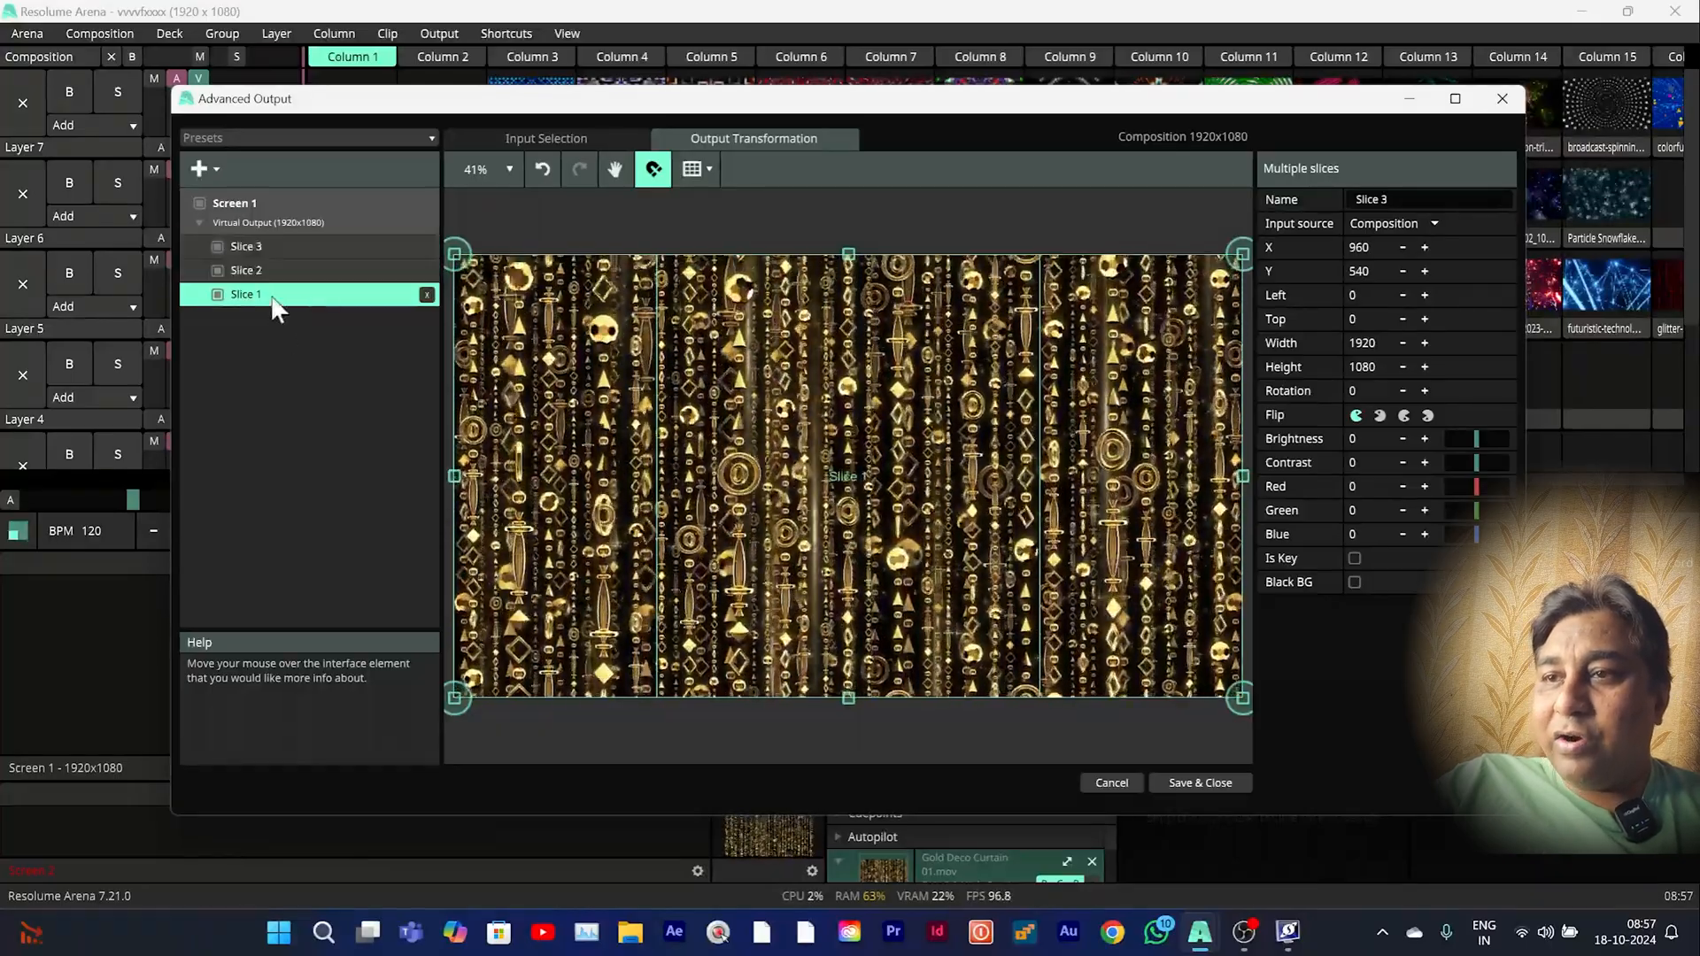
click(563, 431)
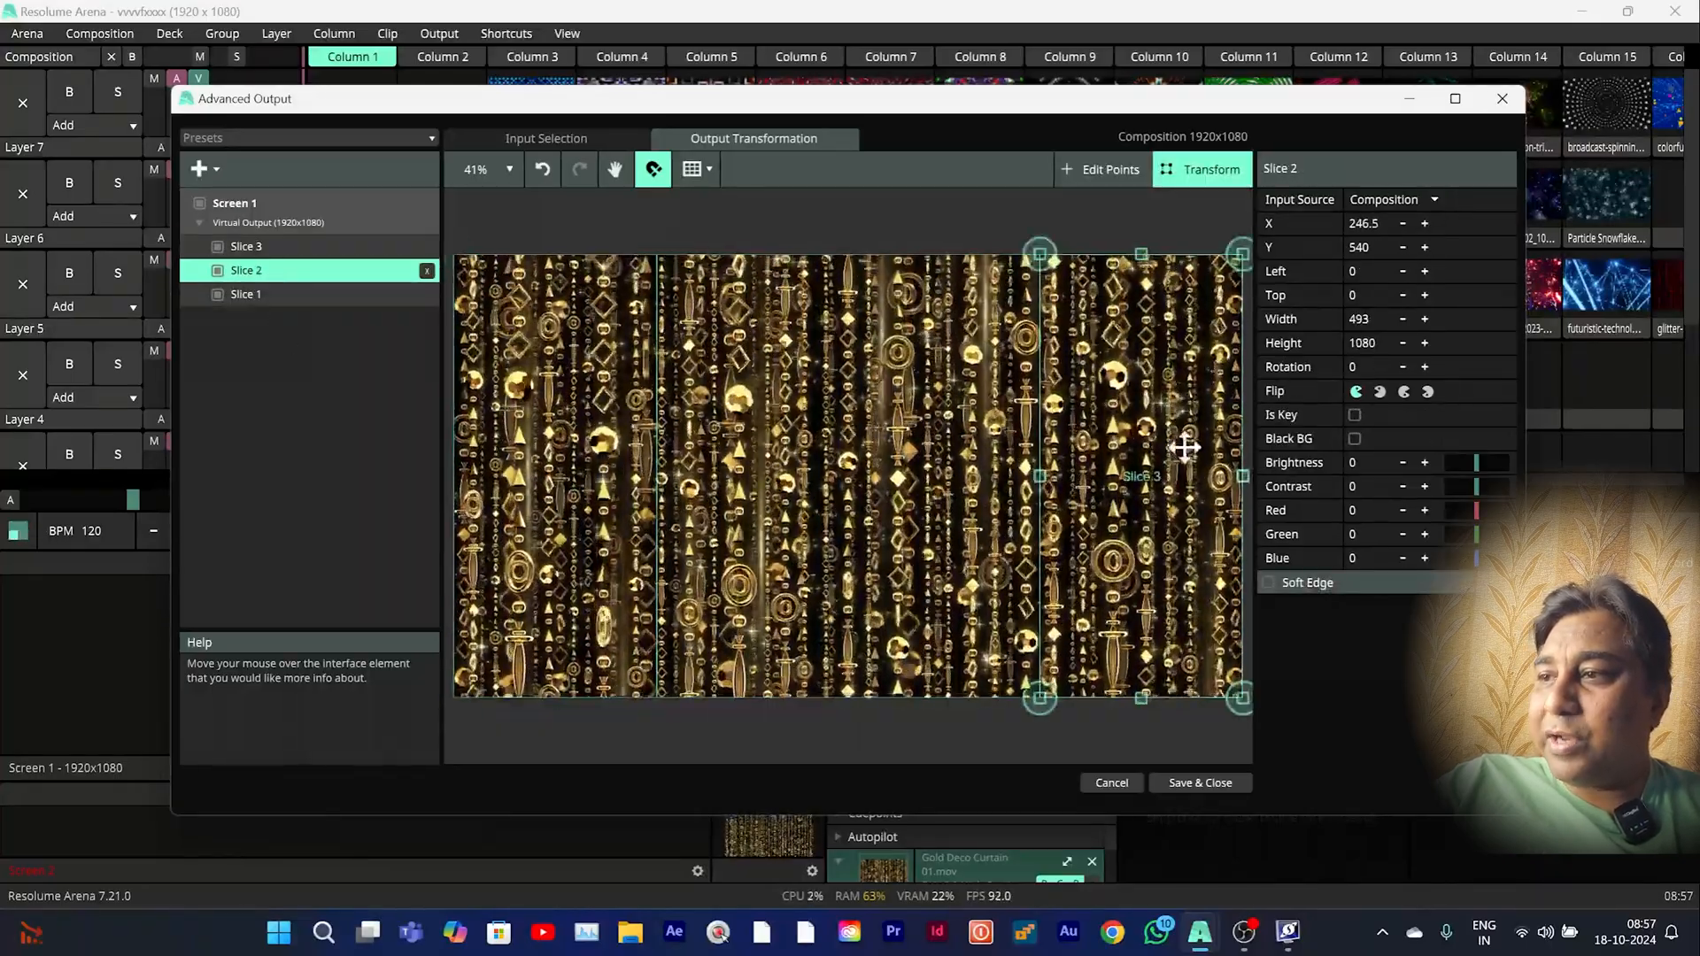
click(797, 446)
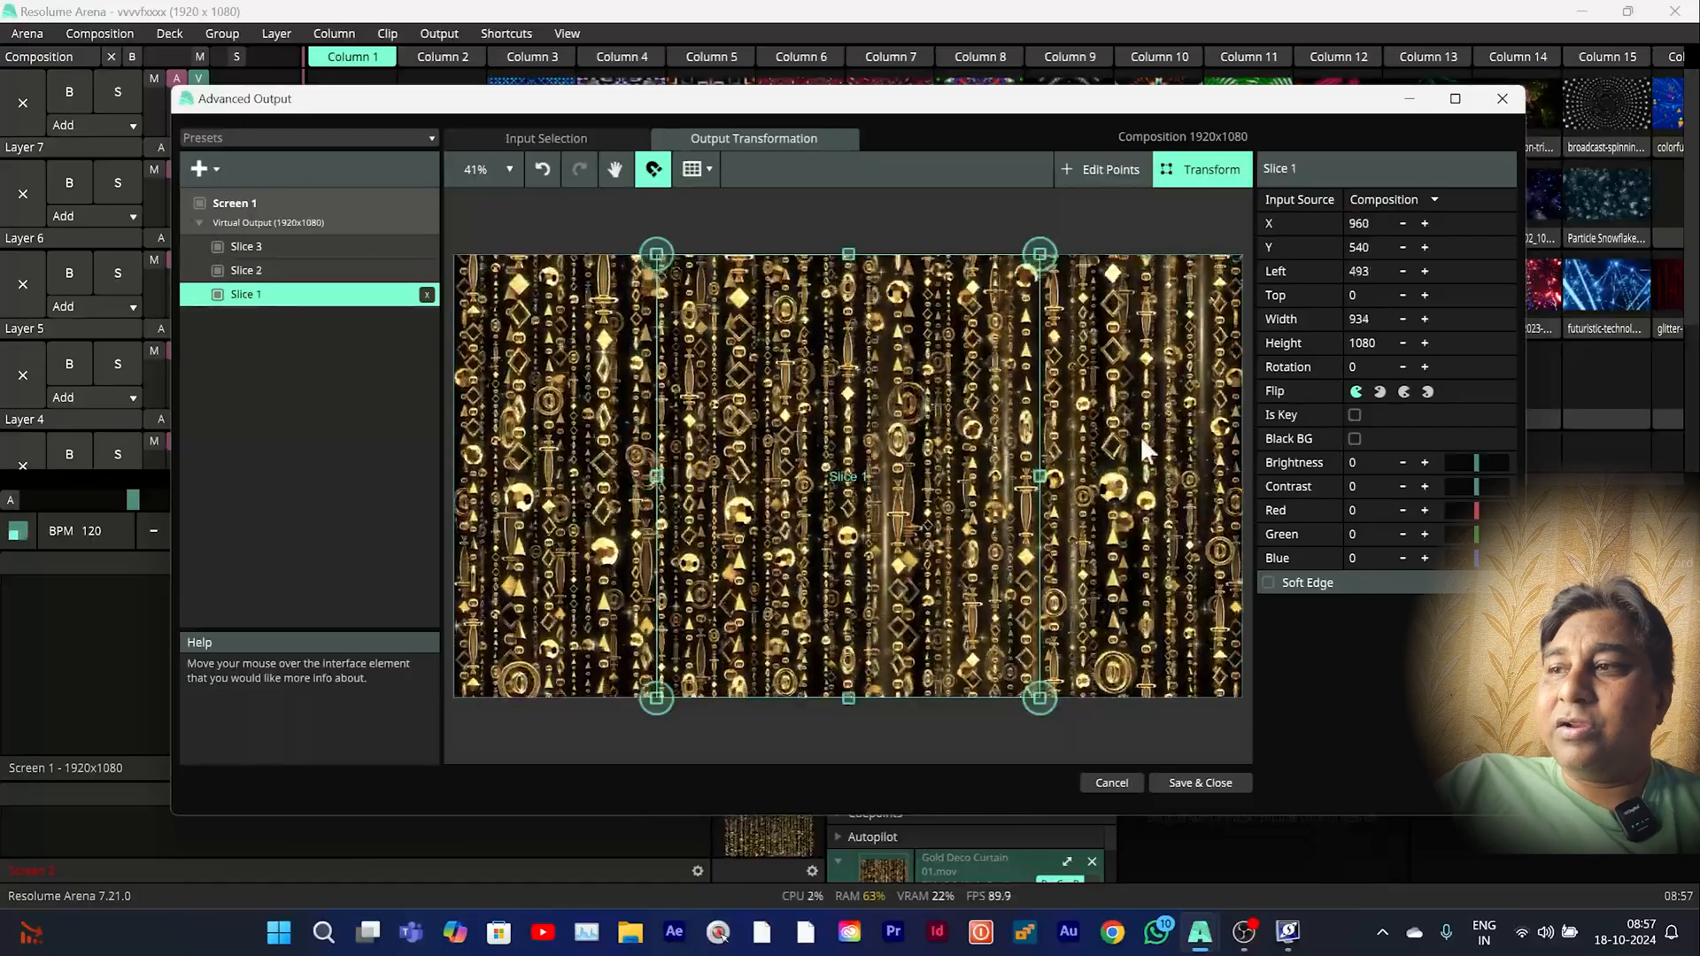
click(1142, 443)
click(714, 431)
click(550, 406)
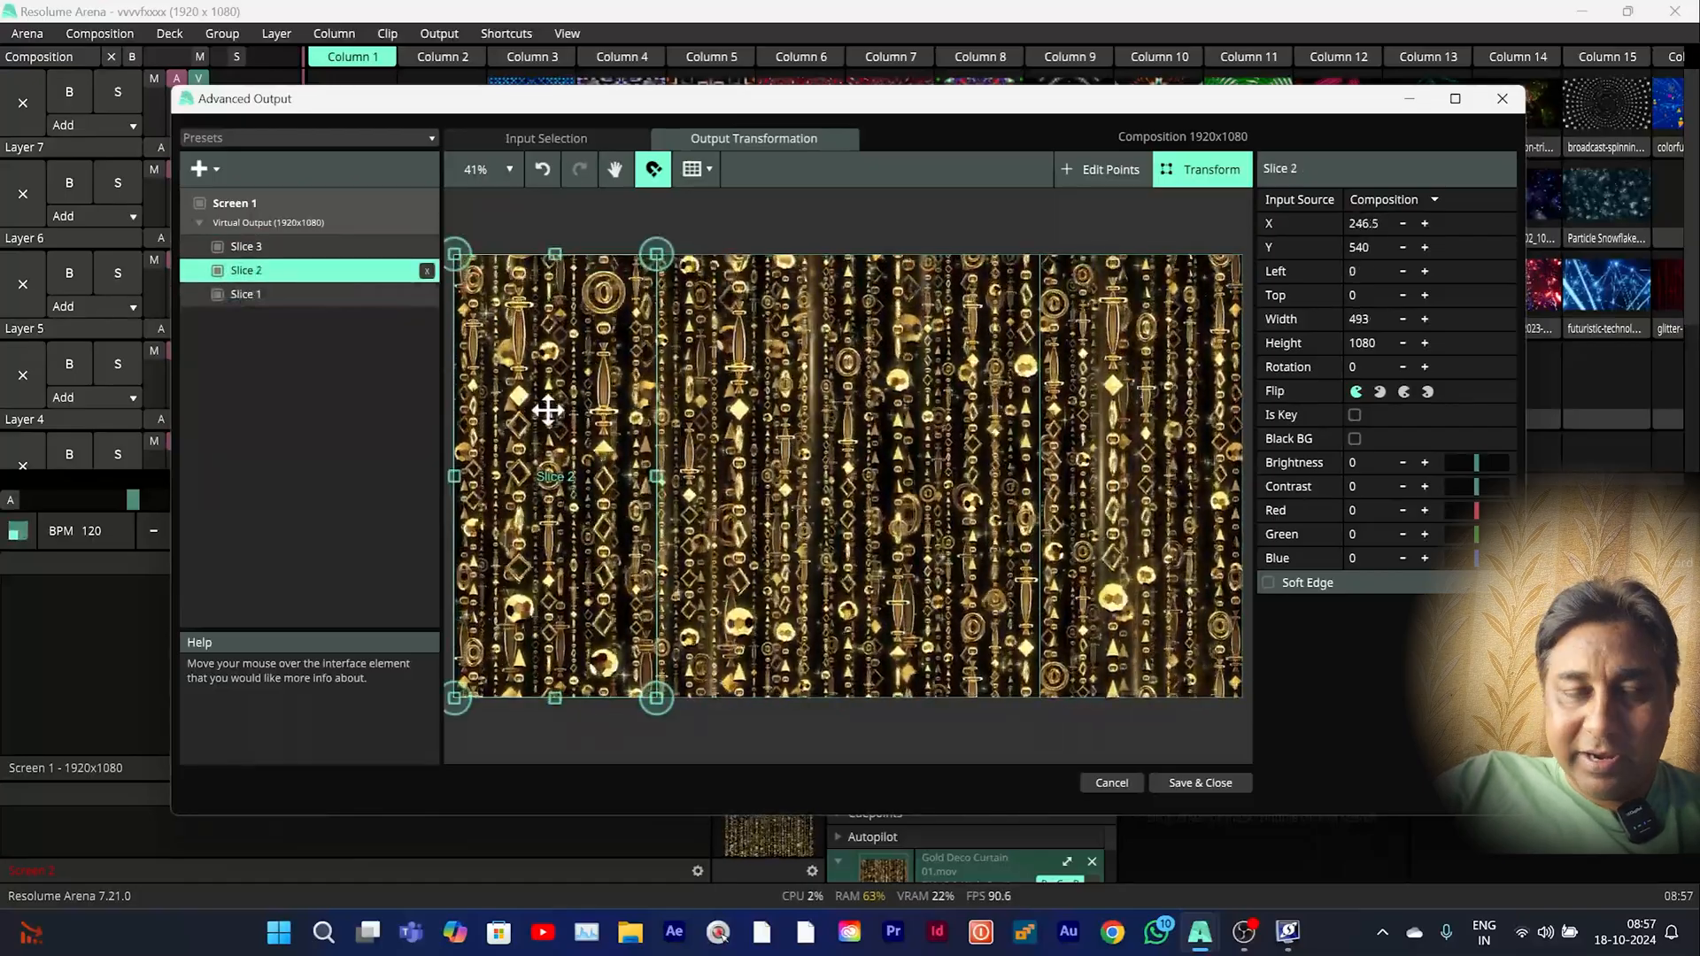
click(911, 448)
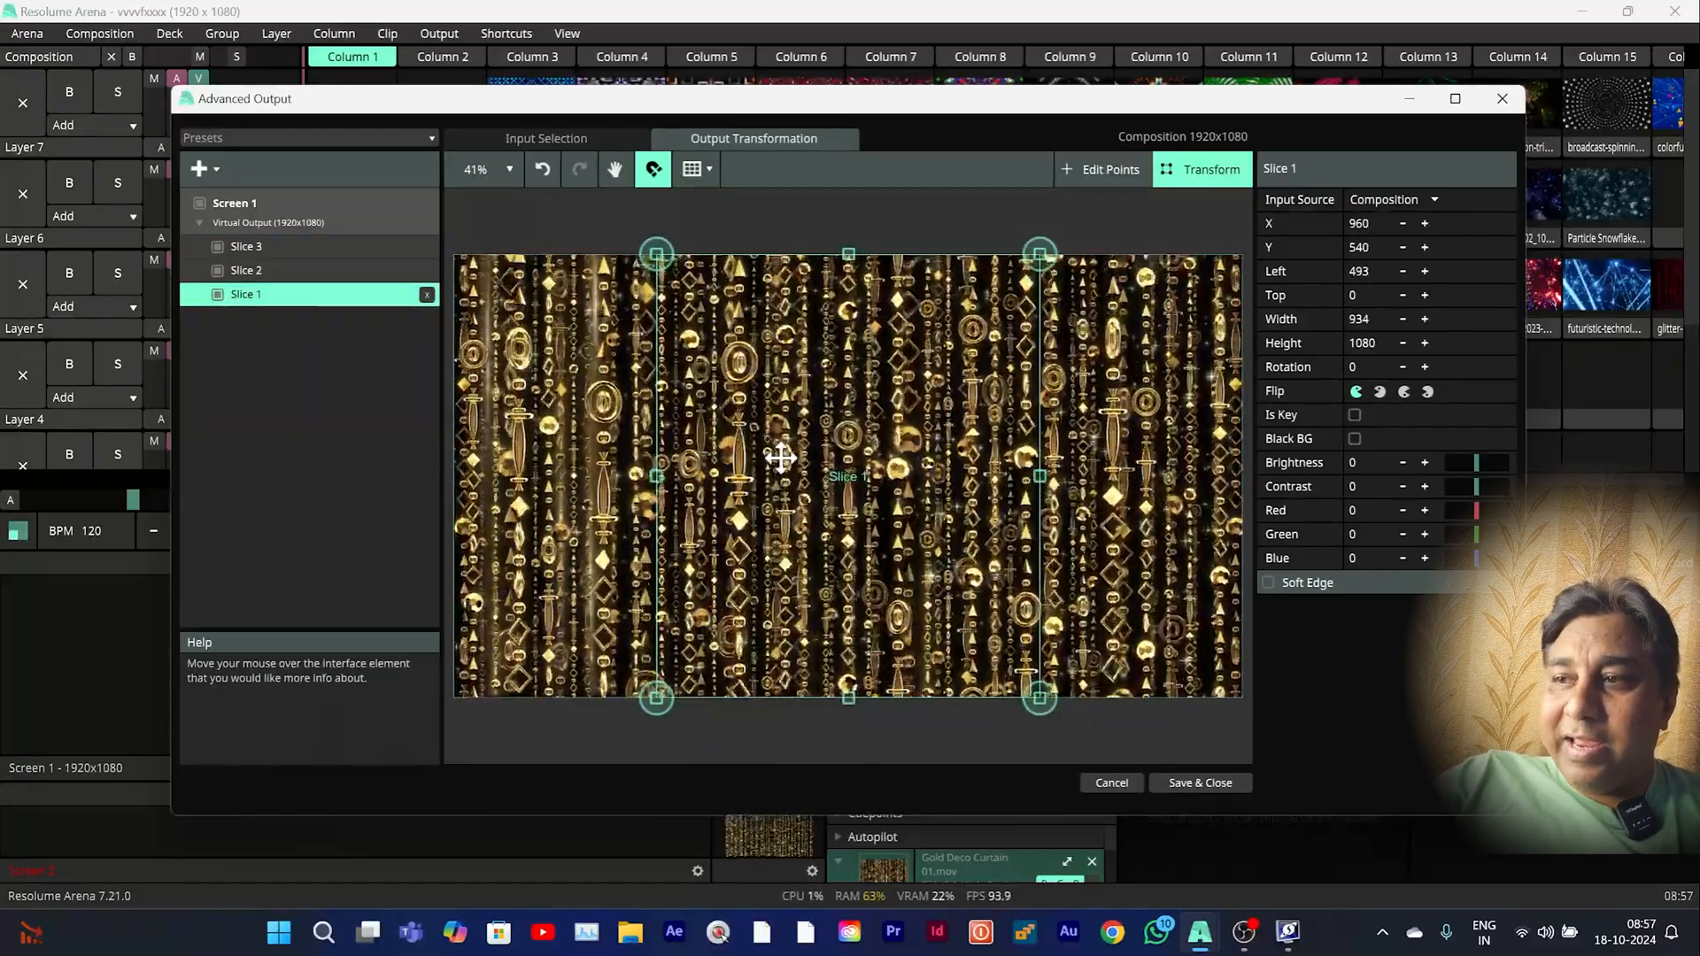
click(576, 523)
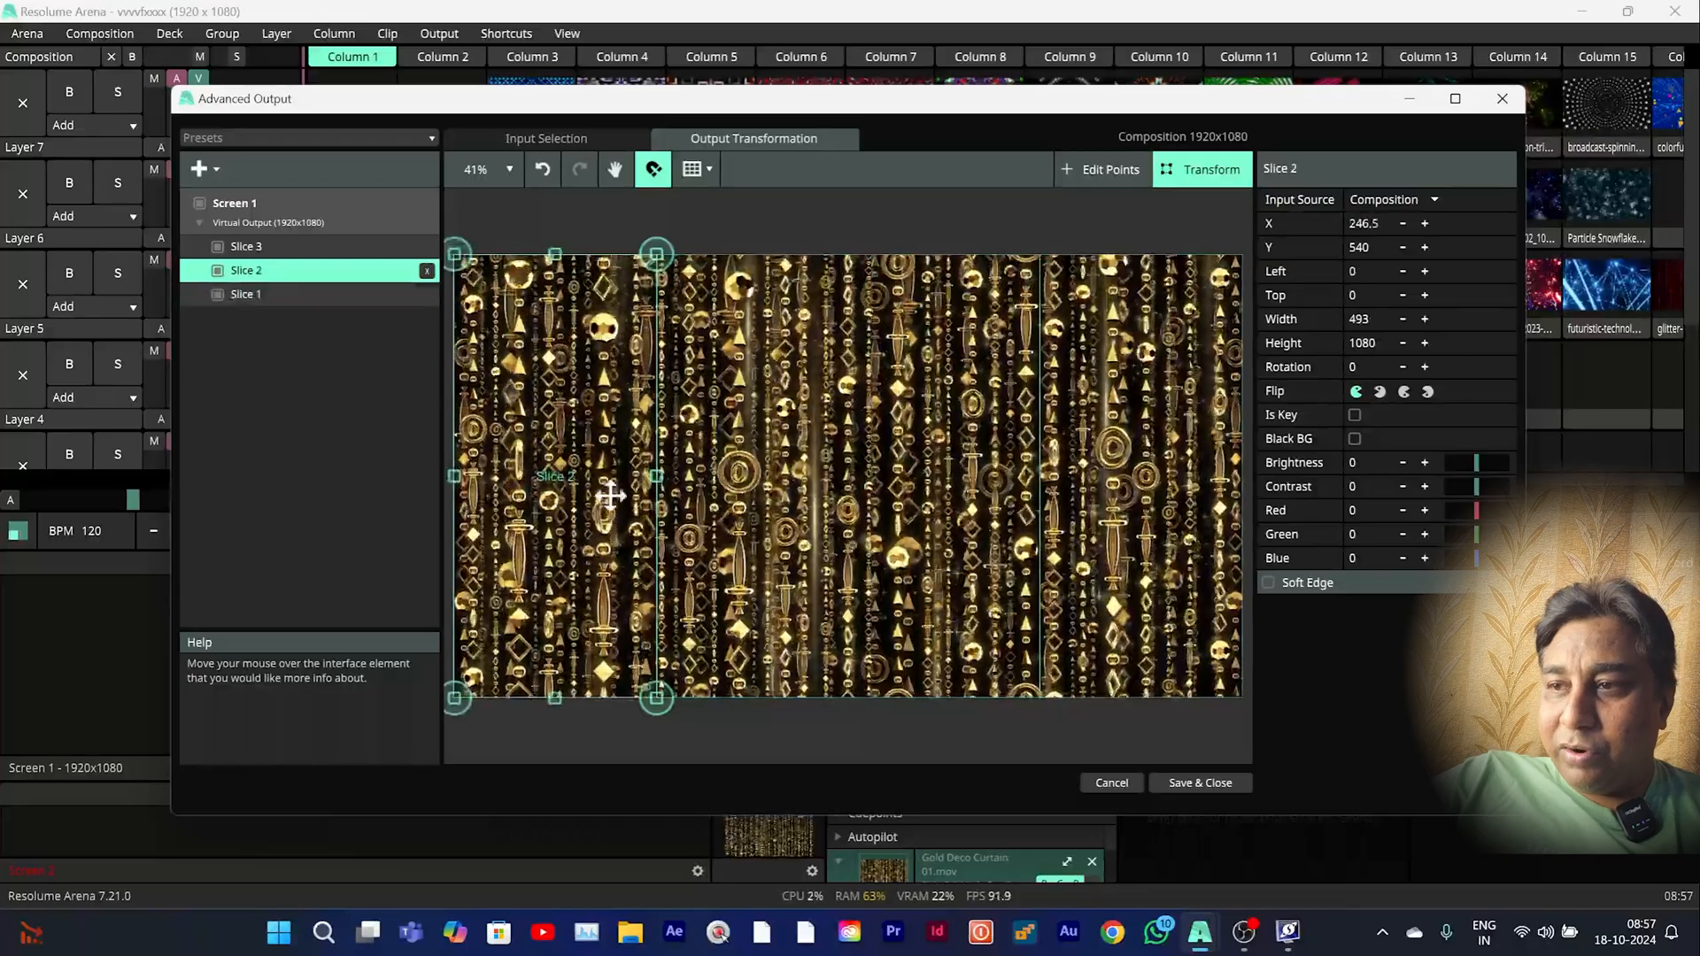
click(856, 486)
click(1134, 444)
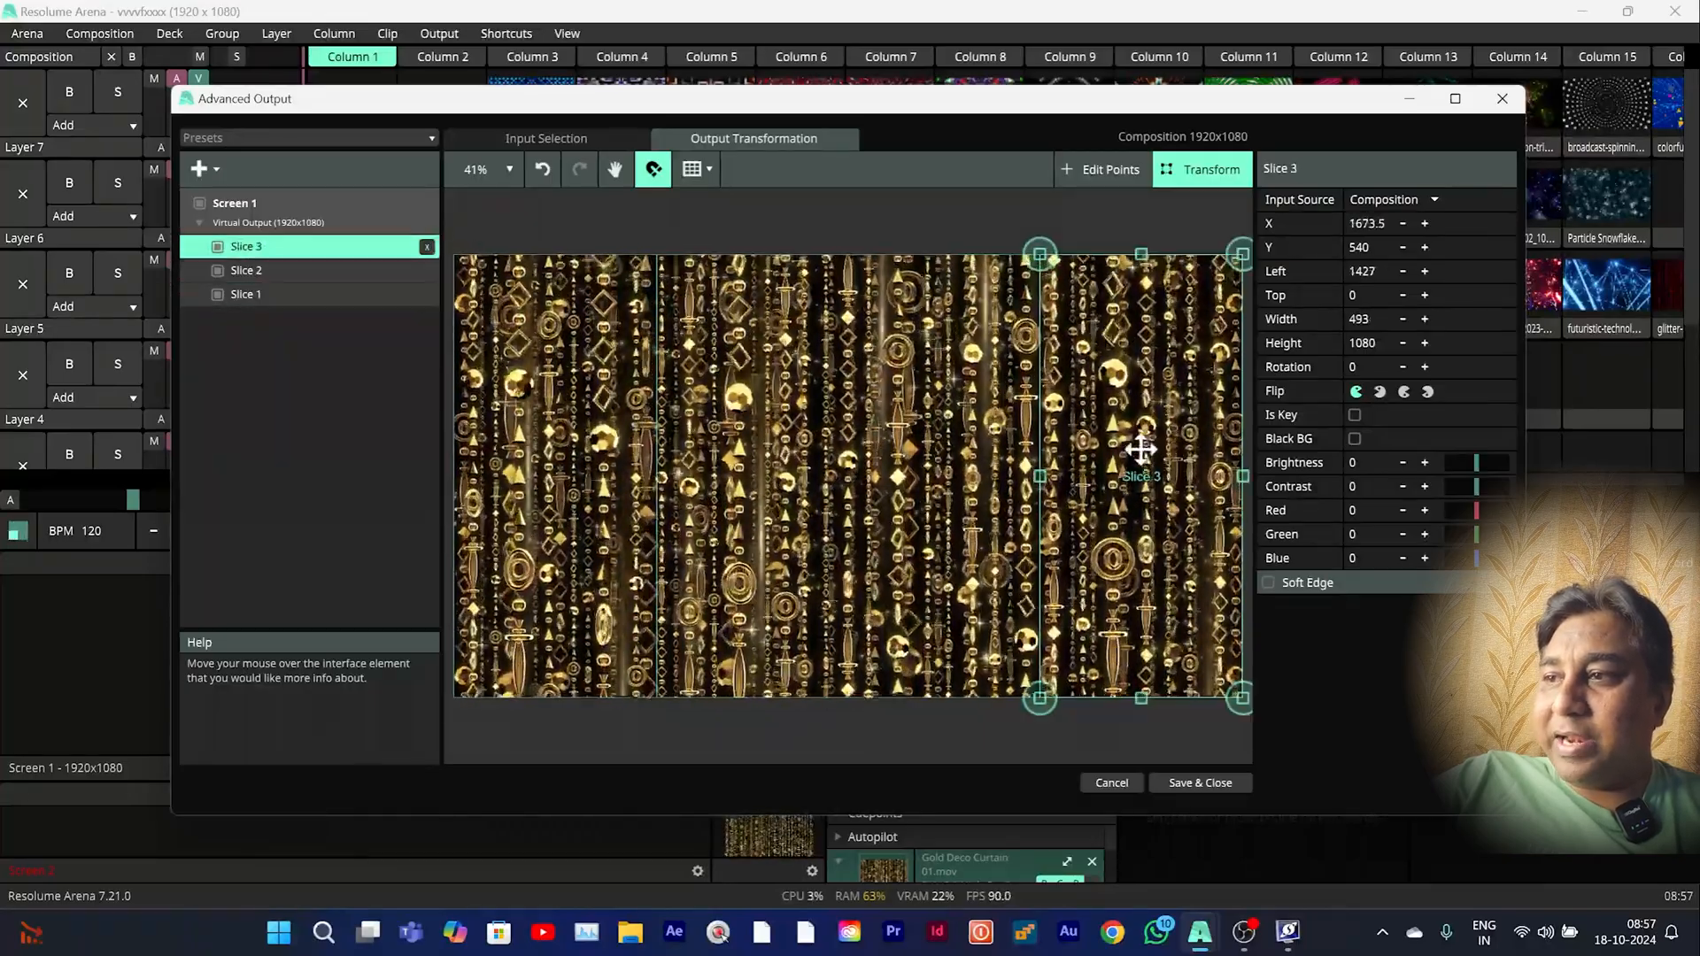
click(509, 426)
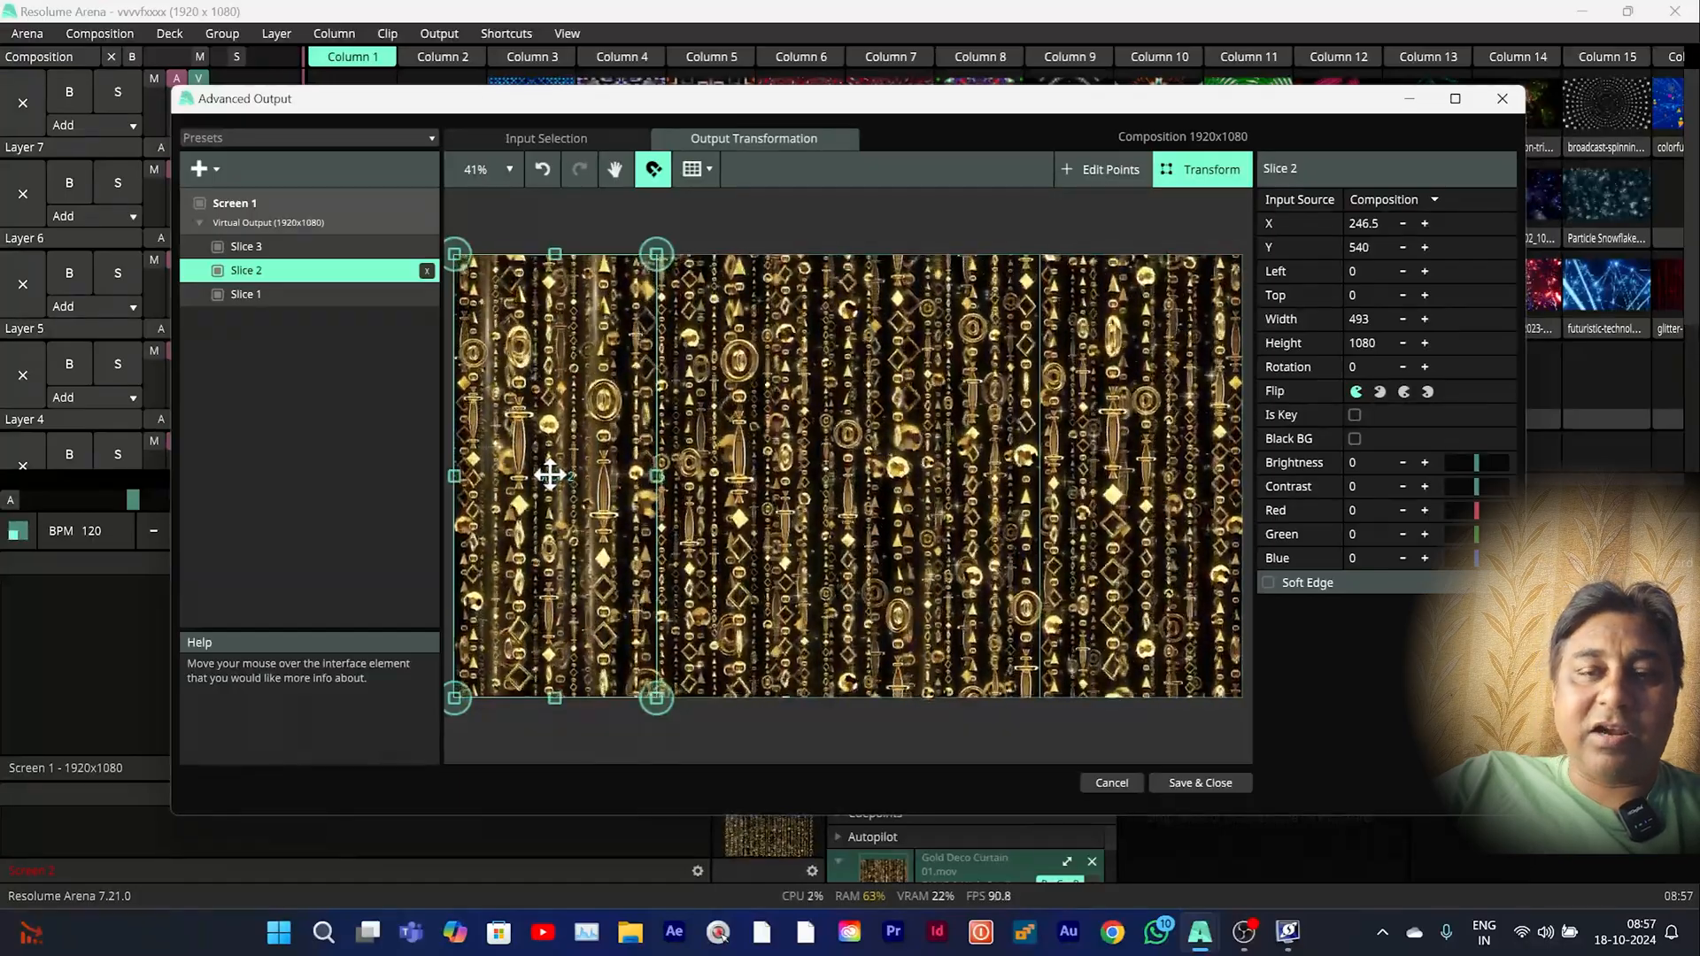
click(817, 457)
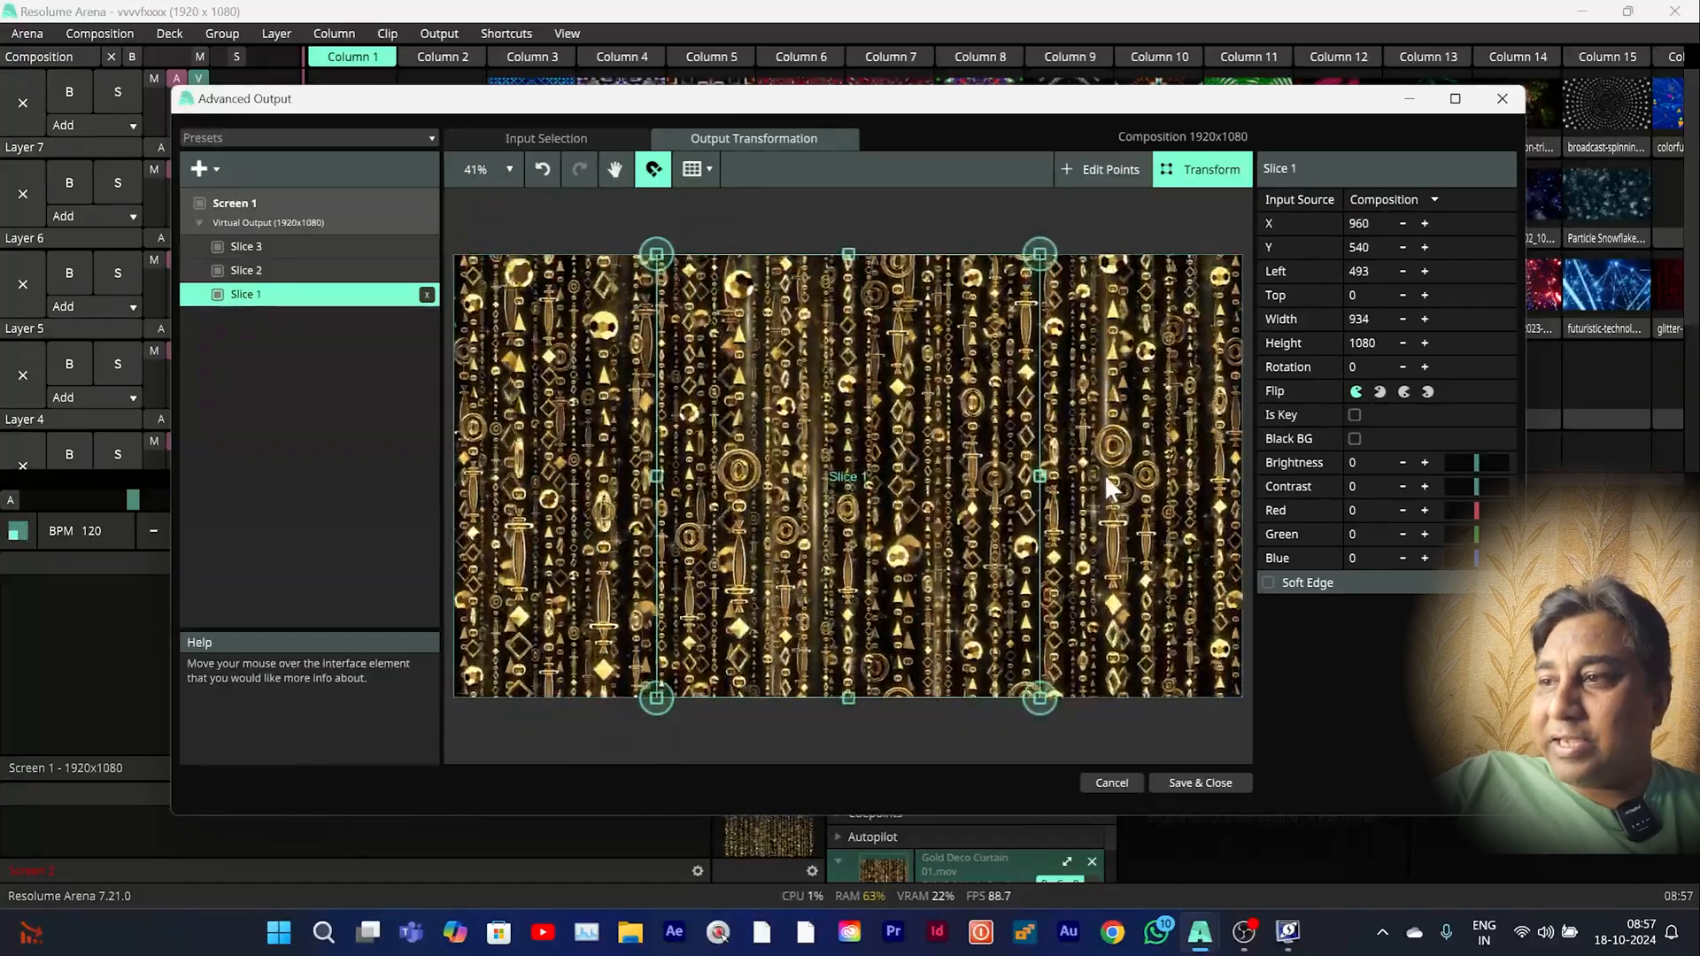
click(1111, 483)
click(562, 466)
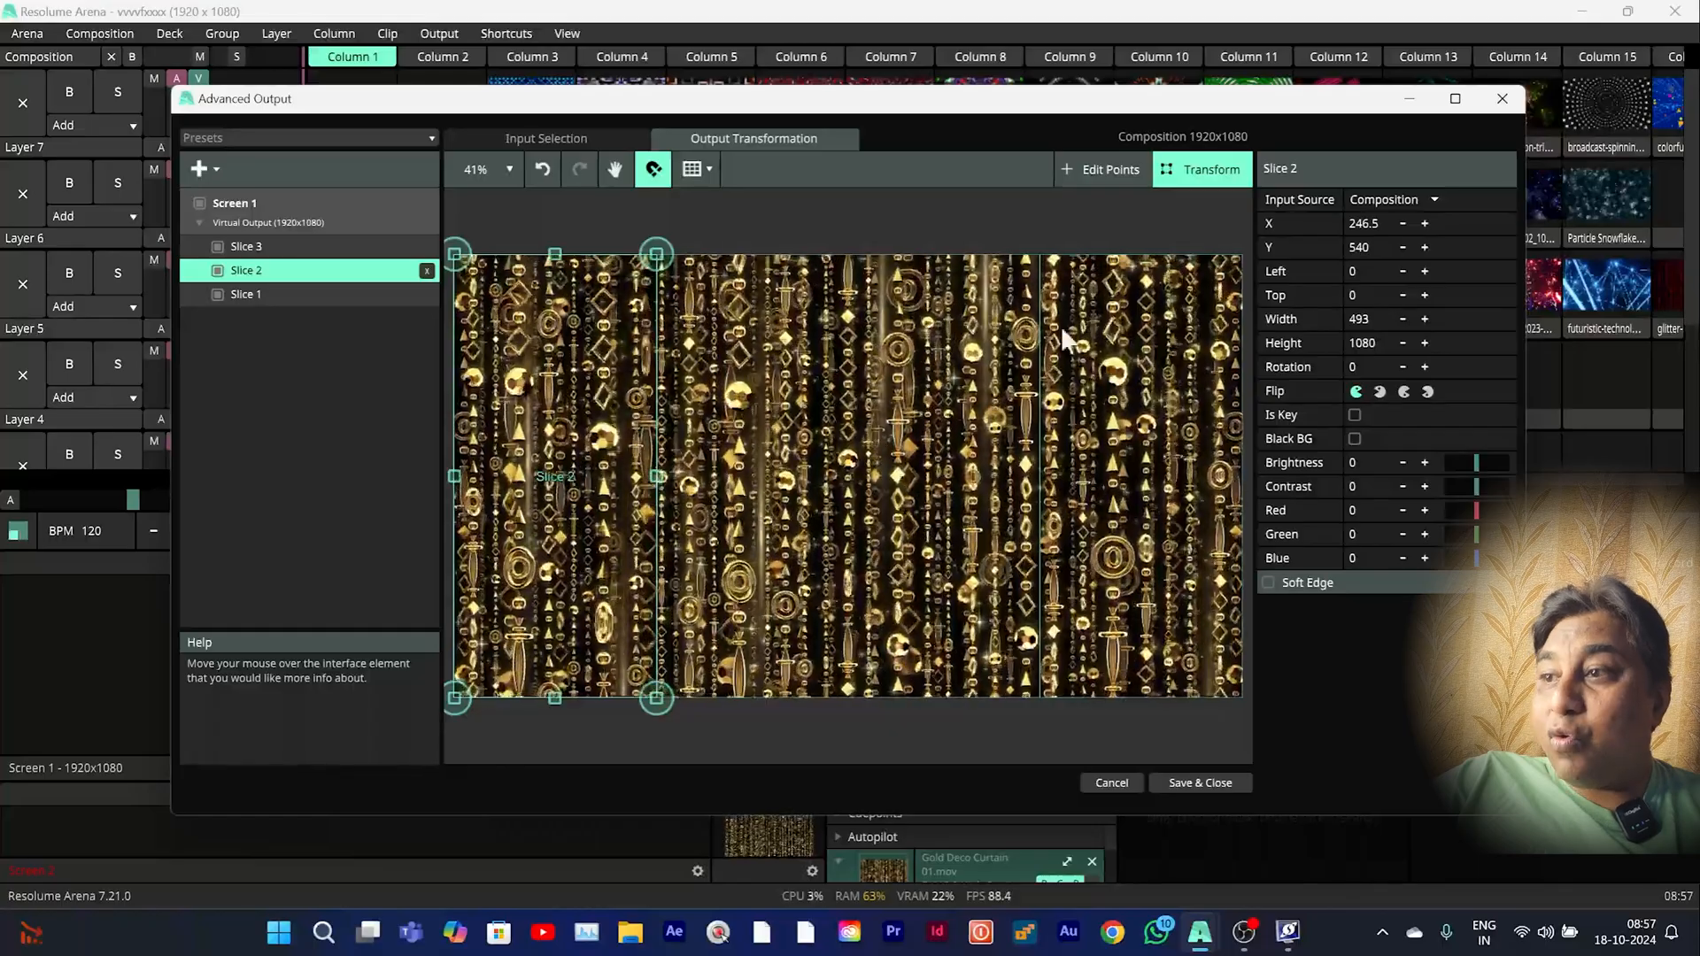
click(791, 421)
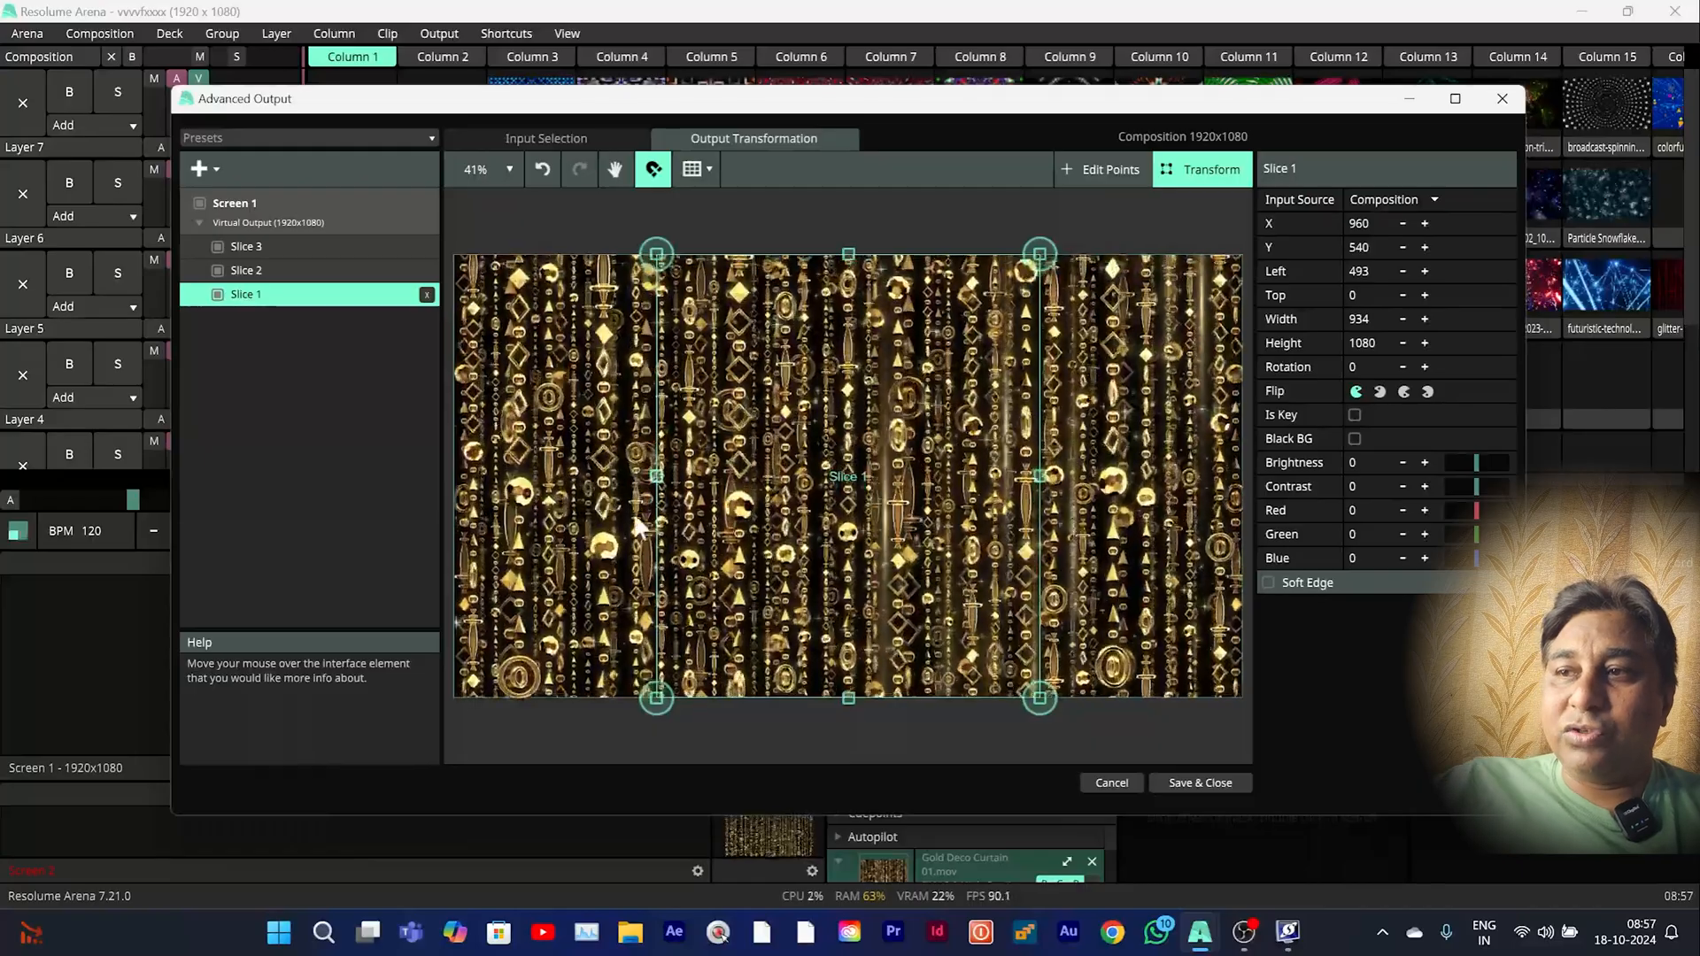
click(525, 486)
click(1095, 496)
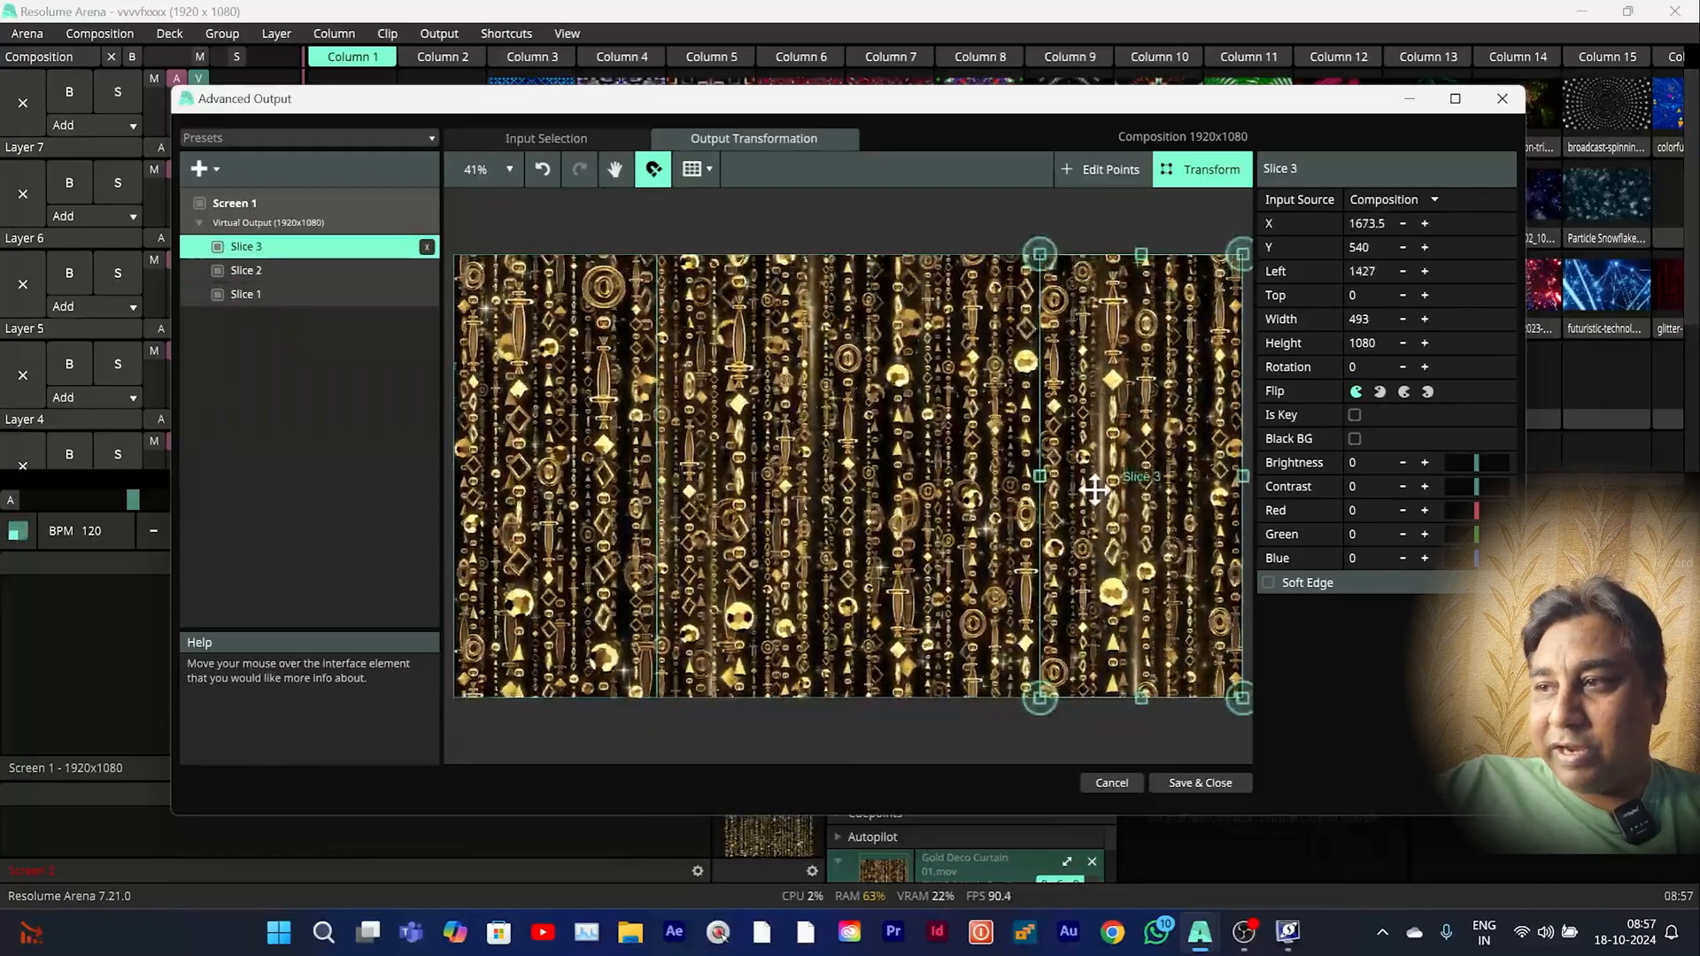